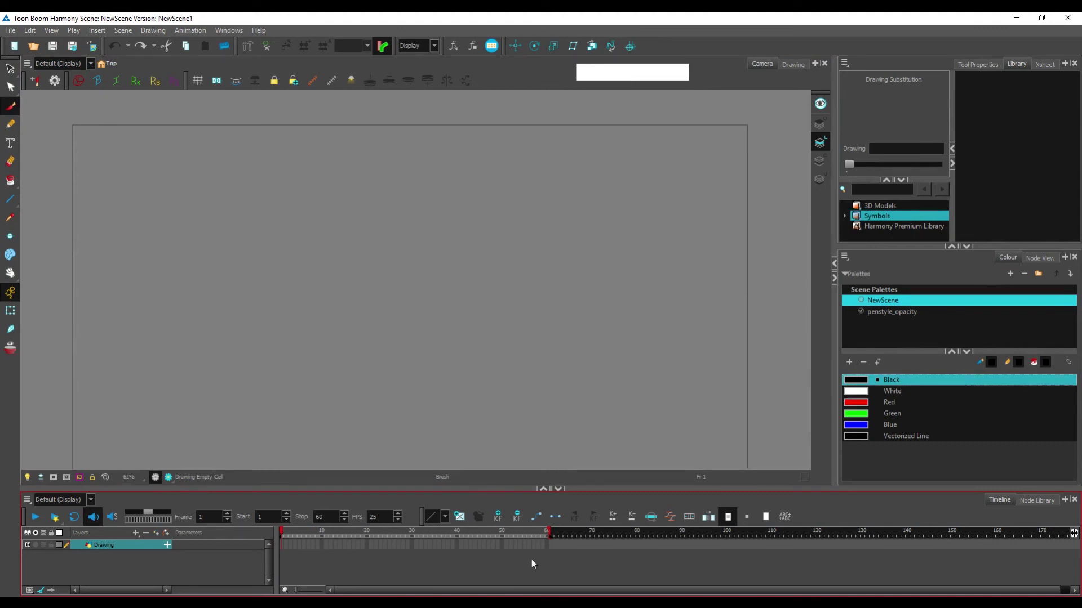
Step: Play the empty scene and step through frames on the timeline to examine how playback and frame selection work
{"action": "left_click", "coordinate": [286, 532]}
{"action": "left_click", "coordinate": [313, 536]}
{"action": "left_click", "coordinate": [36, 518]}
{"action": "left_click", "coordinate": [35, 517]}
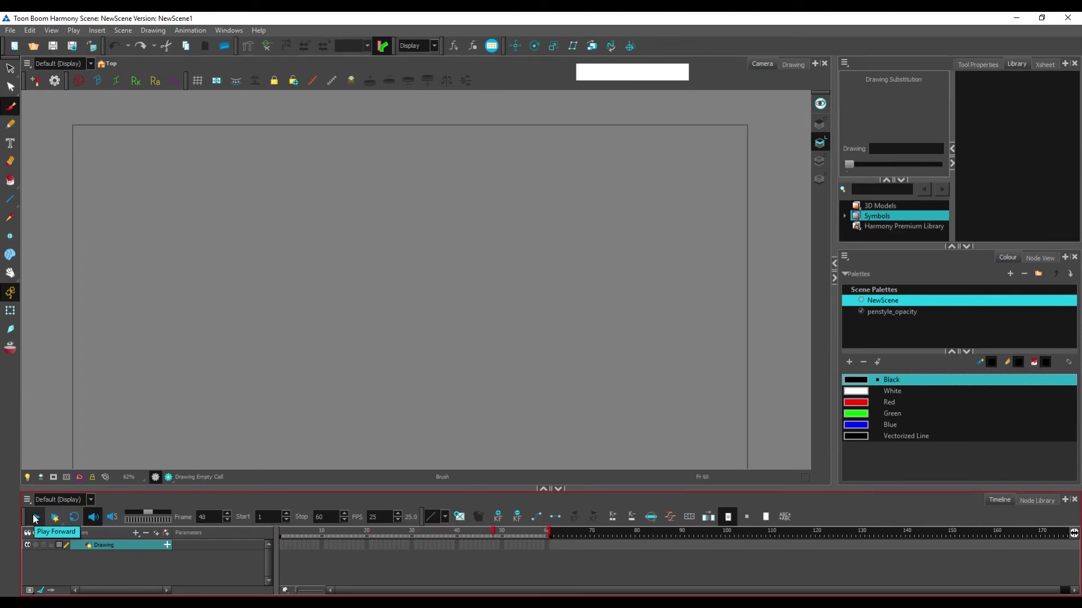
{"action": "left_click", "coordinate": [313, 533]}
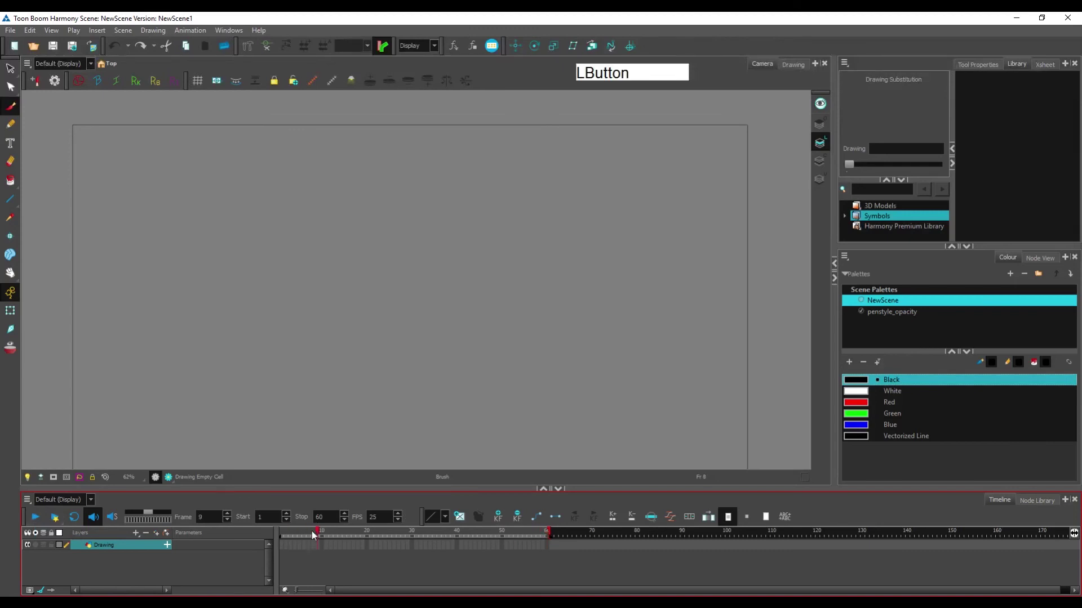
{"action": "left_click", "coordinate": [294, 546]}
{"action": "left_click", "coordinate": [328, 545]}
Step: Sketch a rough black circle near the middle of the canvas on frame 1 of the Drawing layer
{"action": "left_click_drag", "start_coordinate": [381, 530], "coordinate": [272, 545]}
{"action": "left_click", "coordinate": [695, 77]}
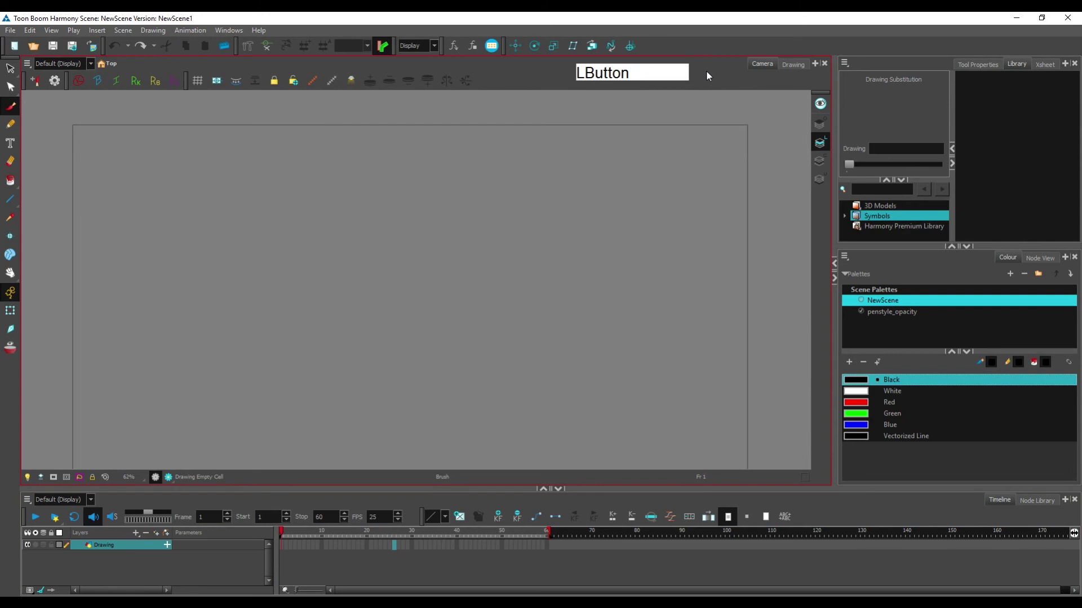
{"action": "left_click", "coordinate": [147, 550]}
{"action": "left_click", "coordinate": [224, 477]}
{"action": "left_click", "coordinate": [542, 79]}
{"action": "mouse_move", "coordinate": [415, 242]}
{"action": "left_mouse_down"}
{"action": "mouse_move", "coordinate": [428, 358]}
{"action": "mouse_move", "coordinate": [449, 261]}
{"action": "mouse_move", "coordinate": [425, 380]}
{"action": "mouse_move", "coordinate": [451, 336]}
{"action": "left_mouse_up"}
Step: Scrub between frame 1 and the following frames and play the scene to check how long the circle is exposed
{"action": "left_click", "coordinate": [276, 554]}
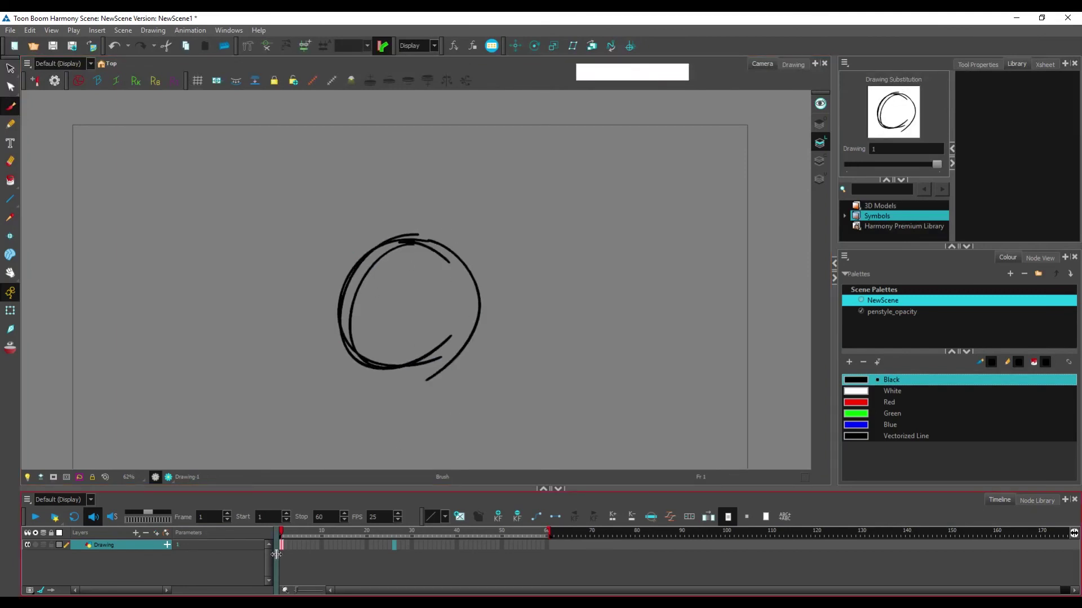
{"action": "left_click_drag", "start_coordinate": [289, 533], "coordinate": [306, 533]}
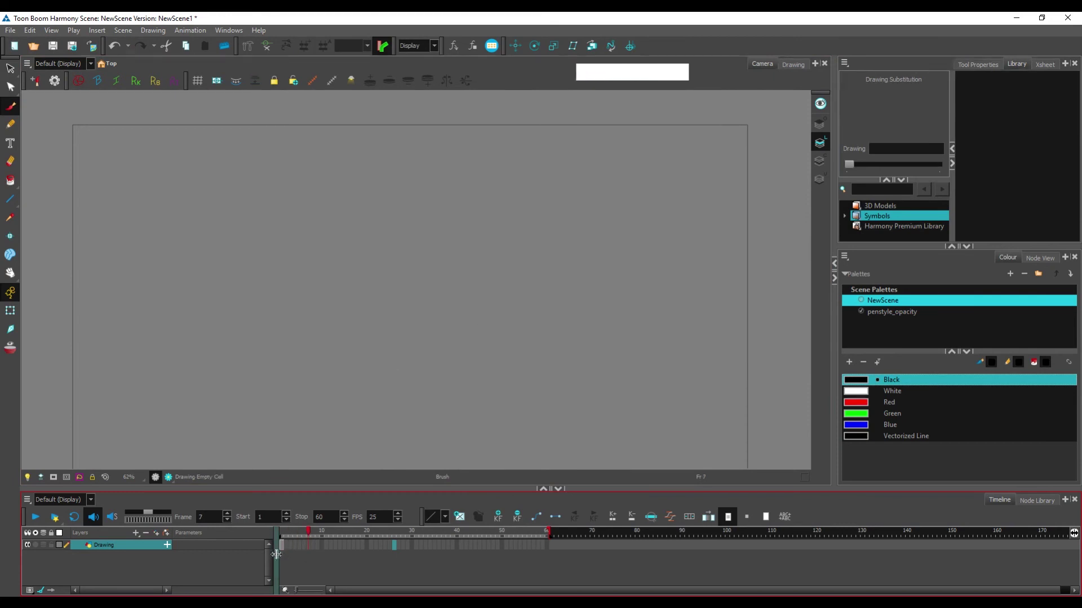
{"action": "left_click_drag", "start_coordinate": [291, 533], "coordinate": [281, 533]}
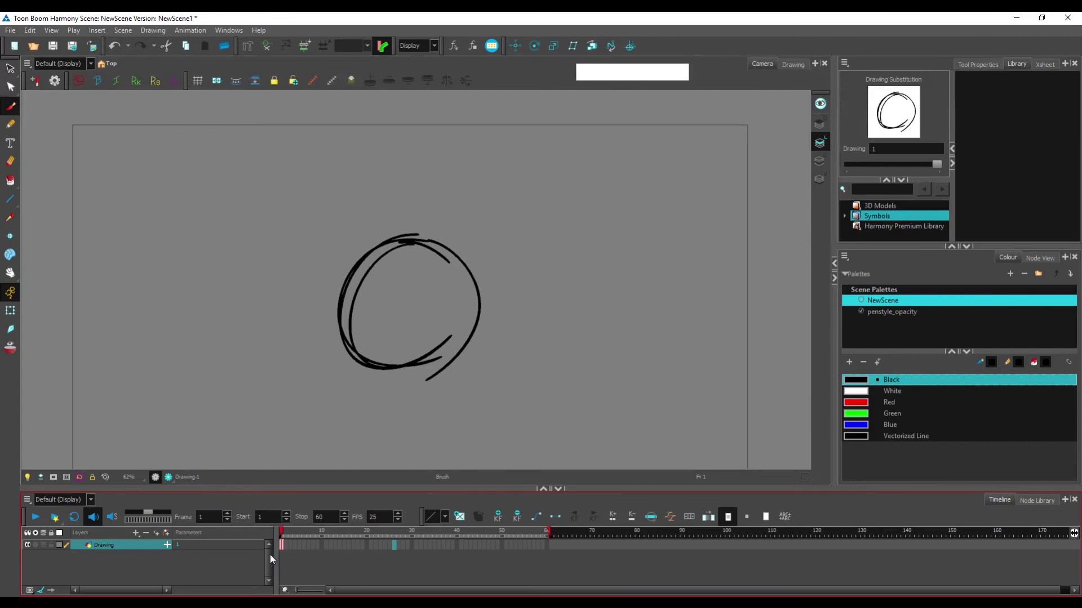
{"action": "left_click", "coordinate": [147, 565]}
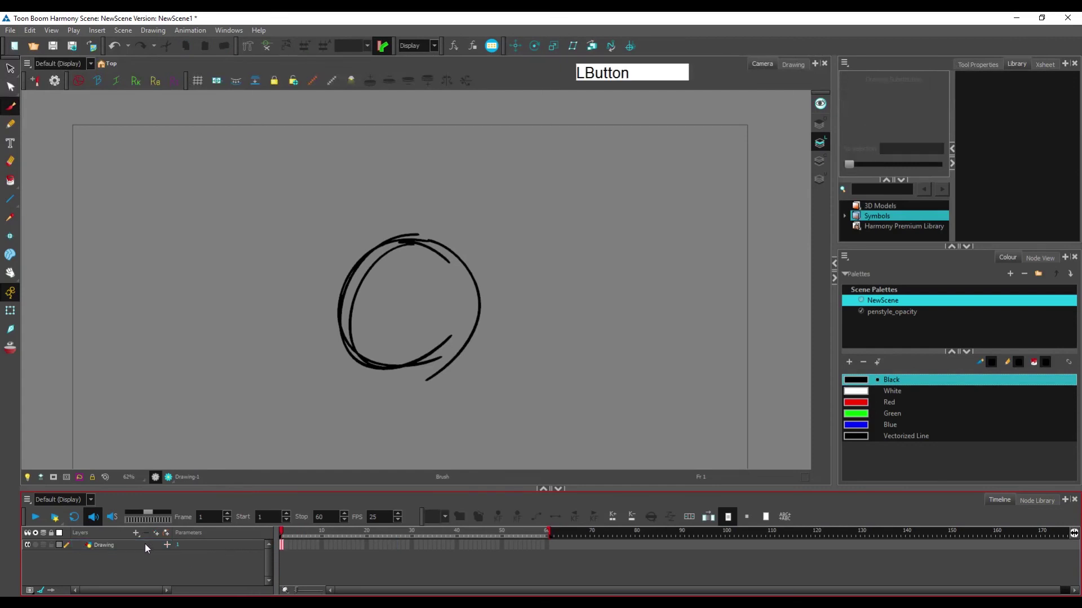
{"action": "left_click", "coordinate": [129, 546]}
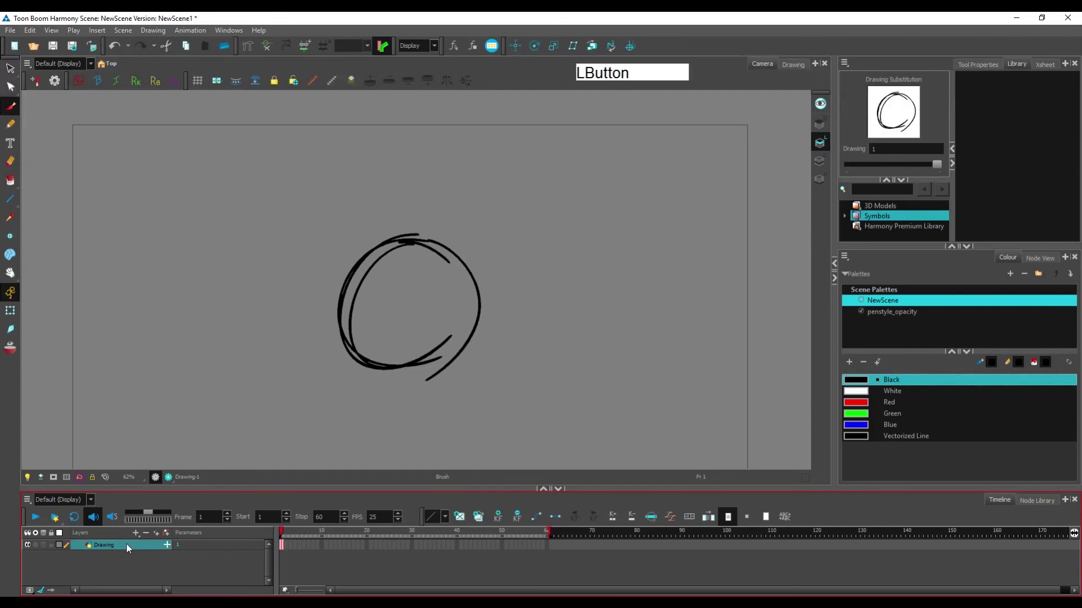
{"action": "left_click", "coordinate": [283, 531]}
{"action": "mouse_move", "coordinate": [282, 536]}
{"action": "left_mouse_down"}
{"action": "mouse_move", "coordinate": [309, 577]}
{"action": "mouse_move", "coordinate": [279, 561]}
{"action": "left_mouse_up"}
{"action": "left_click", "coordinate": [313, 532]}
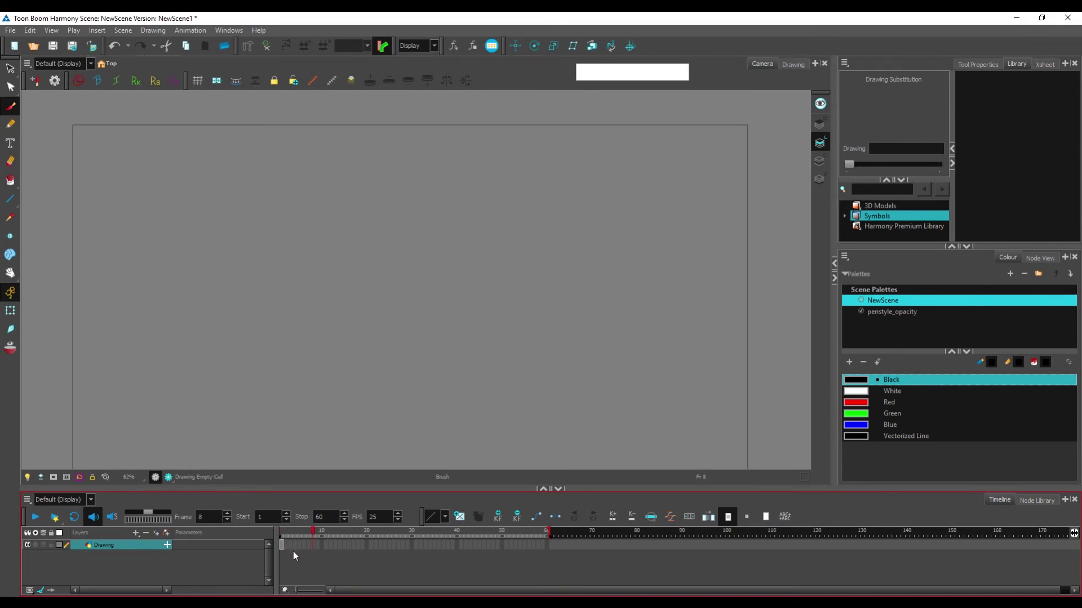
{"action": "left_click", "coordinate": [288, 533]}
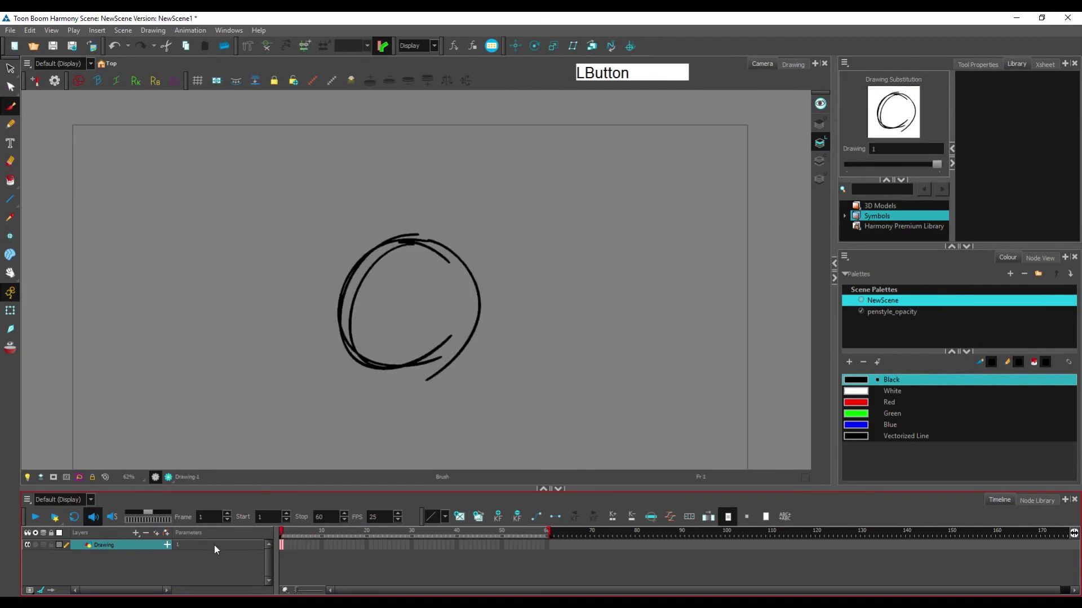
{"action": "left_click", "coordinate": [35, 517]}
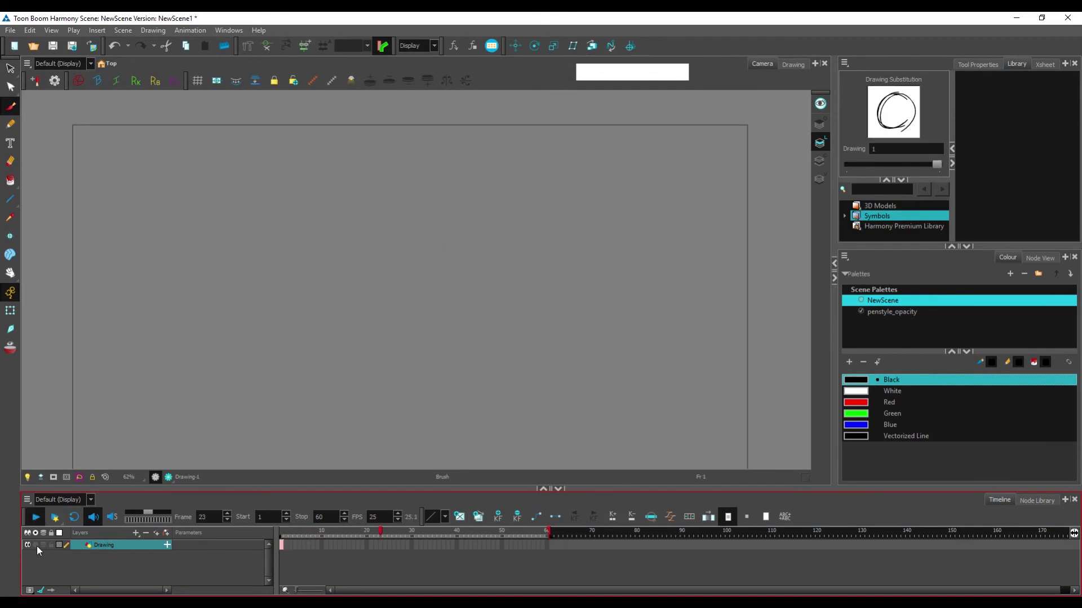
{"action": "left_click", "coordinate": [285, 531]}
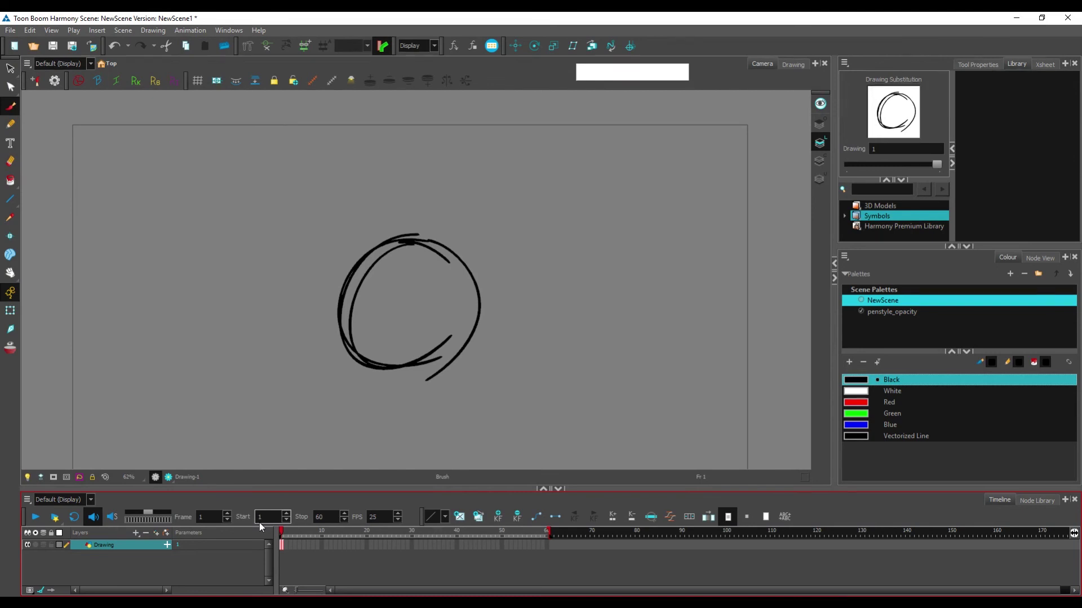
{"action": "left_click", "coordinate": [365, 532]}
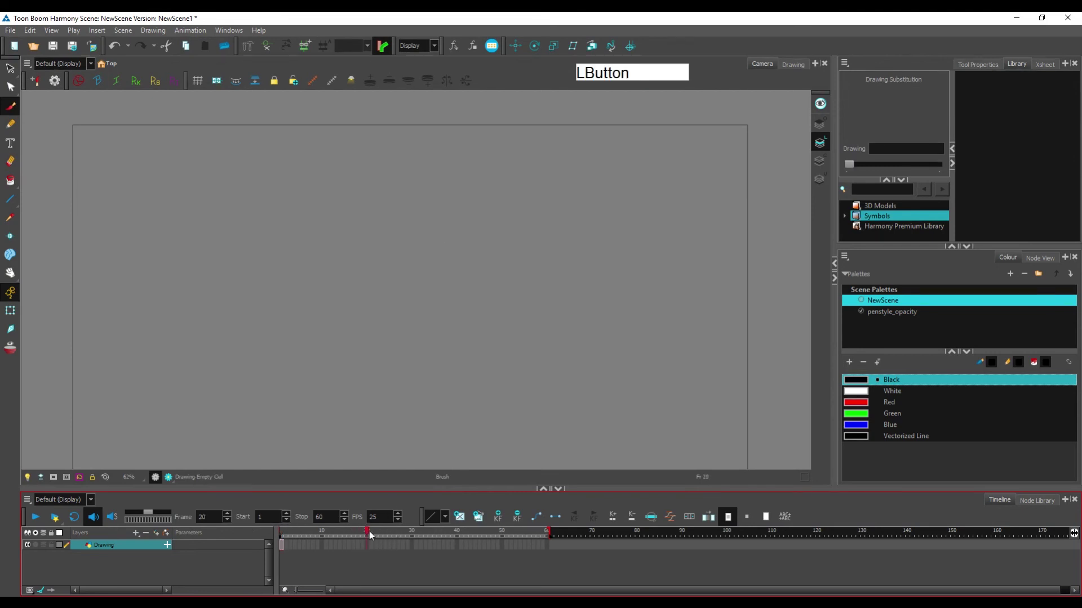
Step: Extend the circle drawing's exposure on the Drawing layer to frame 25
{"action": "left_click", "coordinate": [226, 520]}
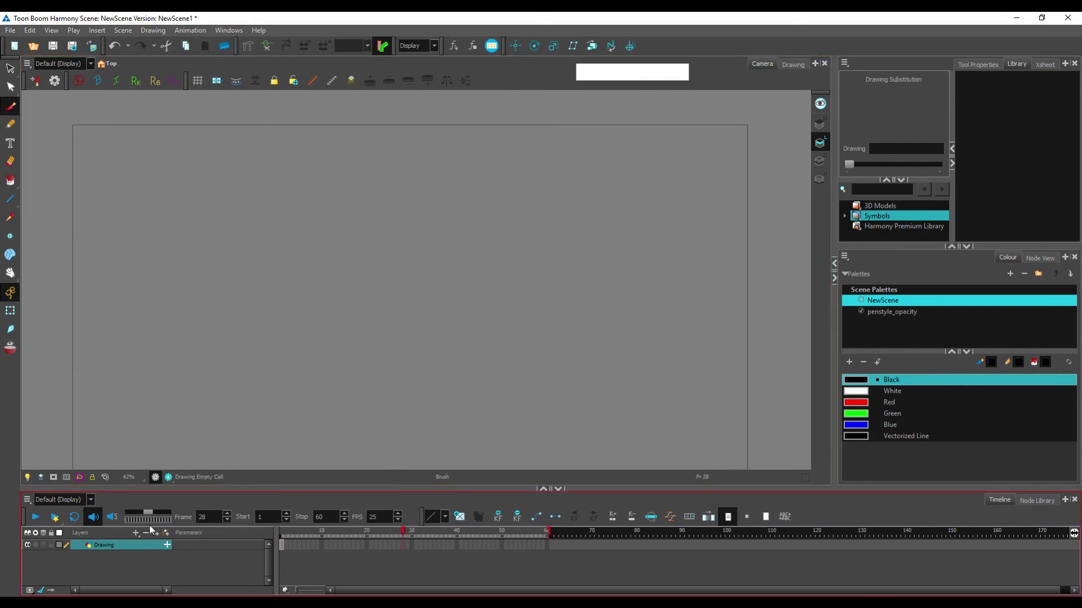
{"action": "left_click_drag", "start_coordinate": [400, 535], "coordinate": [393, 533]}
{"action": "left_click", "coordinate": [390, 545]}
{"action": "key", "text": "F5"}
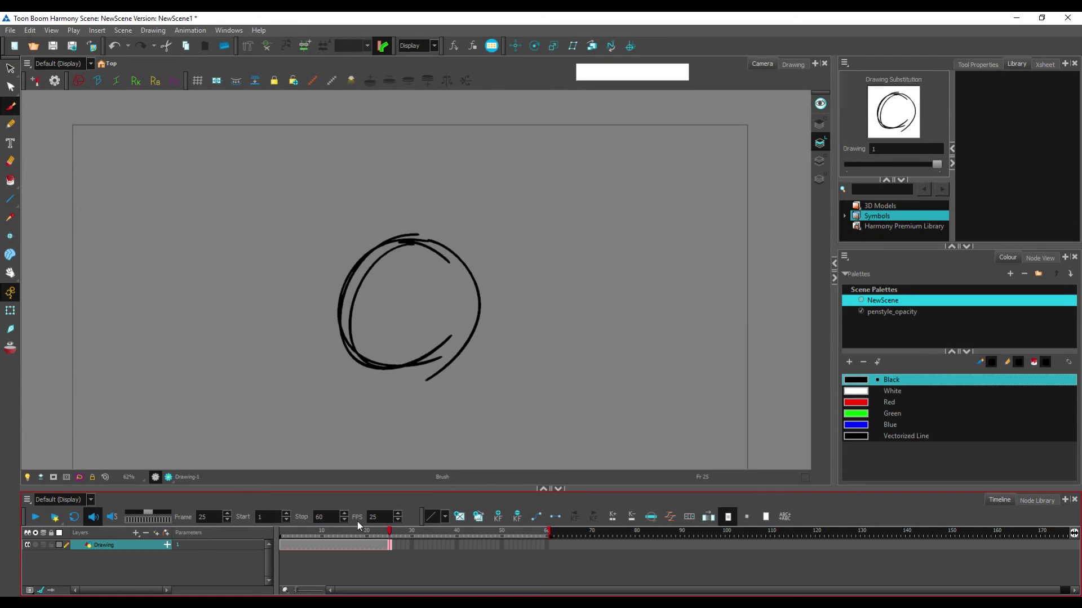
Step: Play the scene from frame 1 and scrub the timeline to review the circle's extended exposure
{"action": "left_click", "coordinate": [312, 533]}
{"action": "mouse_move", "coordinate": [291, 547]}
{"action": "left_mouse_down"}
{"action": "mouse_move", "coordinate": [362, 536]}
{"action": "mouse_move", "coordinate": [241, 550]}
{"action": "left_mouse_up"}
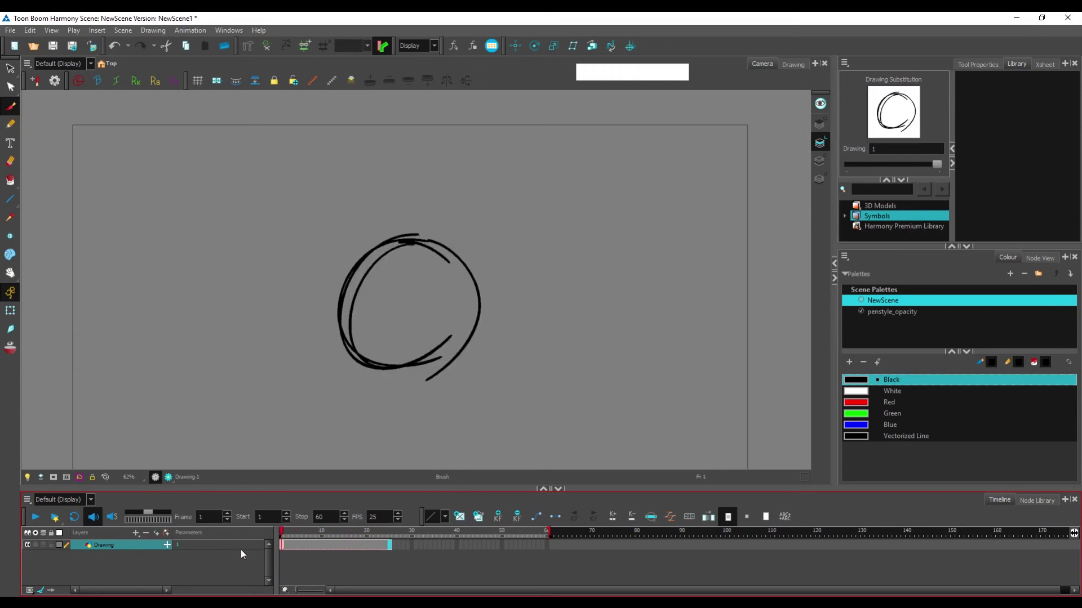
{"action": "left_click", "coordinate": [35, 518]}
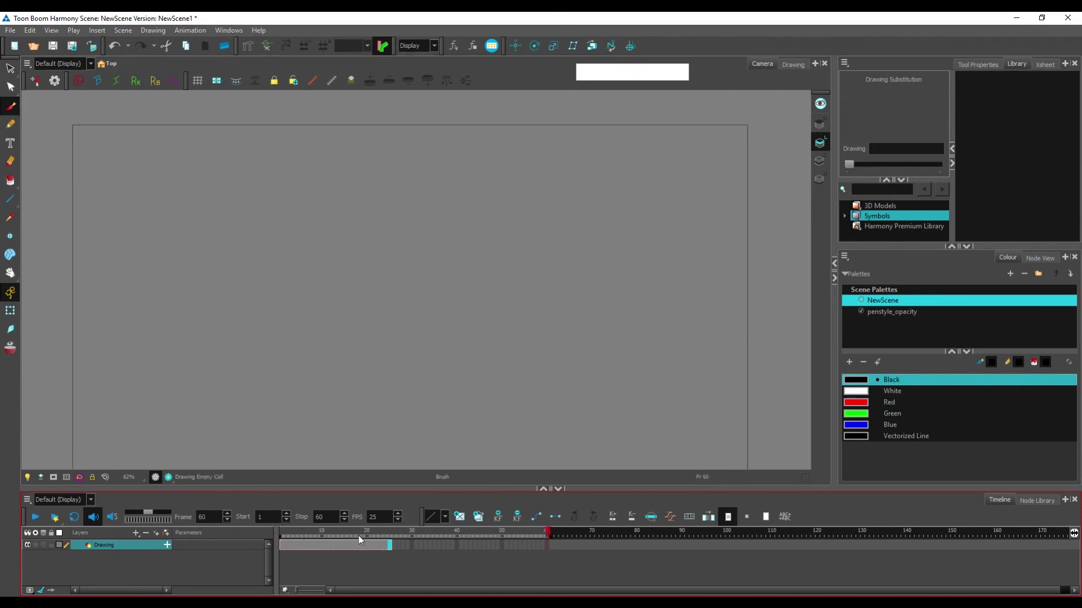
{"action": "left_click", "coordinate": [35, 518]}
{"action": "left_click", "coordinate": [326, 533]}
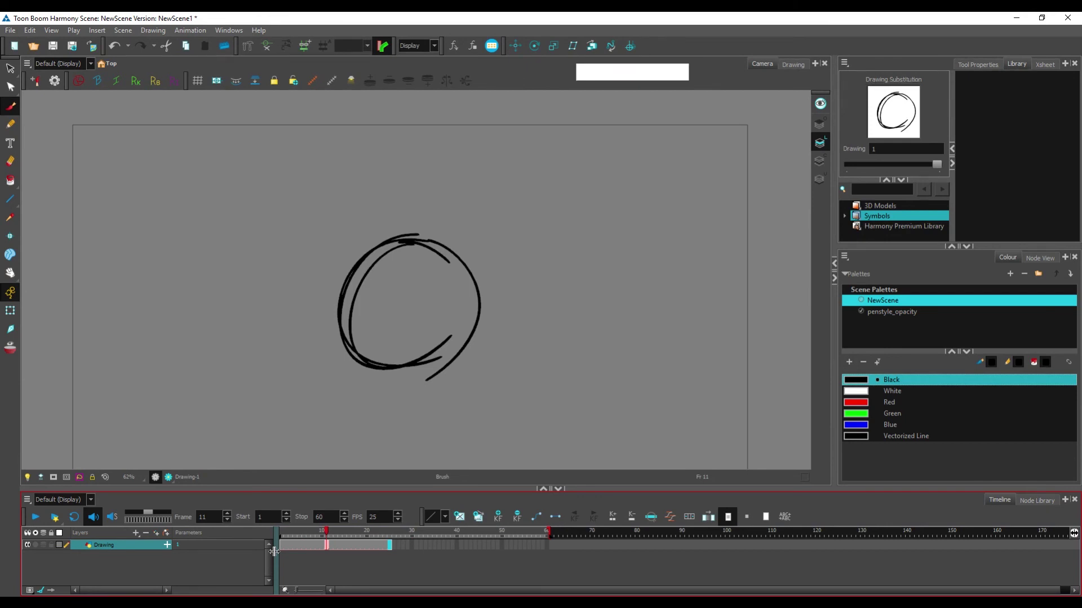
Step: Select frame 12 of the Drawing layer and increase the circle's exposure by five frames
{"action": "left_click", "coordinate": [320, 541]}
{"action": "left_click", "coordinate": [331, 546]}
{"action": "key", "text": "KP_Add"}
{"action": "key", "text": "KP_Add"}
{"action": "key", "text": "KP_Add"}
{"action": "key", "text": "KP_Add"}
{"action": "key", "text": "KP_Add"}
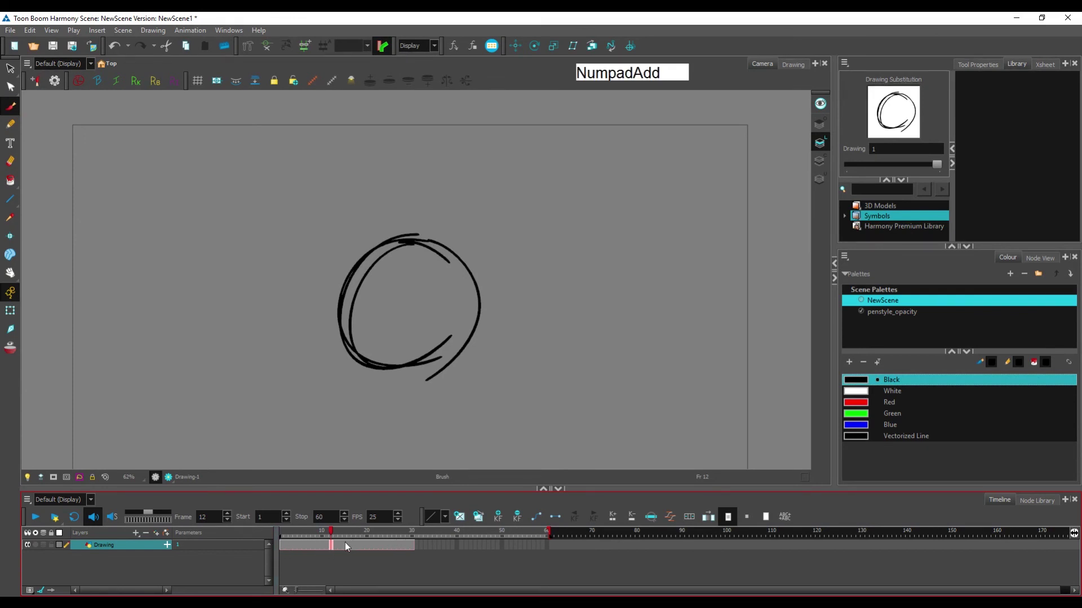
Step: Decrease and increase the circle's exposure repeatedly from frame 12, leaving it to end at frame 26, and scrub through it
{"action": "key", "text": "KP_Subtract"}
{"action": "key", "text": "KP_Subtract"}
{"action": "key", "text": "KP_Subtract"}
{"action": "key", "text": "KP_Subtract"}
{"action": "key", "text": "KP_Subtract"}
{"action": "key", "text": "KP_Subtract"}
{"action": "key", "text": "KP_Add"}
{"action": "key", "text": "KP_Add"}
{"action": "key", "text": "KP_Add"}
{"action": "key", "text": "KP_Subtract"}
{"action": "key", "text": "KP_Subtract"}
{"action": "key", "text": "KP_Subtract"}
{"action": "key", "text": "KP_Add"}
{"action": "key", "text": "KP_Add"}
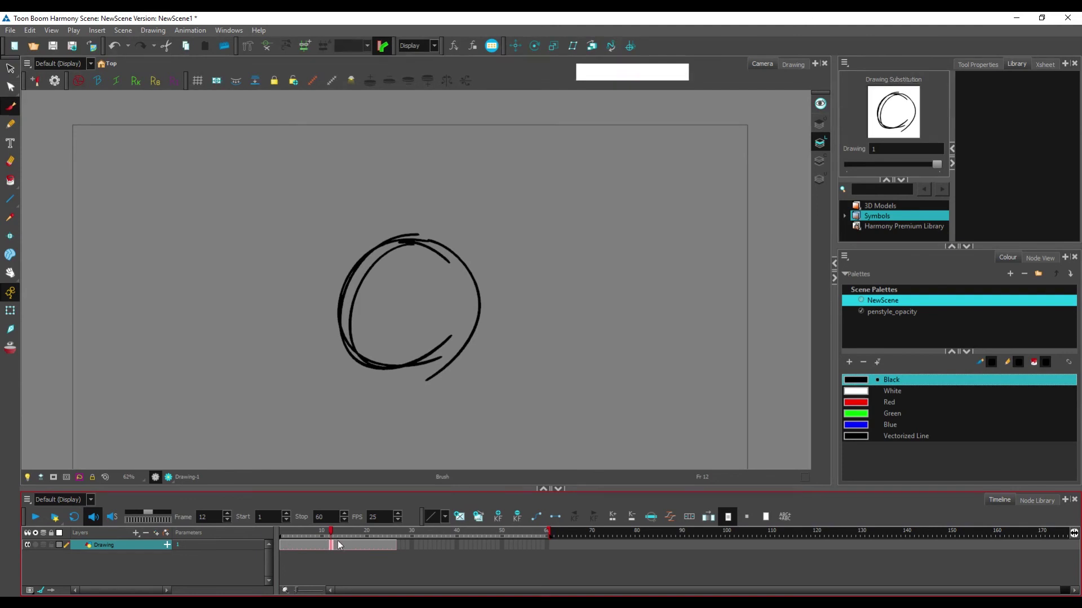
{"action": "left_click", "coordinate": [318, 531]}
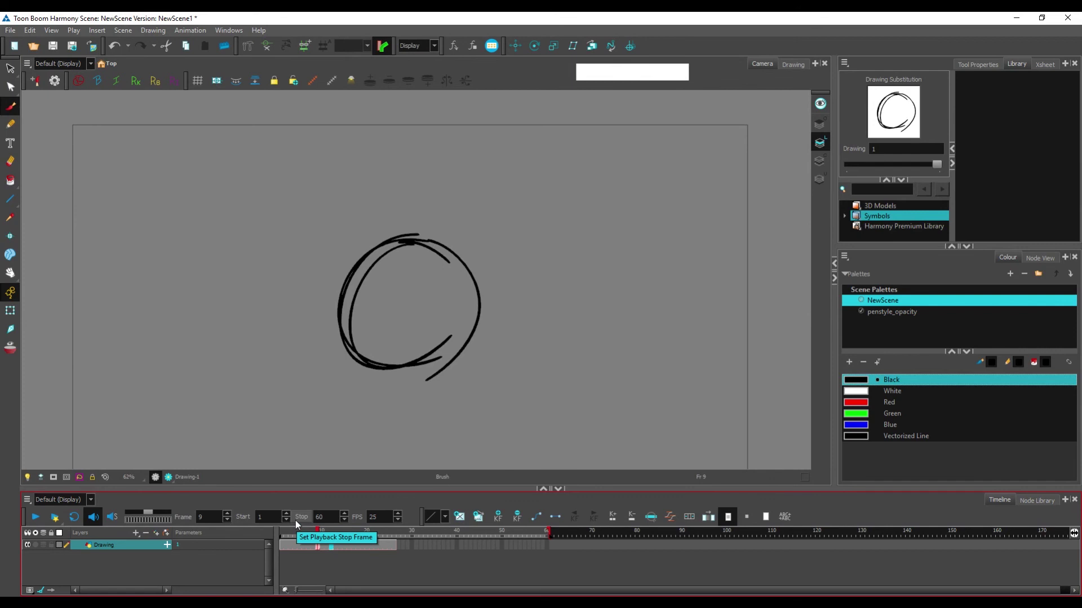
{"action": "left_click", "coordinate": [381, 533]}
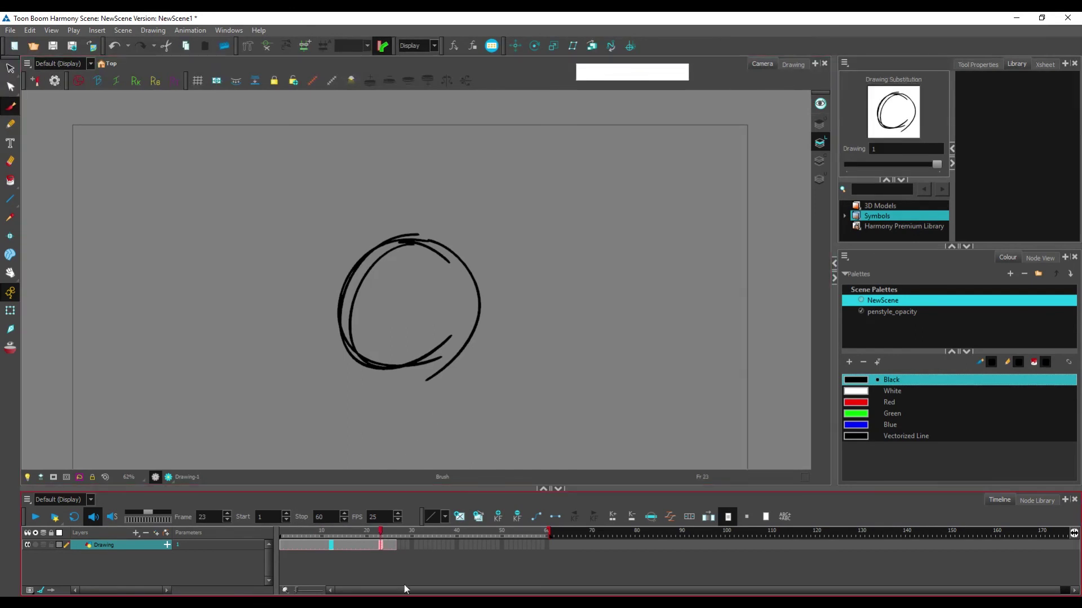
Step: Switch to the growup scene and select the Drawing_6 layer in an enlarged timeline
{"action": "left_click", "coordinate": [401, 602]}
{"action": "left_click", "coordinate": [448, 562]}
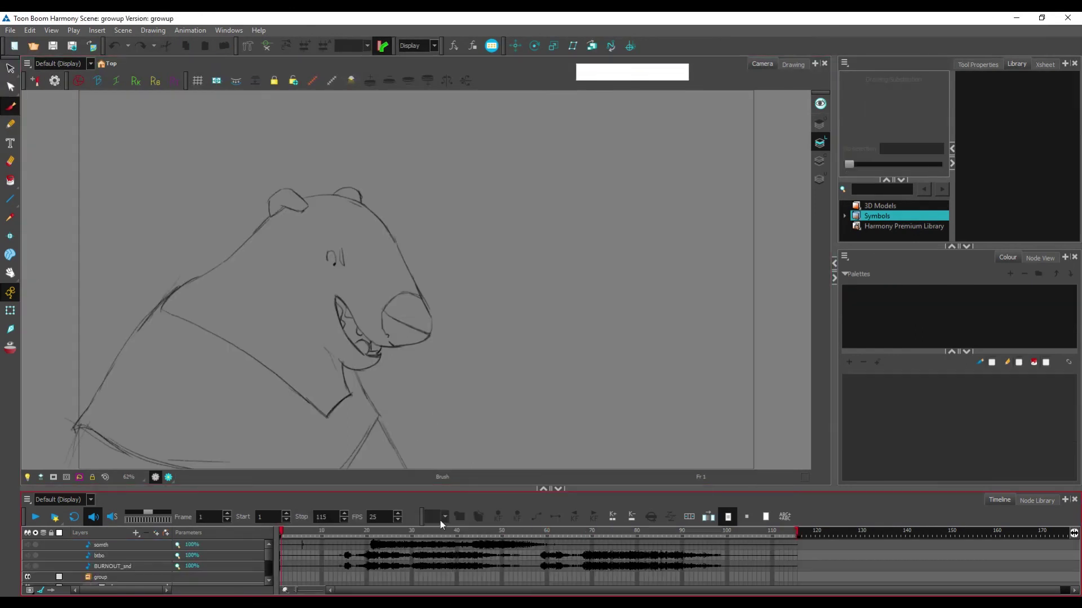
{"action": "left_click", "coordinate": [270, 564]}
{"action": "left_click_drag", "start_coordinate": [461, 489], "coordinate": [460, 469]}
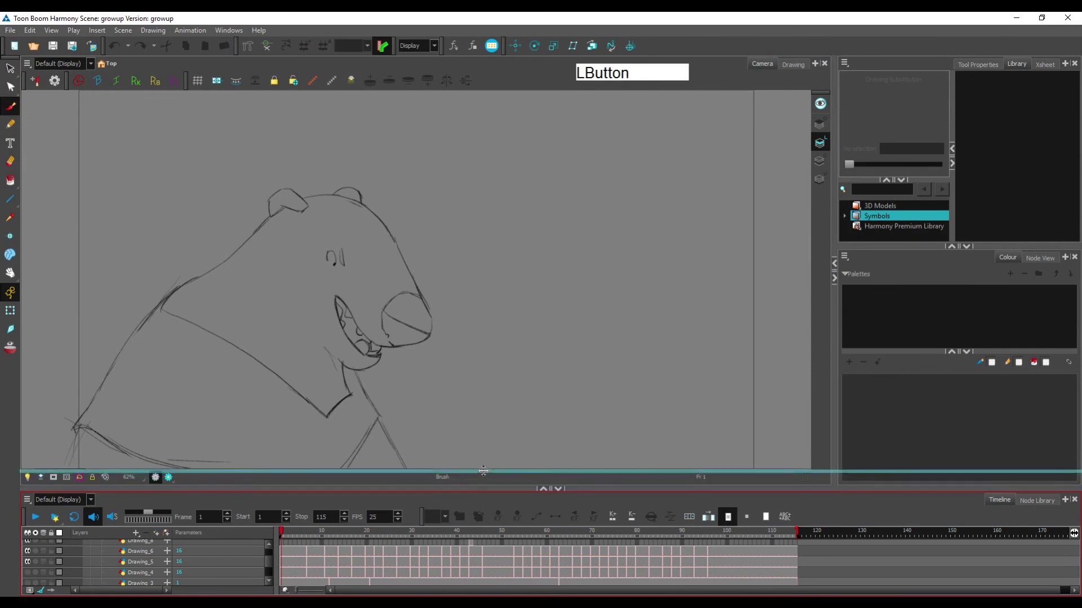
{"action": "left_click_drag", "start_coordinate": [269, 557], "coordinate": [269, 549]}
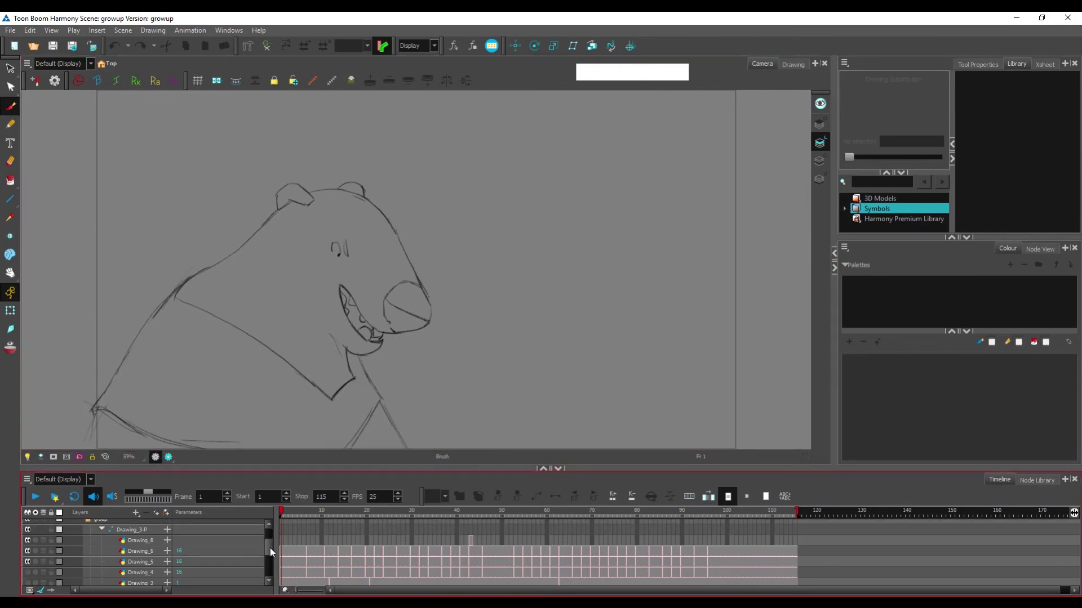
{"action": "left_click", "coordinate": [145, 554]}
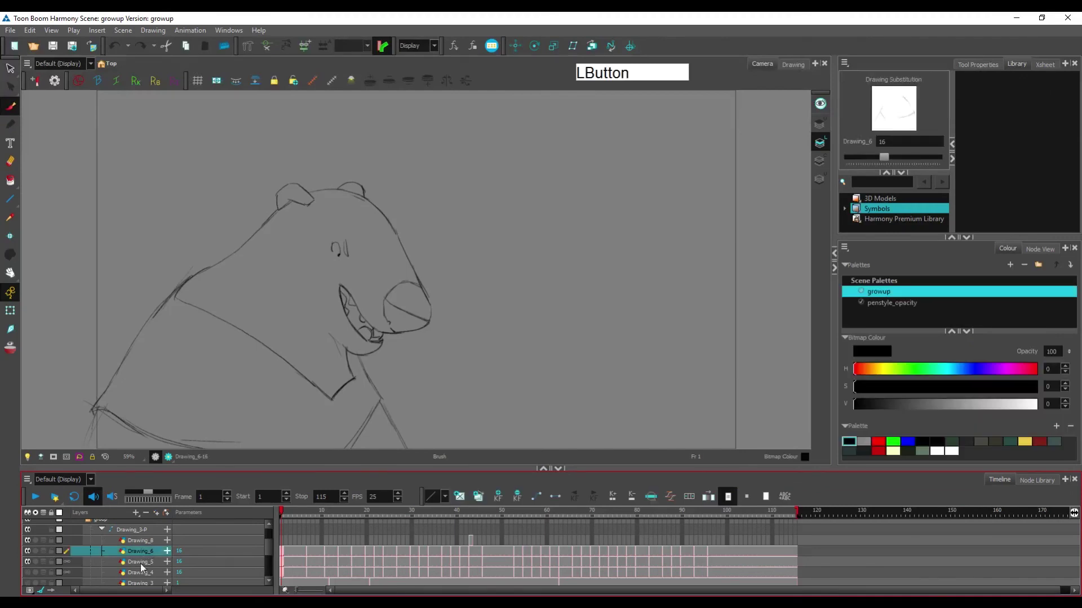
Step: Scrub and play the bear animation to examine how its drawings are exposed across the frames
{"action": "mouse_move", "coordinate": [294, 515]}
{"action": "left_mouse_down"}
{"action": "mouse_move", "coordinate": [319, 519]}
{"action": "mouse_move", "coordinate": [308, 507]}
{"action": "mouse_move", "coordinate": [281, 510]}
{"action": "left_mouse_up"}
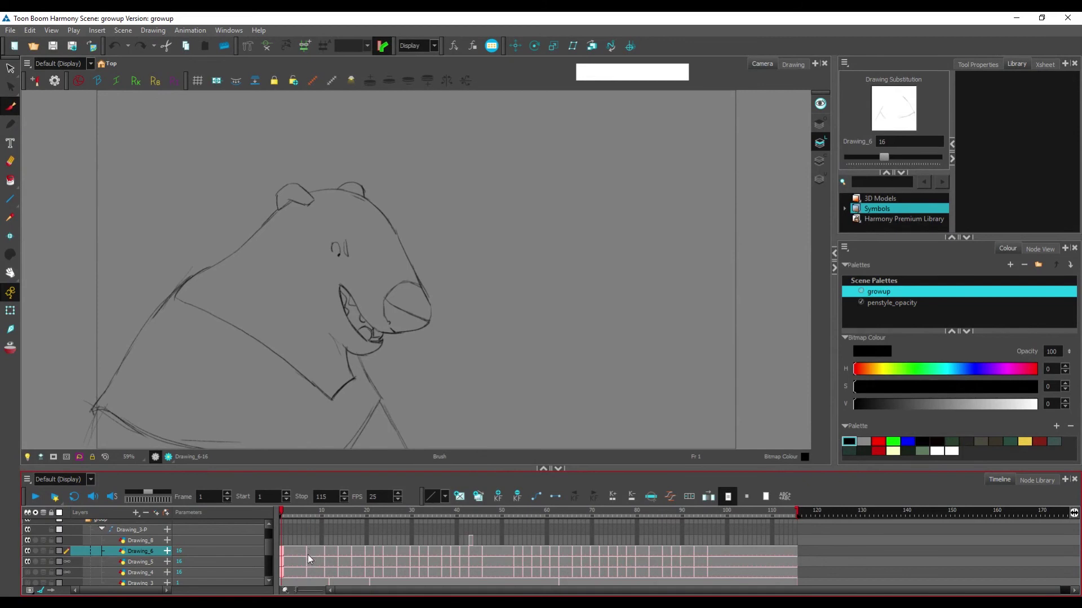
{"action": "left_click_drag", "start_coordinate": [293, 513], "coordinate": [305, 511]}
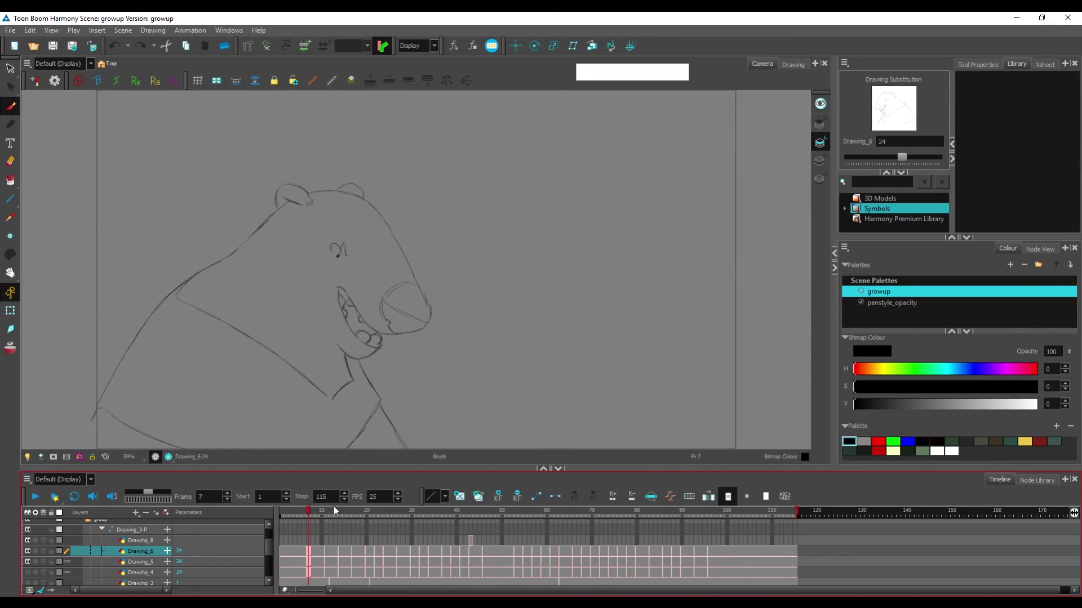
{"action": "left_click_drag", "start_coordinate": [308, 512], "coordinate": [279, 551]}
{"action": "key", "text": "Return"}
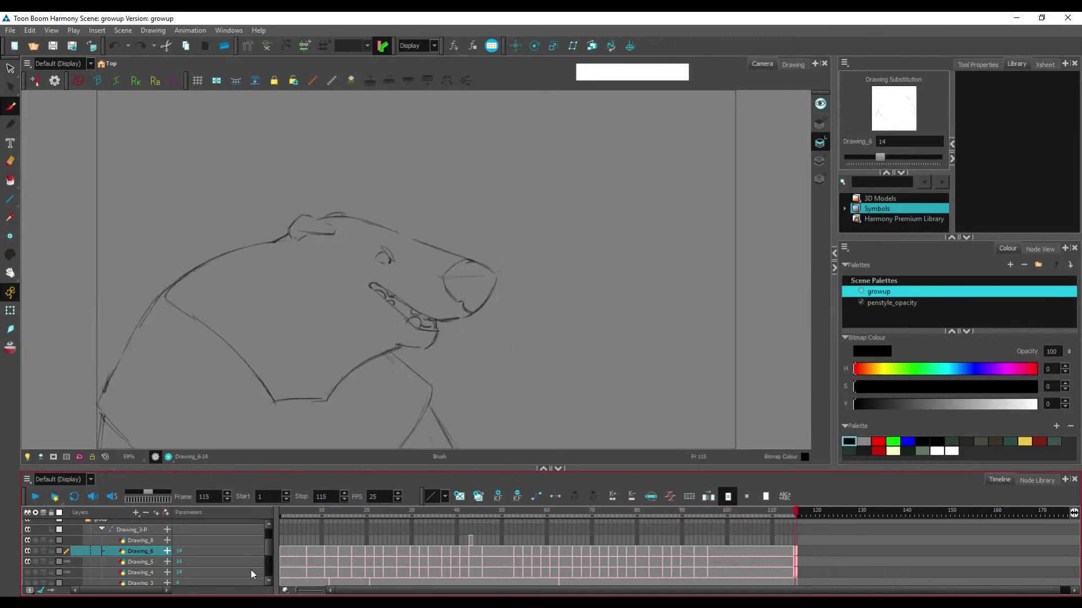
{"action": "key", "text": "Return"}
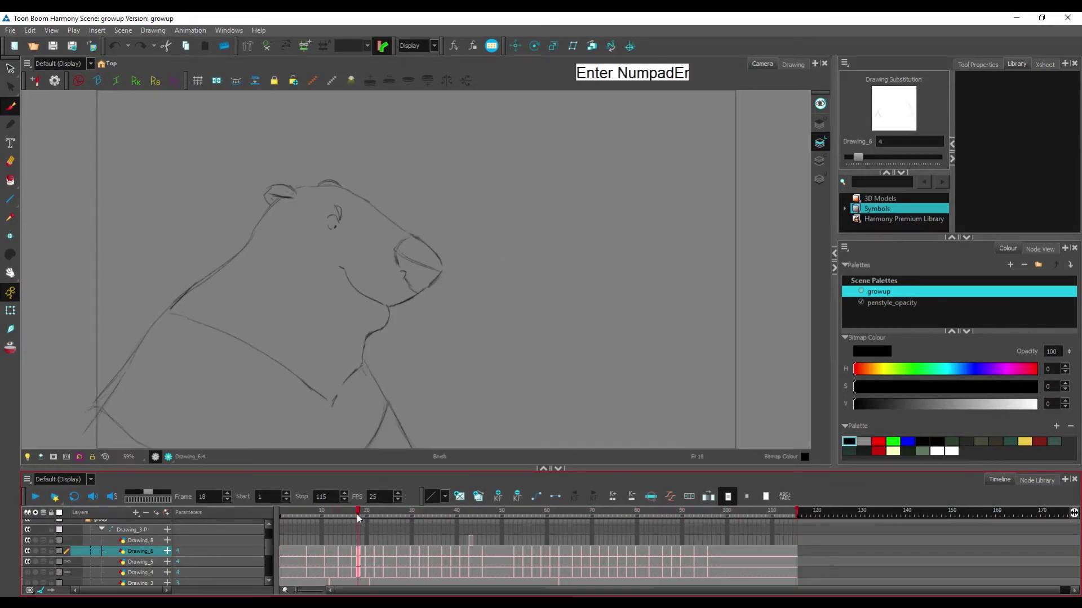
{"action": "left_click", "coordinate": [361, 515]}
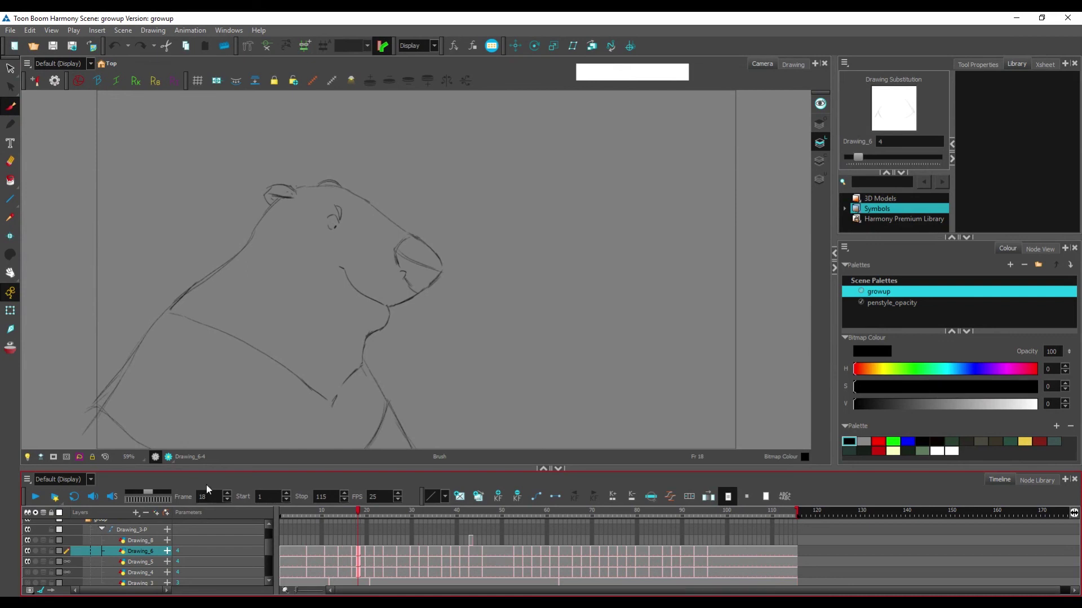
{"action": "left_click", "coordinate": [325, 519]}
{"action": "left_click_drag", "start_coordinate": [325, 519], "coordinate": [279, 525]}
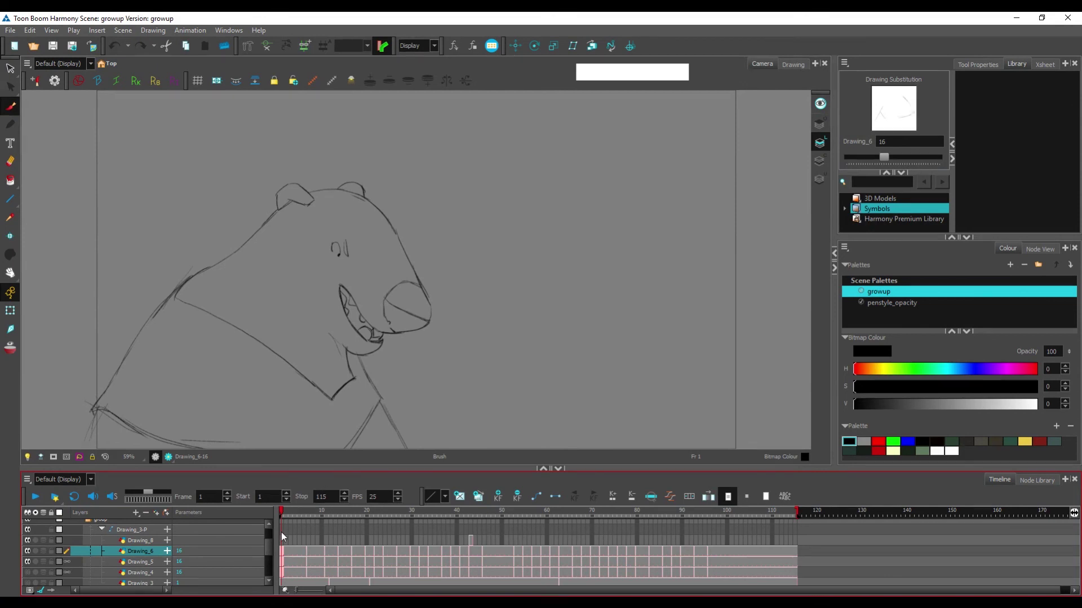
Step: Return to the NewScene scene, delete the circle's strokes from the Drawing layer and go to frame 1
{"action": "left_click", "coordinate": [1016, 18]}
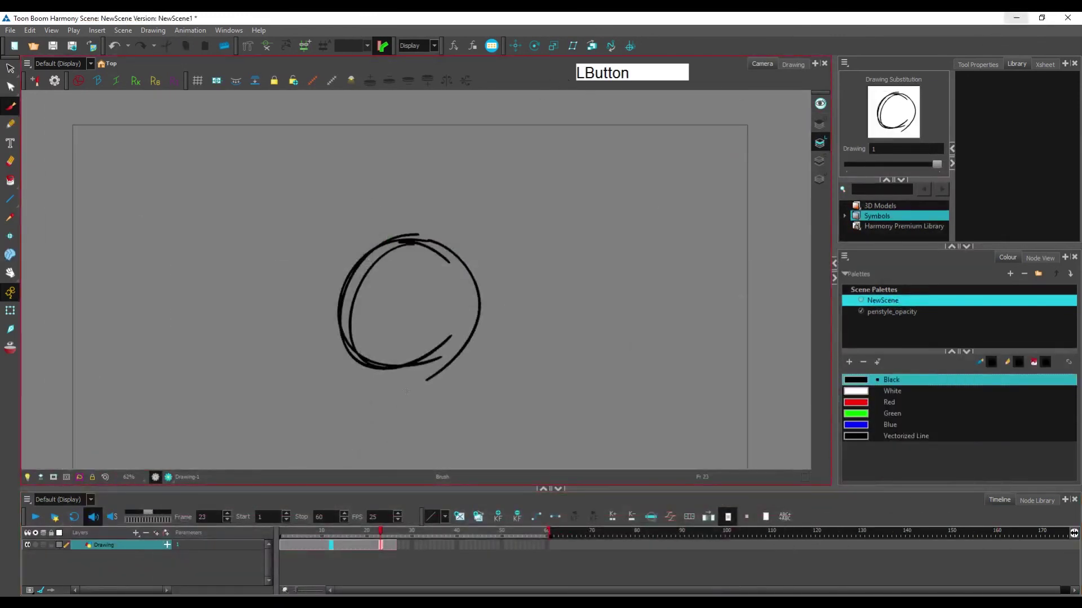
{"action": "left_click_drag", "start_coordinate": [406, 390], "coordinate": [440, 374]}
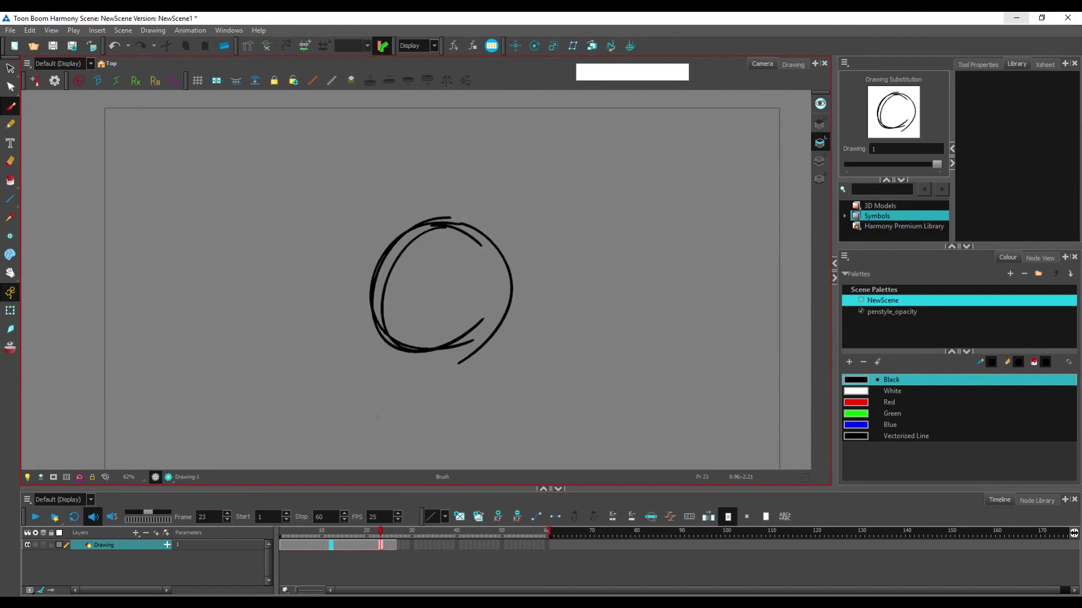
{"action": "left_click", "coordinate": [357, 531]}
{"action": "key", "text": "space"}
{"action": "mouse_move", "coordinate": [446, 385]}
{"action": "left_mouse_down"}
{"action": "mouse_move", "coordinate": [449, 363]}
{"action": "mouse_move", "coordinate": [462, 396]}
{"action": "mouse_move", "coordinate": [507, 370]}
{"action": "left_mouse_up"}
{"action": "scroll", "coordinate": [465, 372], "scroll_direction": "down", "scroll_amount": 1}
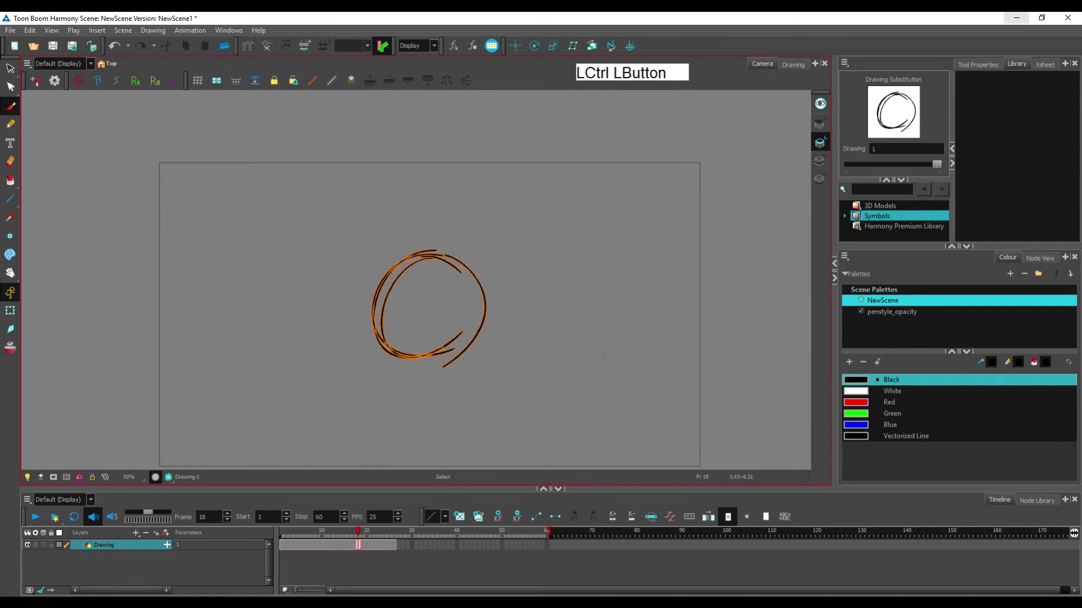
{"action": "key", "text": "Delete"}
{"action": "left_click", "coordinate": [282, 532]}
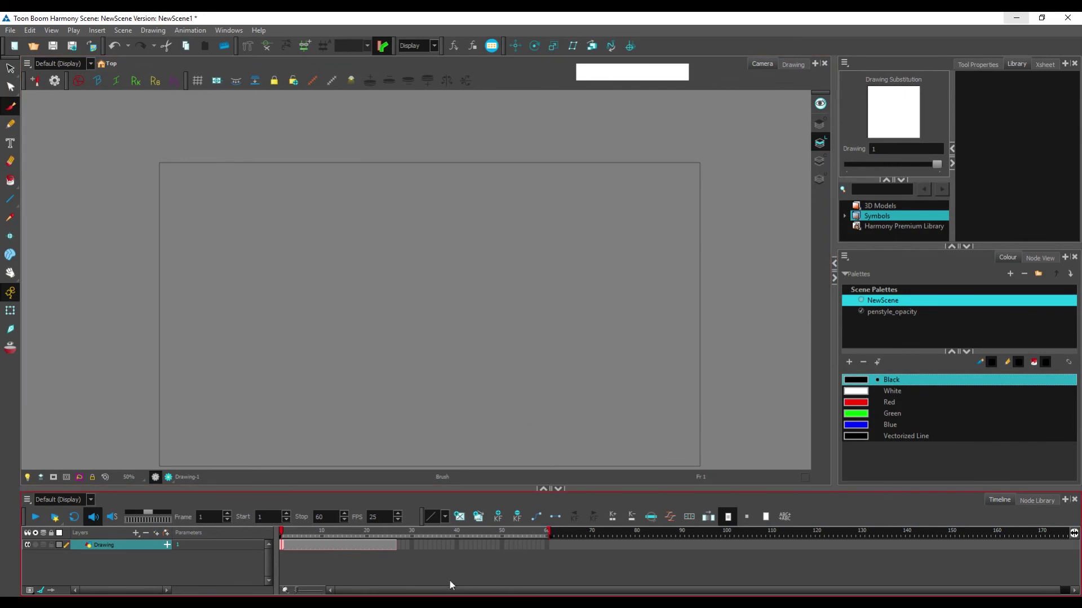
Step: Shorten the scene to end at frame 25 and select the first frame of the Drawing layer
{"action": "left_click", "coordinate": [550, 535]}
{"action": "left_click_drag", "start_coordinate": [551, 534], "coordinate": [888, 538]}
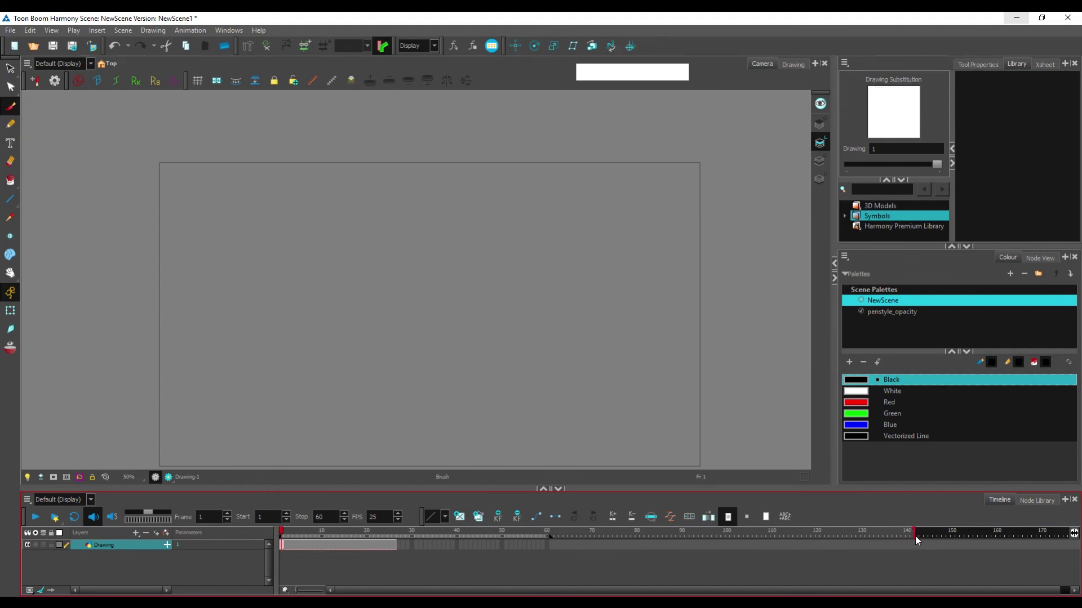
{"action": "mouse_move", "coordinate": [867, 541]}
{"action": "left_mouse_down"}
{"action": "mouse_move", "coordinate": [668, 521]}
{"action": "mouse_move", "coordinate": [393, 537]}
{"action": "left_mouse_up"}
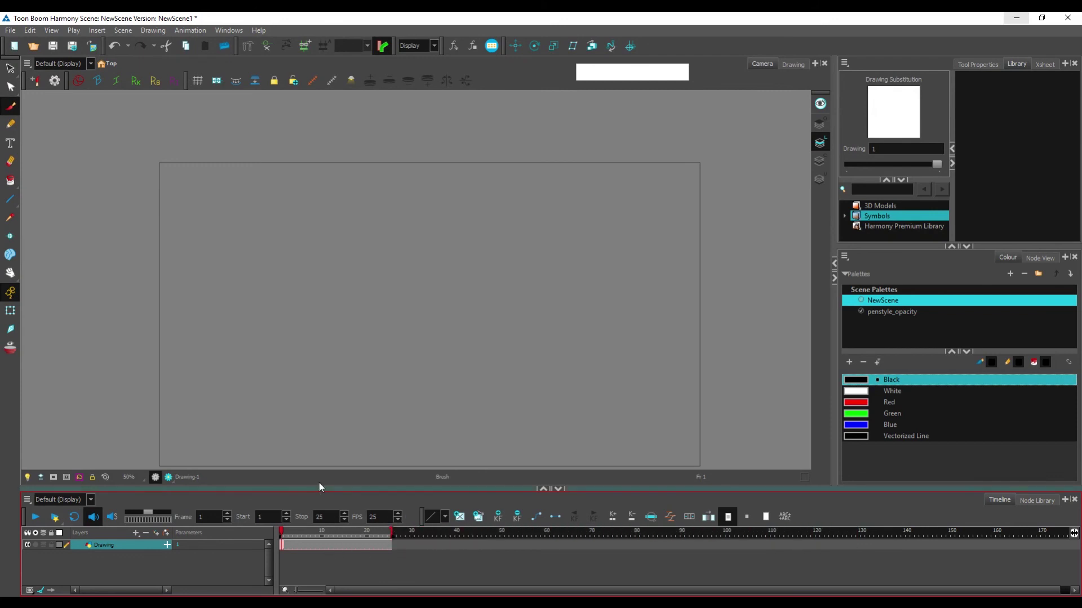
{"action": "left_click", "coordinate": [285, 545]}
{"action": "left_click", "coordinate": [282, 544]}
{"action": "mouse_move", "coordinate": [475, 391]}
{"action": "left_mouse_down"}
{"action": "mouse_move", "coordinate": [471, 362]}
{"action": "mouse_move", "coordinate": [461, 377]}
{"action": "left_mouse_up"}
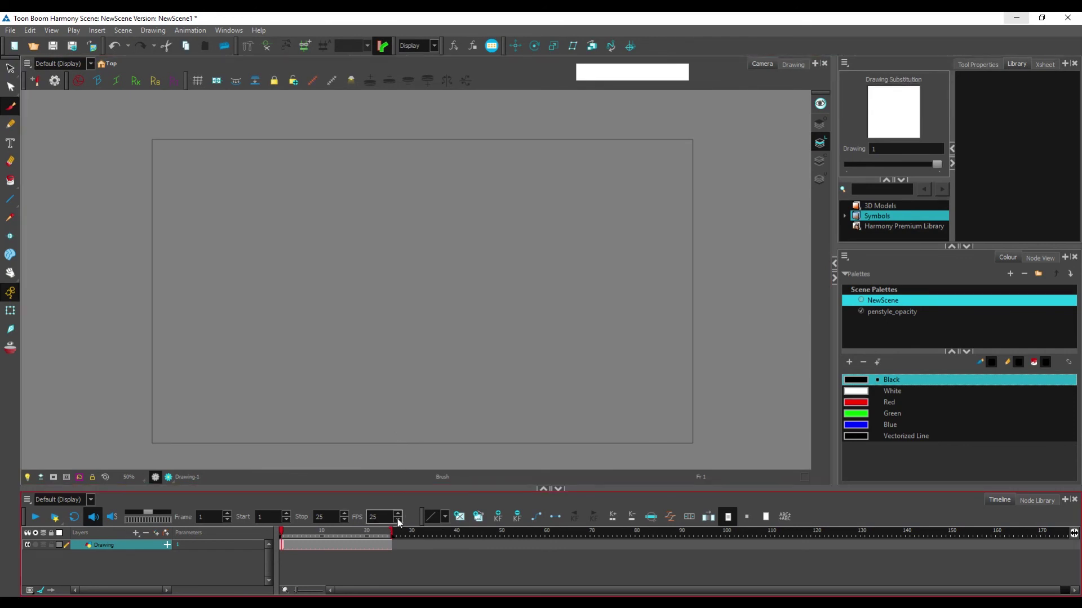
Step: Check the scene's frame rate setting, keeping it at 25 FPS
{"action": "double_click", "coordinate": [377, 517]}
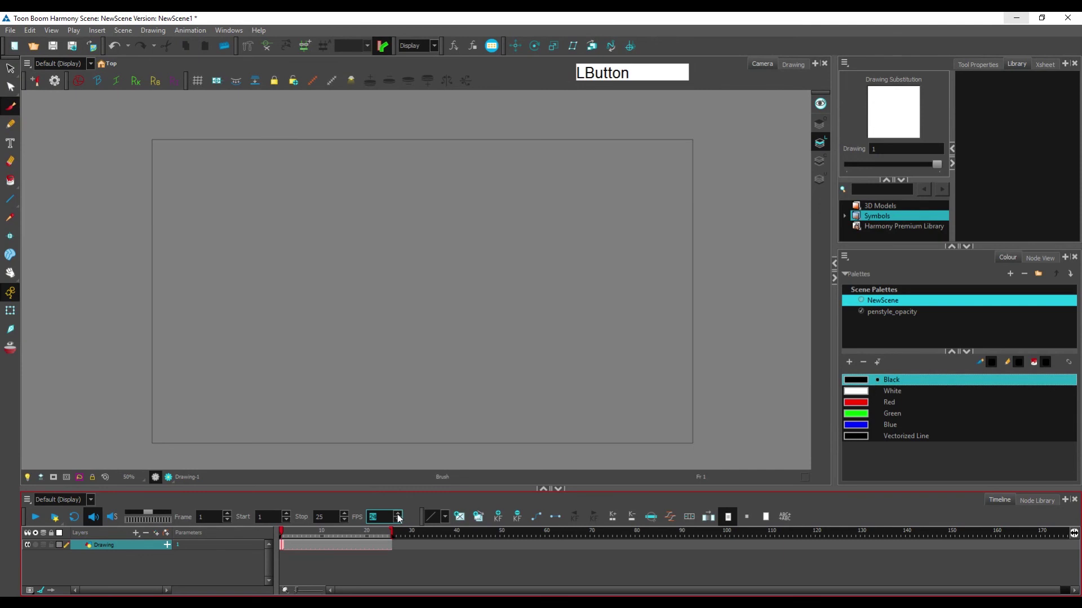
{"action": "left_click", "coordinate": [398, 514]}
{"action": "left_click", "coordinate": [297, 529]}
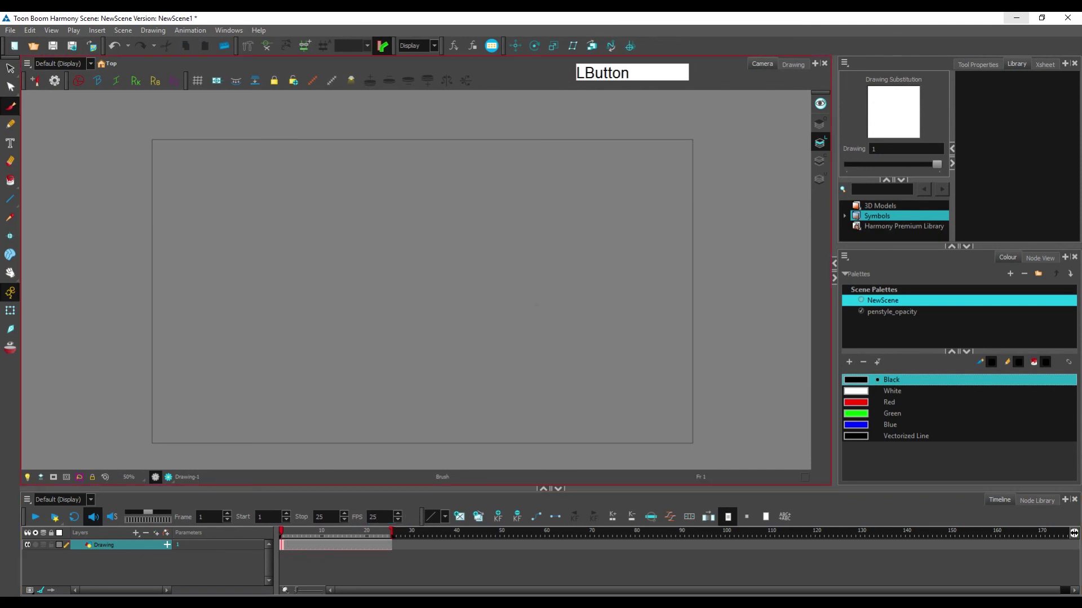
Step: Sketch a ball with several brush strokes on frame 1 and scribble a short ground mark beneath it
{"action": "mouse_move", "coordinate": [355, 221]}
{"action": "left_mouse_down"}
{"action": "mouse_move", "coordinate": [413, 207]}
{"action": "mouse_move", "coordinate": [346, 282]}
{"action": "left_mouse_up"}
{"action": "mouse_move", "coordinate": [389, 207]}
{"action": "left_mouse_down"}
{"action": "mouse_move", "coordinate": [434, 217]}
{"action": "mouse_move", "coordinate": [446, 251]}
{"action": "left_mouse_up"}
{"action": "mouse_move", "coordinate": [343, 270]}
{"action": "left_mouse_down"}
{"action": "mouse_move", "coordinate": [345, 293]}
{"action": "mouse_move", "coordinate": [397, 310]}
{"action": "left_mouse_up"}
{"action": "left_click_drag", "start_coordinate": [445, 243], "coordinate": [394, 311]}
{"action": "mouse_move", "coordinate": [438, 224]}
{"action": "left_mouse_down"}
{"action": "mouse_move", "coordinate": [380, 302]}
{"action": "mouse_move", "coordinate": [352, 303]}
{"action": "left_mouse_up"}
{"action": "left_click_drag", "start_coordinate": [423, 298], "coordinate": [367, 311]}
{"action": "left_click_drag", "start_coordinate": [444, 229], "coordinate": [451, 283]}
{"action": "mouse_move", "coordinate": [446, 289]}
{"action": "left_mouse_down"}
{"action": "mouse_move", "coordinate": [420, 317]}
{"action": "mouse_move", "coordinate": [408, 314]}
{"action": "left_mouse_up"}
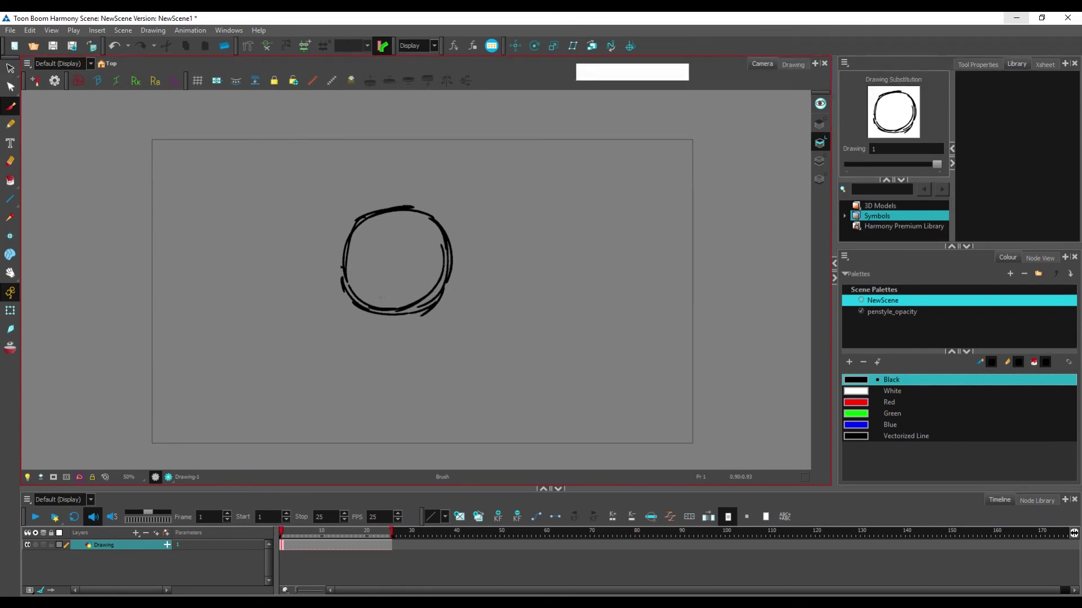
{"action": "left_click_drag", "start_coordinate": [341, 369], "coordinate": [439, 361]}
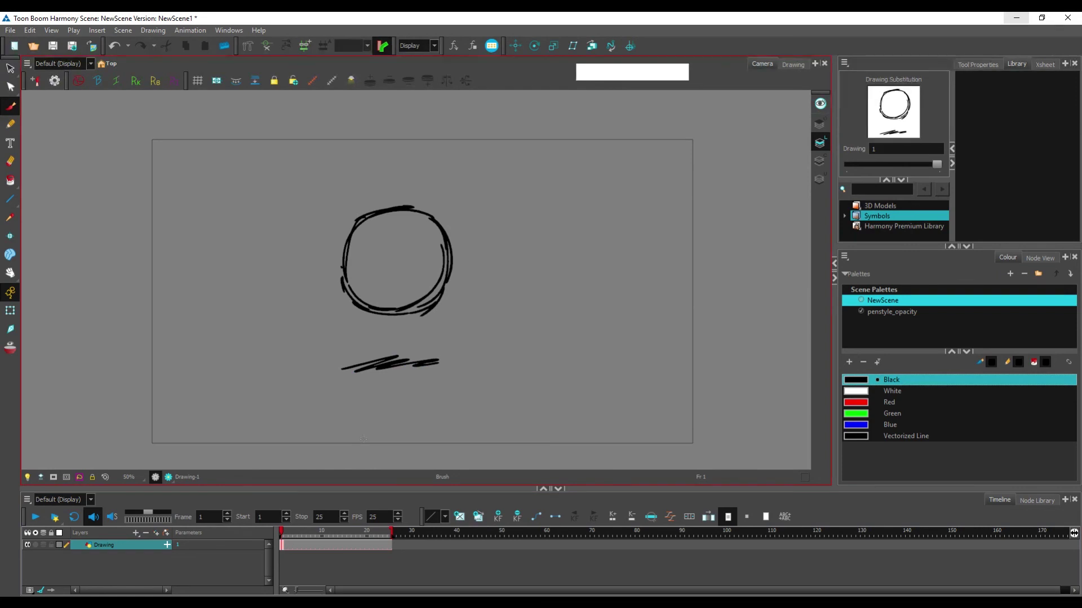
Step: Create a new empty drawing at frame 13 of the Drawing layer and scrub between it and the ball drawing
{"action": "left_click", "coordinate": [334, 545]}
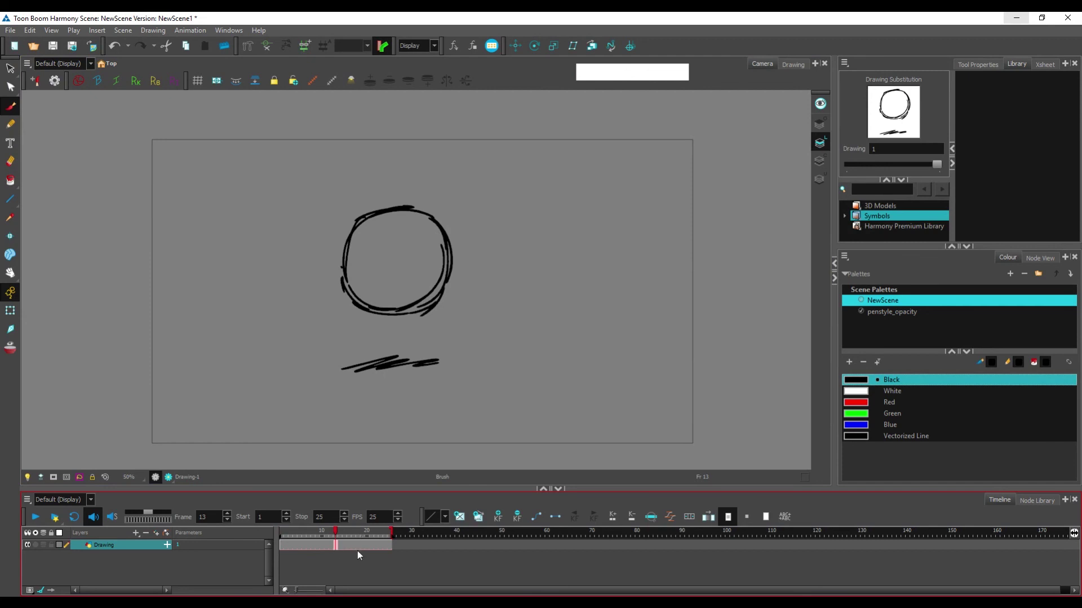
{"action": "key", "text": "alt+shift"}
{"action": "key", "text": "alt+shift+r"}
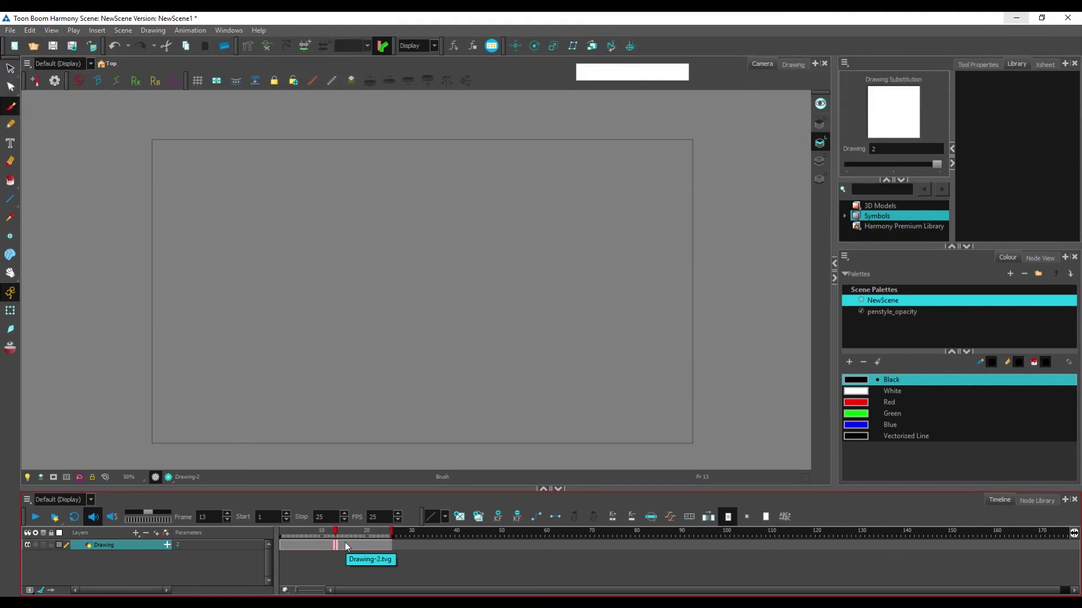
{"action": "left_click_drag", "start_coordinate": [337, 532], "coordinate": [329, 533]}
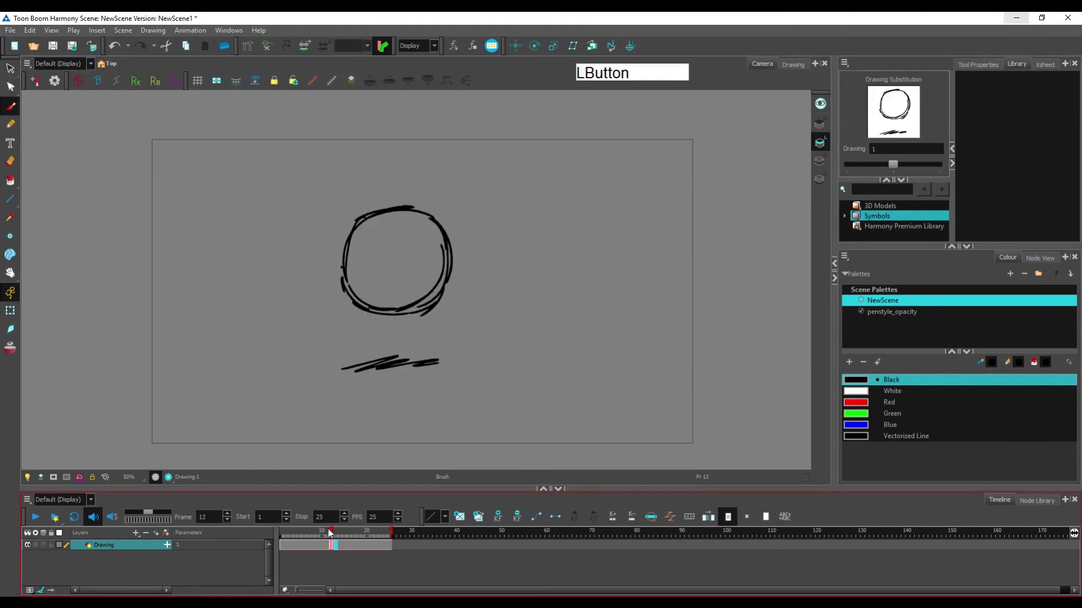
{"action": "left_click", "coordinate": [351, 546]}
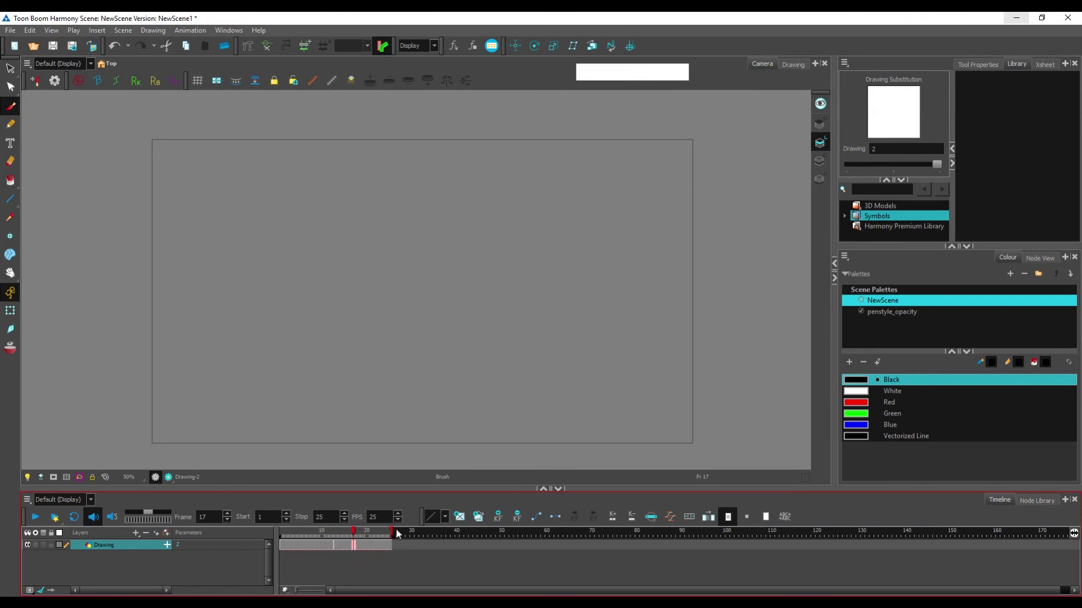
{"action": "left_click", "coordinate": [305, 542]}
{"action": "mouse_move", "coordinate": [304, 542]}
{"action": "left_mouse_down"}
{"action": "mouse_move", "coordinate": [354, 543]}
{"action": "mouse_move", "coordinate": [306, 543]}
{"action": "mouse_move", "coordinate": [338, 551]}
{"action": "mouse_move", "coordinate": [336, 538]}
{"action": "left_mouse_up"}
Step: Show the brush's tool properties and flip back and forth between the drawings at frames 1 and 13
{"action": "left_click", "coordinate": [978, 63]}
{"action": "left_click", "coordinate": [528, 74]}
{"action": "left_click", "coordinate": [283, 546]}
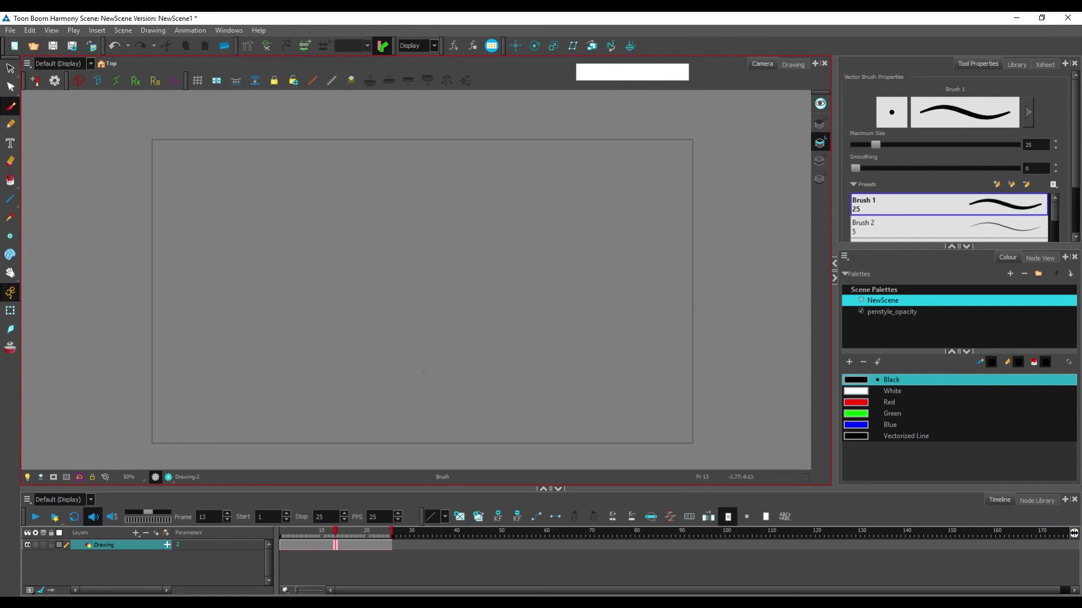
{"action": "key", "text": "f"}
{"action": "key", "text": "g"}
{"action": "key", "text": "f"}
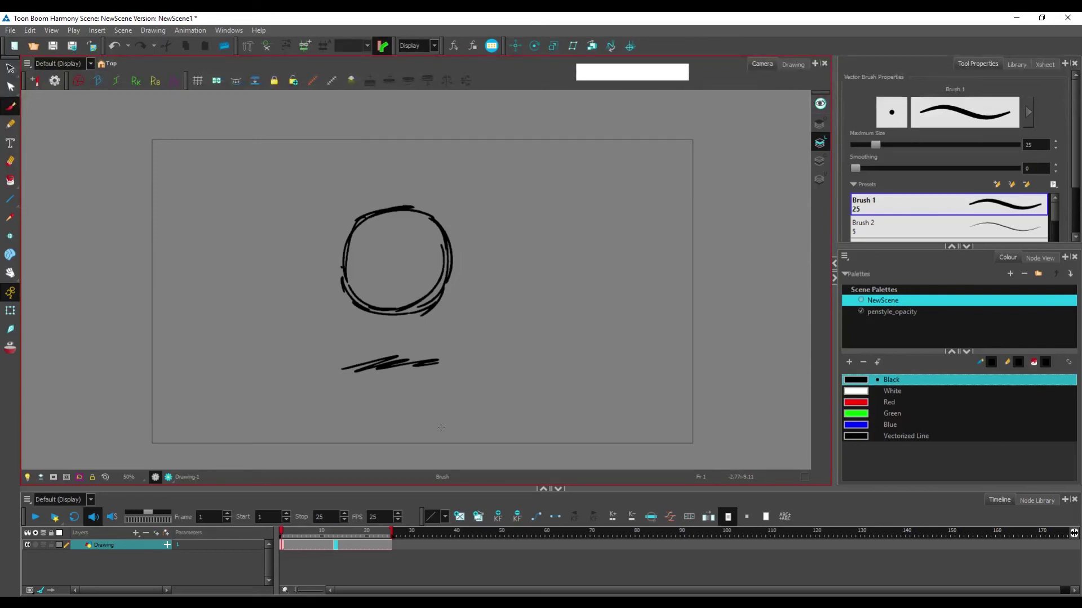
{"action": "key", "text": "g"}
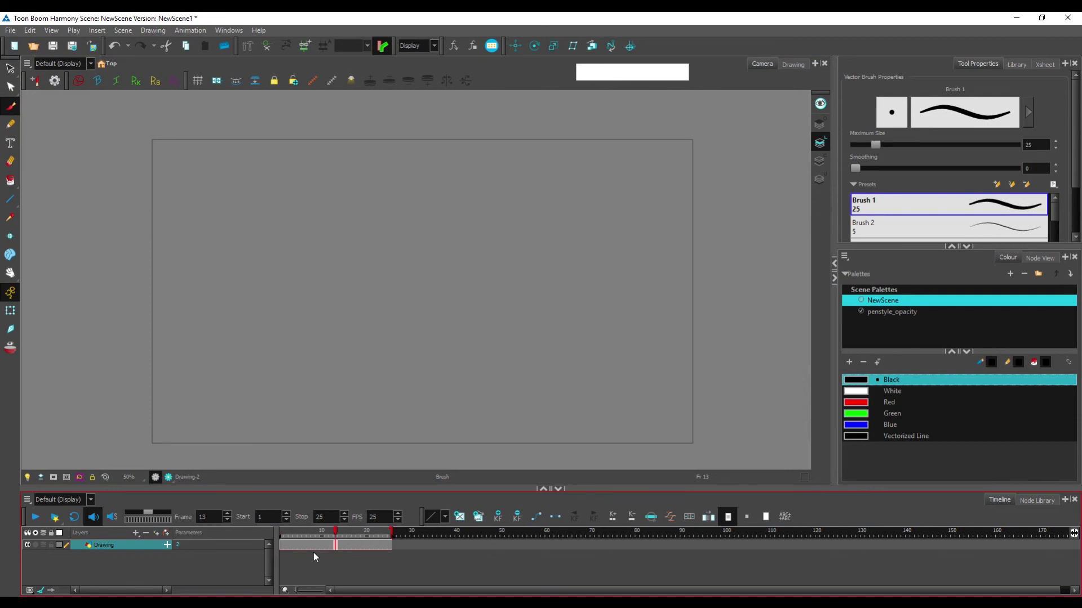
{"action": "key", "text": "f"}
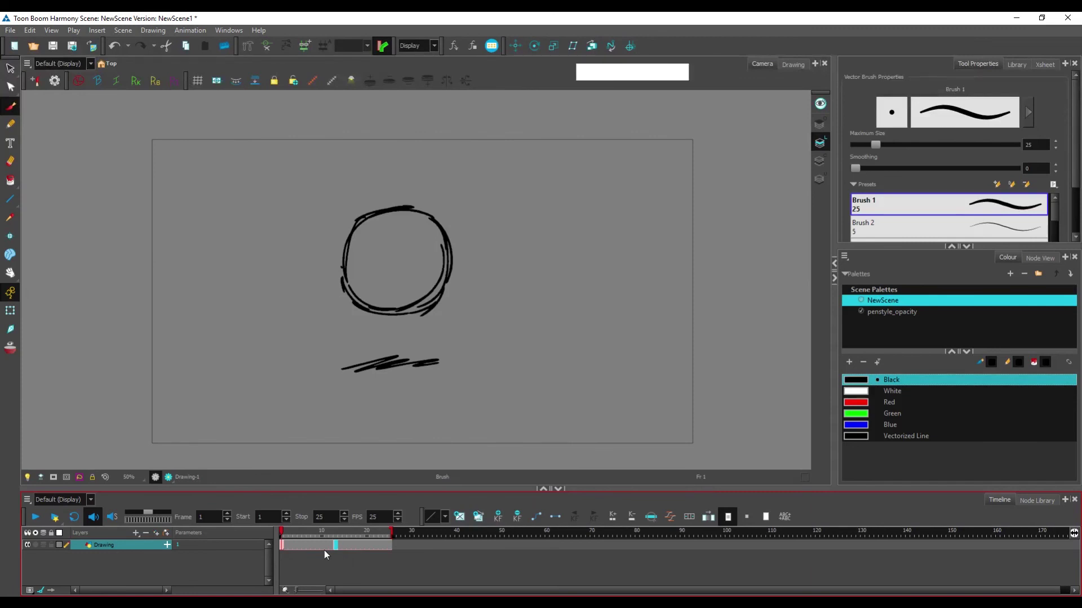
{"action": "key", "text": "g"}
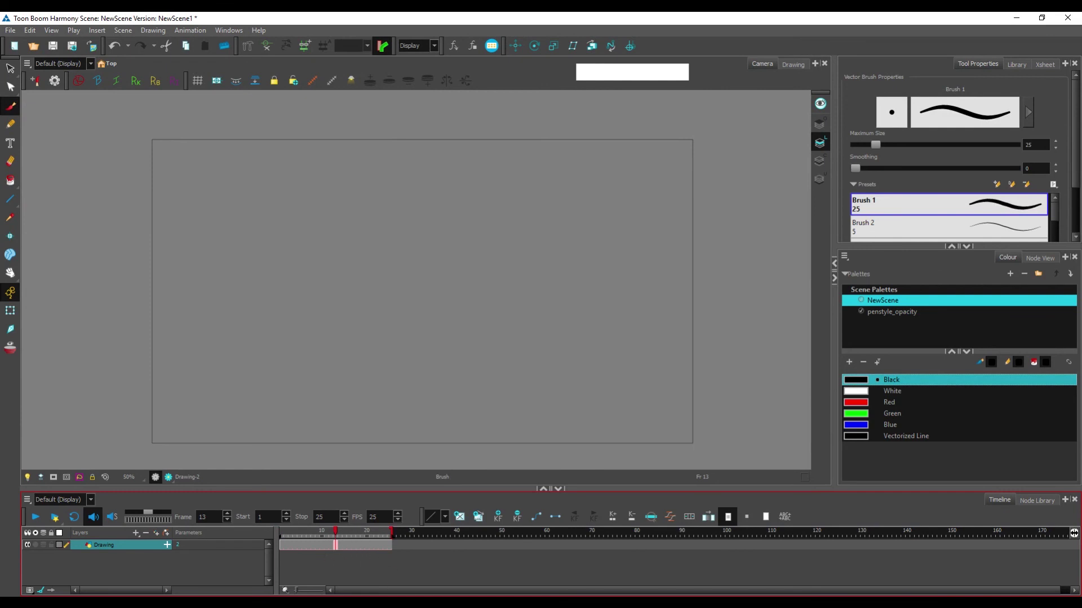
Step: Switch to the growup scene and step forward through the Drawing_6 layer's exposed drawings, starting from frame 25
{"action": "left_click", "coordinate": [457, 559]}
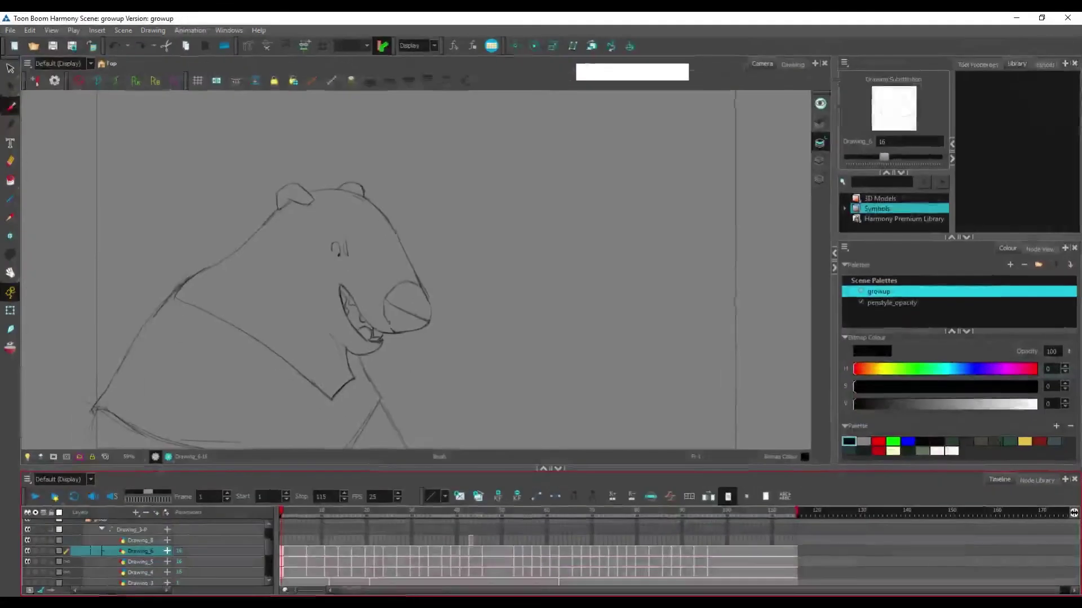
{"action": "left_click", "coordinate": [391, 551]}
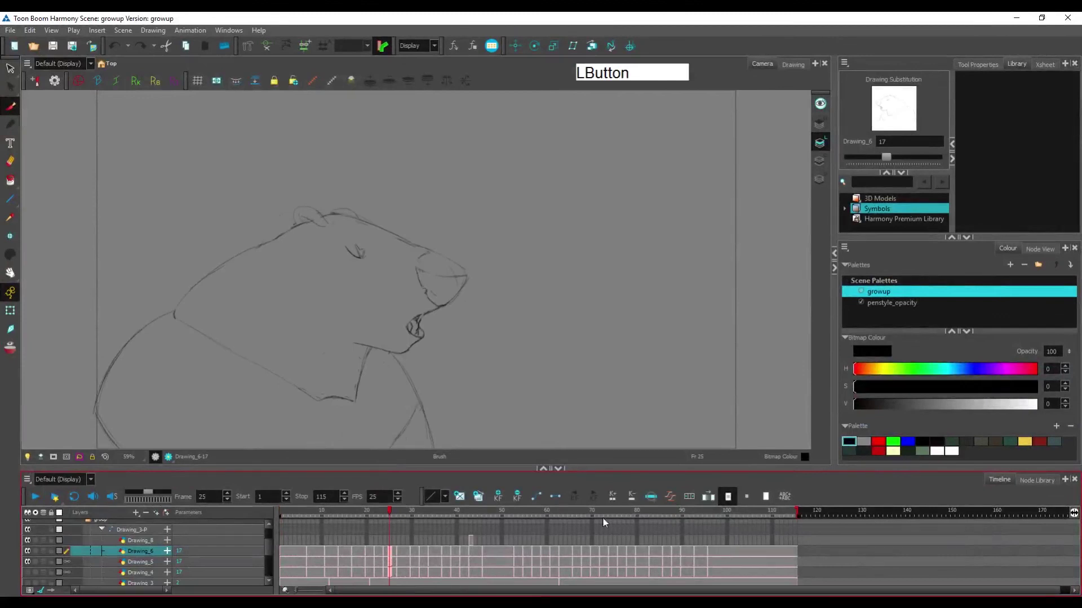
{"action": "key", "text": "g"}
{"action": "key", "text": "g"}
{"action": "key", "text": "g"}
{"action": "key", "text": "g"}
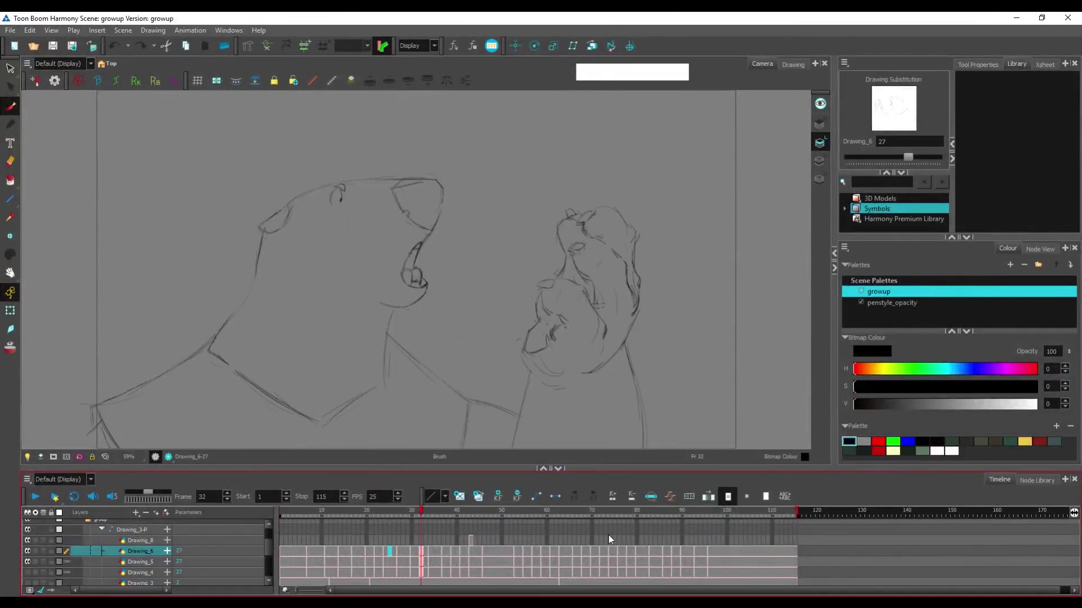
{"action": "key", "text": "g"}
{"action": "key", "text": "g"}
{"action": "key", "text": "g"}
{"action": "key", "text": "g"}
{"action": "key", "text": "g"}
{"action": "key", "text": "g"}
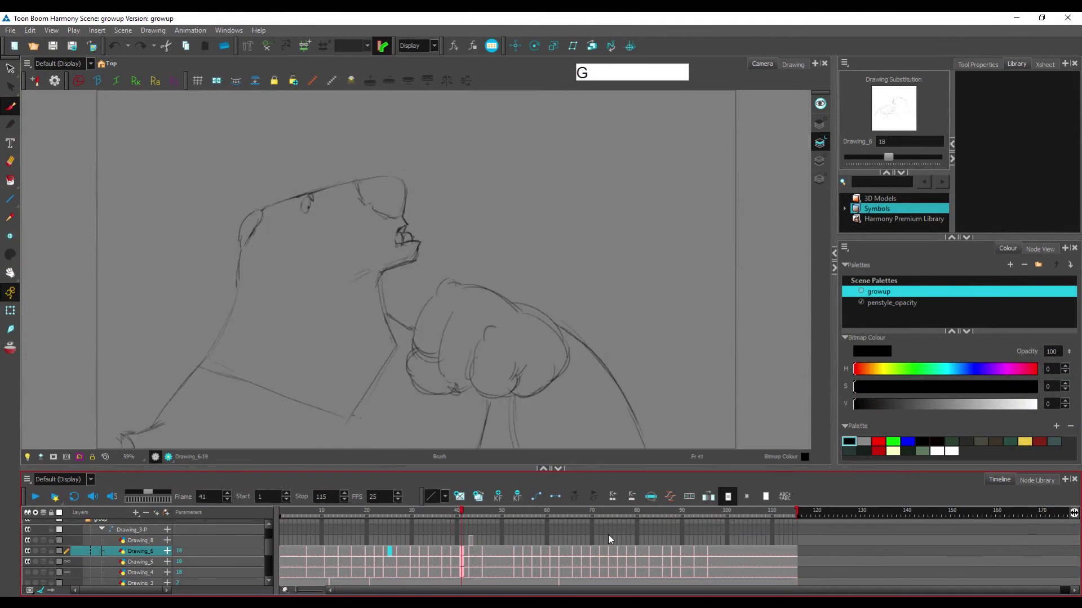
{"action": "key", "text": "g"}
{"action": "key", "text": "g"}
{"action": "key", "text": "g"}
{"action": "key", "text": "g"}
{"action": "key", "text": "g"}
{"action": "key", "text": "g"}
{"action": "key", "text": "g"}
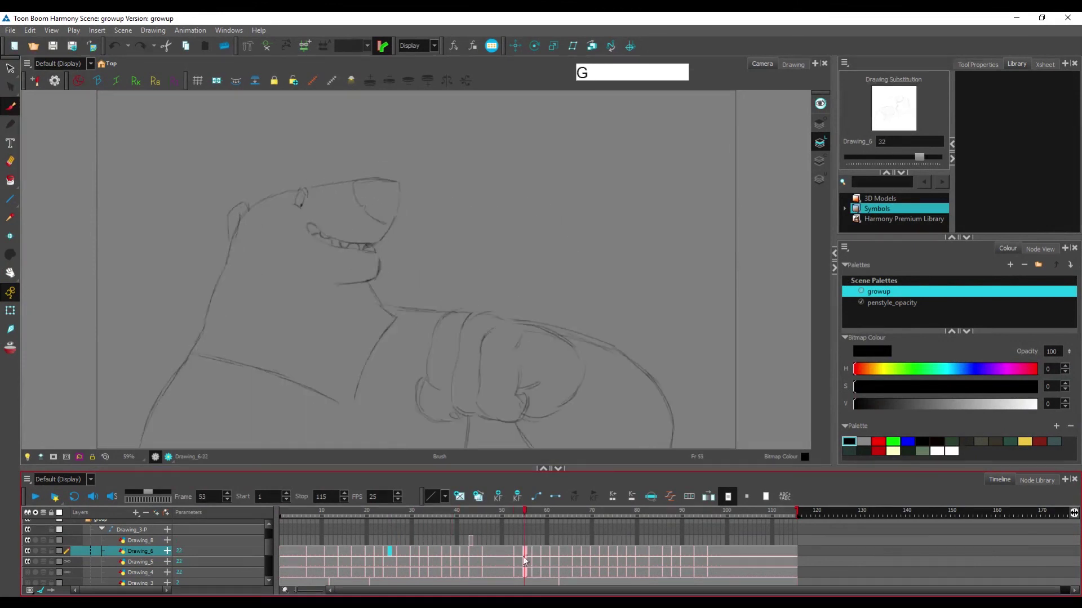
Step: Step backward through the bear drawings on the Drawing_6 layer to frame 32
{"action": "key", "text": "f"}
{"action": "key", "text": "f"}
{"action": "key", "text": "f"}
{"action": "key", "text": "f"}
{"action": "key", "text": "f"}
{"action": "key", "text": "f"}
{"action": "key", "text": "f"}
{"action": "key", "text": "f"}
{"action": "key", "text": "f"}
{"action": "key", "text": "f"}
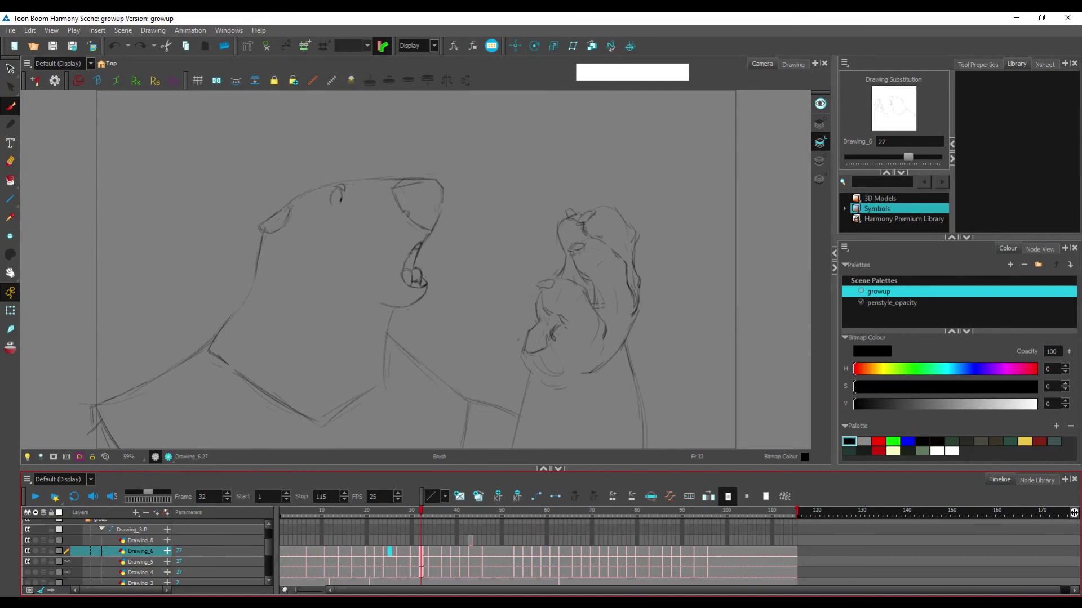
Step: Return to NewScene and flip repeatedly between the ball drawing at frame 1 and the empty drawing at frame 13
{"action": "left_click", "coordinate": [401, 601]}
{"action": "left_click", "coordinate": [362, 581]}
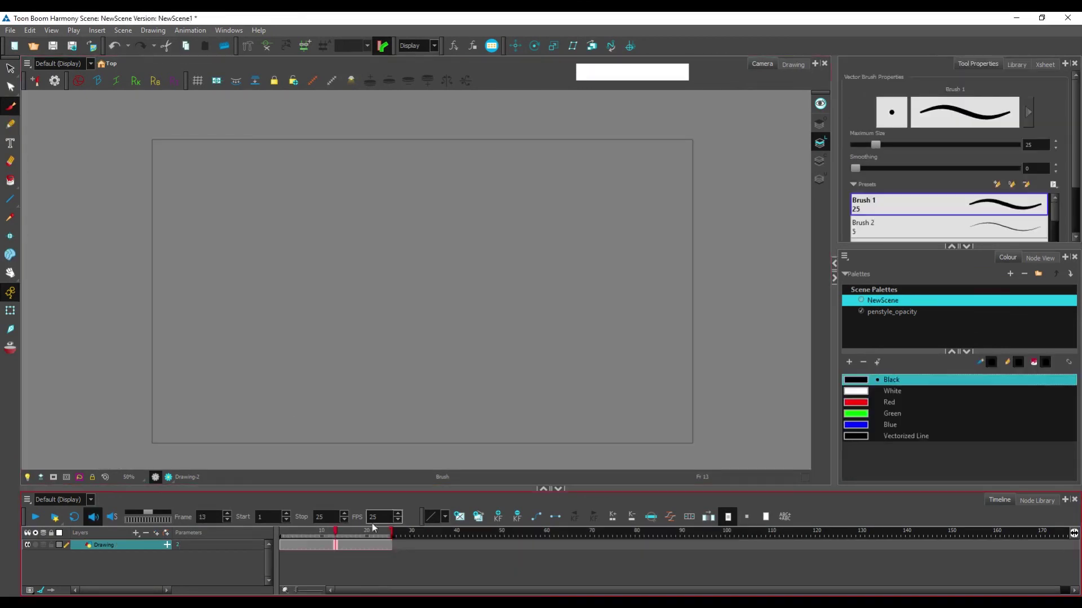
{"action": "key", "text": "g"}
{"action": "key", "text": "g"}
{"action": "key", "text": "f"}
{"action": "key", "text": "g"}
{"action": "key", "text": "f"}
{"action": "key", "text": "g"}
{"action": "key", "text": "f"}
{"action": "key", "text": "g"}
{"action": "key", "text": "f"}
{"action": "key", "text": "g"}
{"action": "key", "text": "f"}
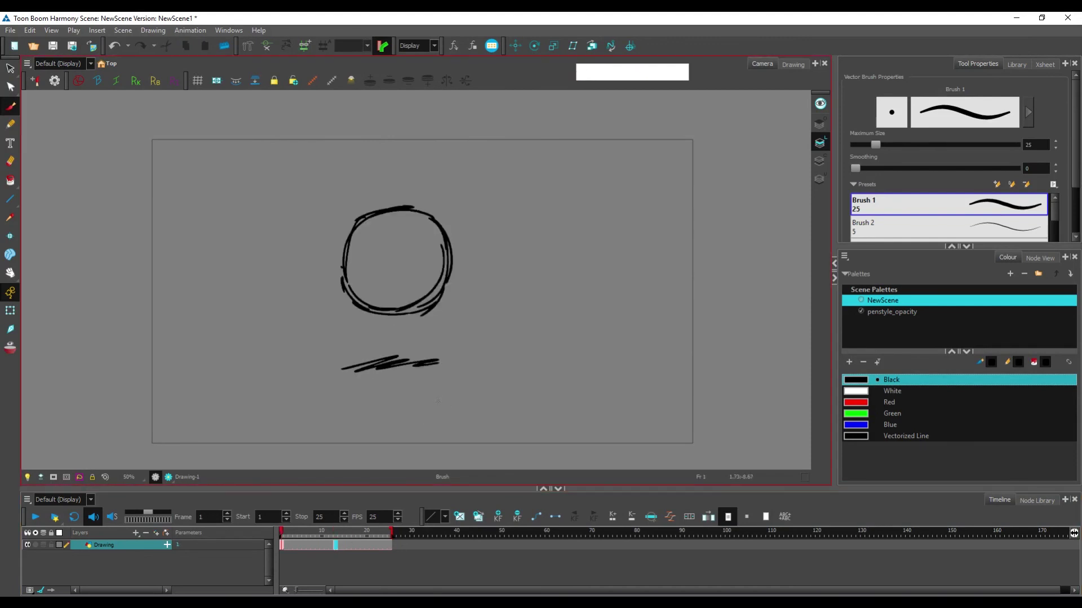
{"action": "key", "text": "g"}
{"action": "key", "text": "f"}
{"action": "key", "text": "g"}
{"action": "key", "text": "f"}
{"action": "key", "text": "g"}
{"action": "key", "text": "f"}
{"action": "key", "text": "g"}
{"action": "key", "text": "f"}
{"action": "key", "text": "g"}
{"action": "key", "text": "f"}
{"action": "key", "text": "g"}
{"action": "key", "text": "f"}
{"action": "key", "text": "g"}
{"action": "key", "text": "f"}
{"action": "key", "text": "g"}
{"action": "key", "text": "f"}
{"action": "key", "text": "g"}
{"action": "key", "text": "f"}
{"action": "key", "text": "g"}
Step: Sketch a squashed ball resting on the ground level in the drawing at frame 13, flipping to the first drawing for reference
{"action": "left_click_drag", "start_coordinate": [345, 359], "coordinate": [437, 360]}
{"action": "key", "text": "f"}
{"action": "key", "text": "g"}
{"action": "key", "text": "f"}
{"action": "key", "text": "g"}
{"action": "mouse_move", "coordinate": [328, 359]}
{"action": "left_mouse_down"}
{"action": "mouse_move", "coordinate": [355, 310]}
{"action": "mouse_move", "coordinate": [406, 286]}
{"action": "mouse_move", "coordinate": [458, 329]}
{"action": "mouse_move", "coordinate": [446, 356]}
{"action": "left_mouse_up"}
{"action": "left_click_drag", "start_coordinate": [330, 329], "coordinate": [356, 367]}
{"action": "left_click_drag", "start_coordinate": [453, 299], "coordinate": [459, 329]}
{"action": "left_click_drag", "start_coordinate": [425, 288], "coordinate": [457, 344]}
Step: Refine the sides and base of the squashed ball at frame 13, alternating between erasing and brushing strokes
{"action": "key", "text": "e"}
{"action": "left_click_drag", "start_coordinate": [329, 322], "coordinate": [330, 357]}
{"action": "key", "text": "b"}
{"action": "left_click_drag", "start_coordinate": [346, 313], "coordinate": [337, 369]}
{"action": "left_click_drag", "start_coordinate": [360, 298], "coordinate": [331, 341]}
{"action": "mouse_move", "coordinate": [433, 289]}
{"action": "left_mouse_down"}
{"action": "mouse_move", "coordinate": [456, 311]}
{"action": "mouse_move", "coordinate": [452, 360]}
{"action": "left_mouse_up"}
{"action": "key", "text": "e"}
{"action": "left_click_drag", "start_coordinate": [462, 331], "coordinate": [447, 357]}
{"action": "left_click_drag", "start_coordinate": [436, 287], "coordinate": [461, 317]}
{"action": "mouse_move", "coordinate": [331, 347]}
{"action": "left_mouse_down"}
{"action": "mouse_move", "coordinate": [351, 365]}
{"action": "mouse_move", "coordinate": [414, 360]}
{"action": "left_mouse_up"}
{"action": "key", "text": "b"}
{"action": "mouse_move", "coordinate": [338, 363]}
{"action": "left_mouse_down"}
{"action": "mouse_move", "coordinate": [422, 373]}
{"action": "mouse_move", "coordinate": [459, 348]}
{"action": "mouse_move", "coordinate": [405, 371]}
{"action": "mouse_move", "coordinate": [448, 359]}
{"action": "mouse_move", "coordinate": [349, 315]}
{"action": "mouse_move", "coordinate": [361, 372]}
{"action": "mouse_move", "coordinate": [403, 375]}
{"action": "left_mouse_up"}
{"action": "key", "text": "e"}
{"action": "key", "text": "g"}
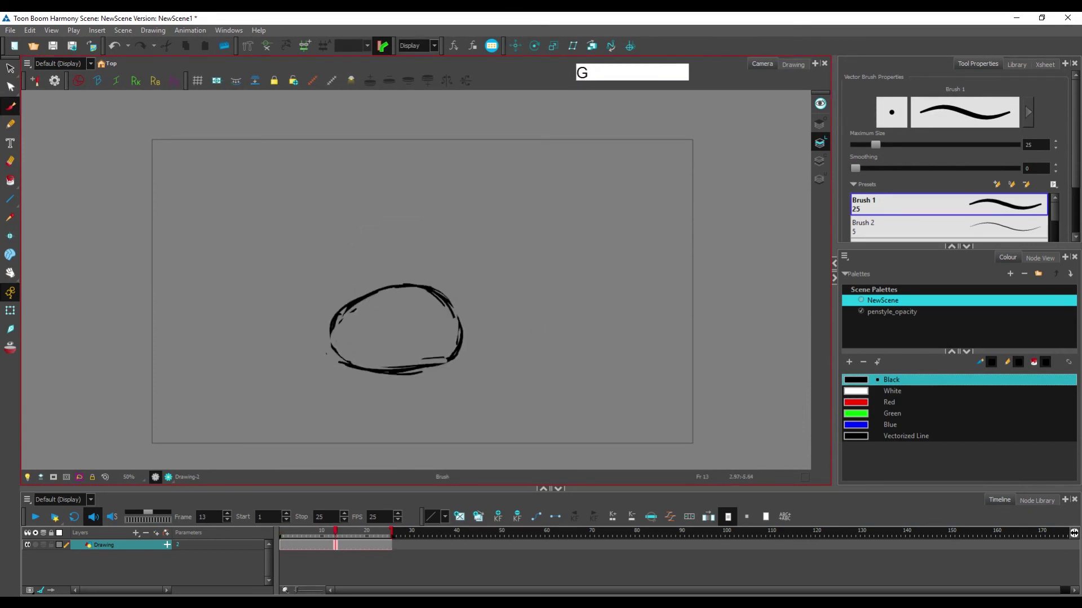
Step: Thicken the squashed ball's left outline, clean up its lower right edge and strengthen its base line
{"action": "mouse_move", "coordinate": [348, 309]}
{"action": "left_mouse_down"}
{"action": "mouse_move", "coordinate": [336, 357]}
{"action": "mouse_move", "coordinate": [360, 367]}
{"action": "left_mouse_up"}
{"action": "key", "text": "ctrl+z"}
{"action": "left_click_drag", "start_coordinate": [341, 311], "coordinate": [383, 287]}
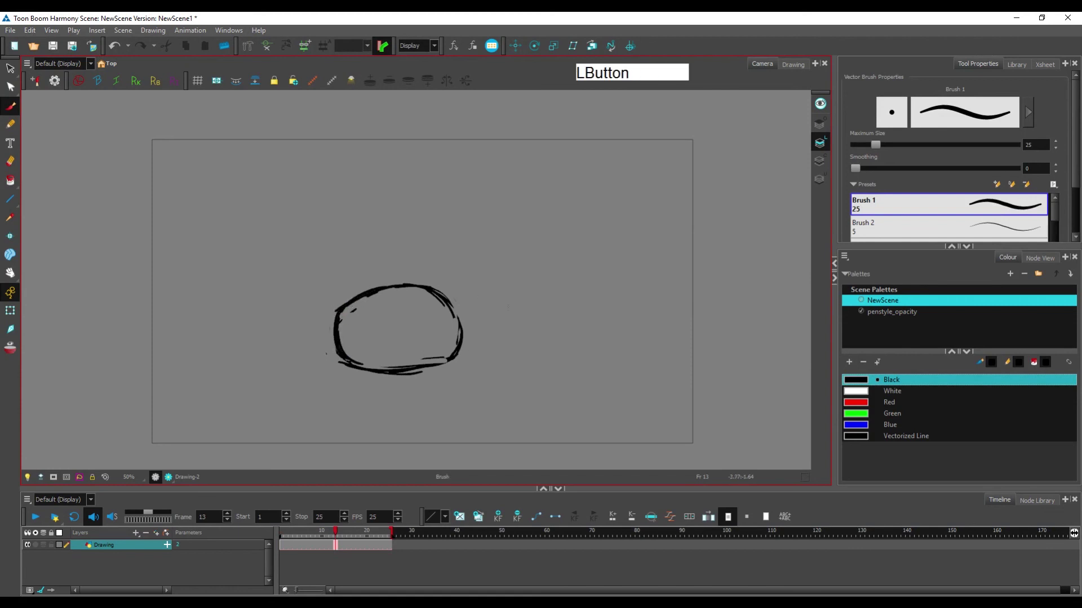
{"action": "key", "text": "e"}
{"action": "key", "text": "g"}
{"action": "key", "text": "e"}
{"action": "left_click_drag", "start_coordinate": [449, 345], "coordinate": [422, 365]}
{"action": "key", "text": "f"}
{"action": "key", "text": "g"}
{"action": "key", "text": "f"}
{"action": "key", "text": "g"}
{"action": "key", "text": "e"}
{"action": "key", "text": "g"}
{"action": "mouse_move", "coordinate": [363, 367]}
{"action": "left_mouse_down"}
{"action": "mouse_move", "coordinate": [332, 363]}
{"action": "mouse_move", "coordinate": [419, 371]}
{"action": "left_mouse_up"}
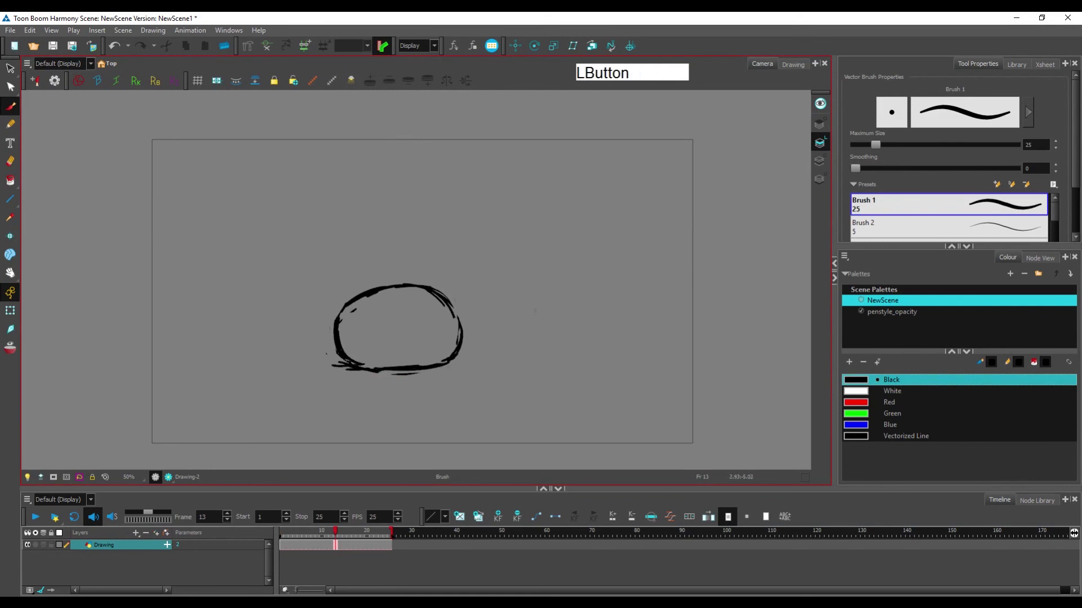
Step: Flip repeatedly between the round ball at frame 1 and the squashed ball at frame 13 to compare them
{"action": "key", "text": "f"}
{"action": "key", "text": "g"}
{"action": "key", "text": "f"}
{"action": "key", "text": "g"}
{"action": "key", "text": "f"}
{"action": "key", "text": "g"}
{"action": "key", "text": "f"}
{"action": "key", "text": "g"}
{"action": "key", "text": "f"}
{"action": "key", "text": "g"}
{"action": "key", "text": "f"}
{"action": "key", "text": "g"}
{"action": "key", "text": "f"}
{"action": "key", "text": "g"}
{"action": "key", "text": "f"}
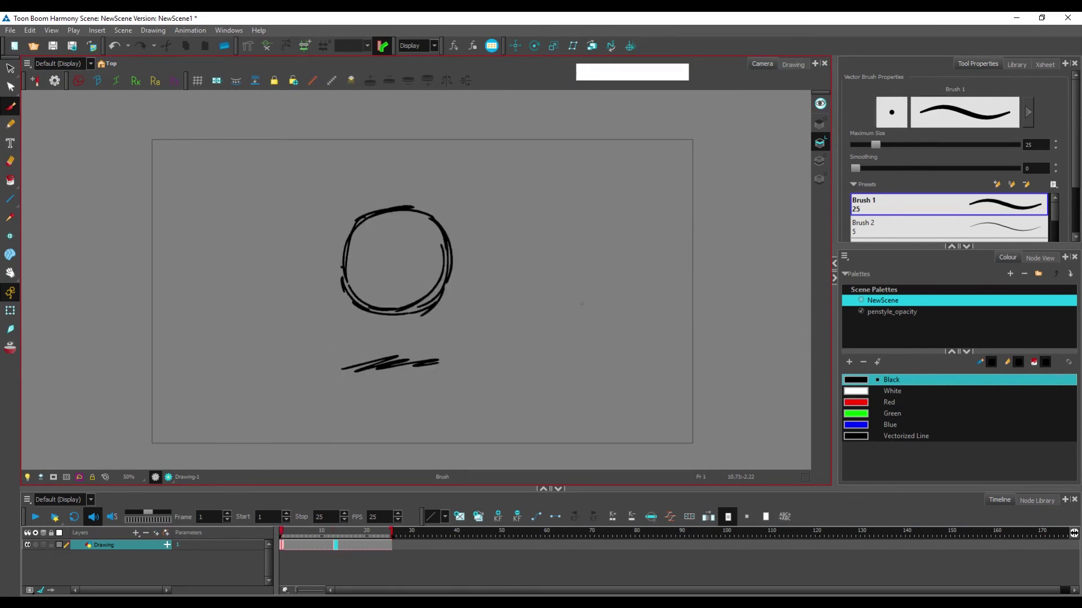
Step: Play the ball animation through to frame 25 twice and turn on looped playback
{"action": "left_click", "coordinate": [34, 516]}
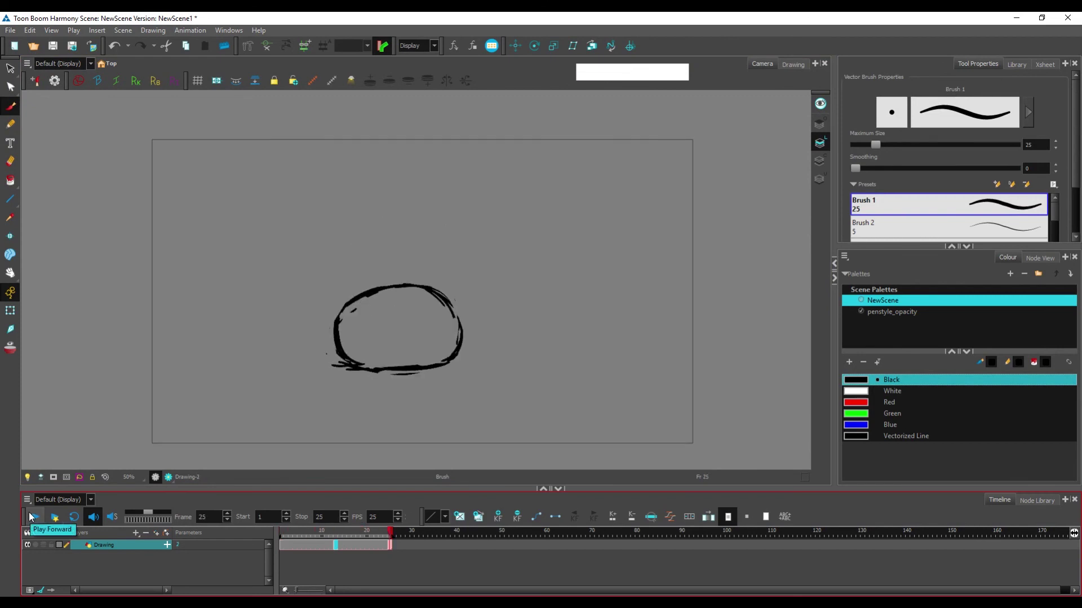
{"action": "left_click", "coordinate": [34, 517]}
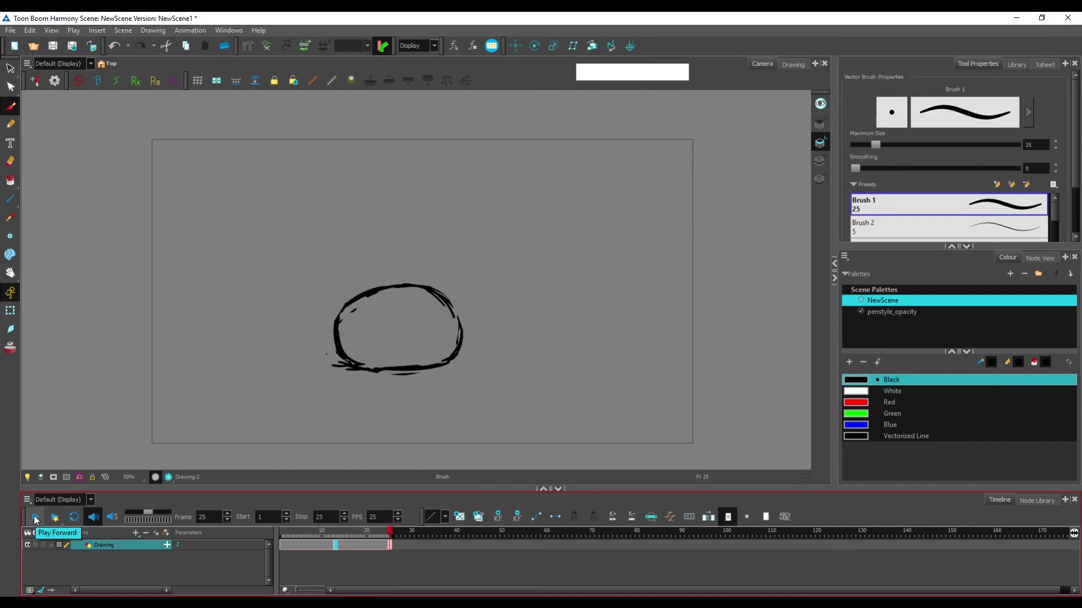
{"action": "left_click", "coordinate": [76, 518]}
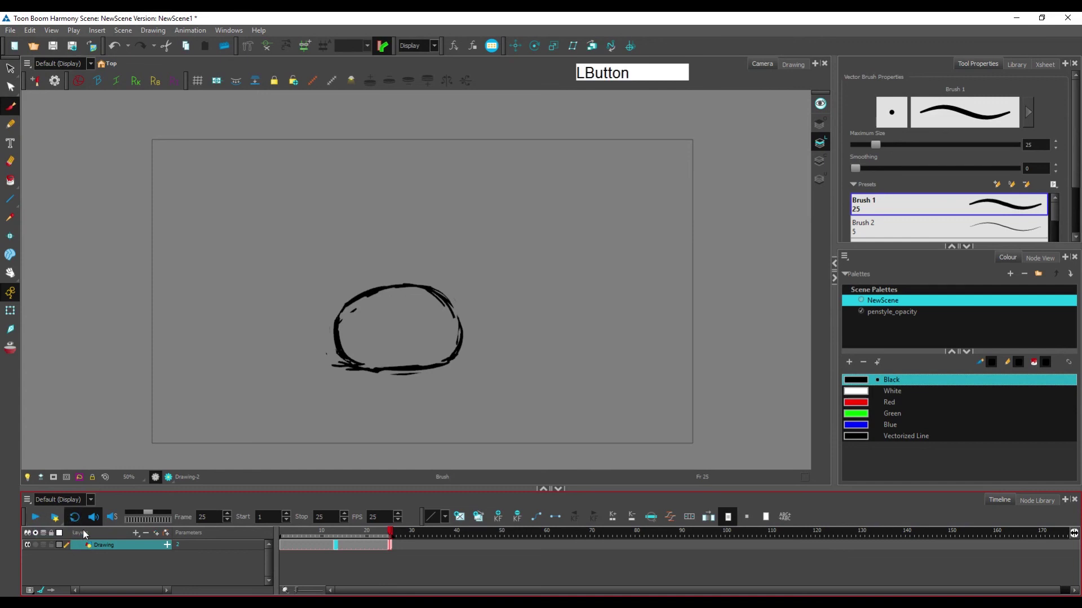
Step: Play the looped ball animation and check the drawings exposed at frames 14 and 7
{"action": "left_click", "coordinate": [35, 517]}
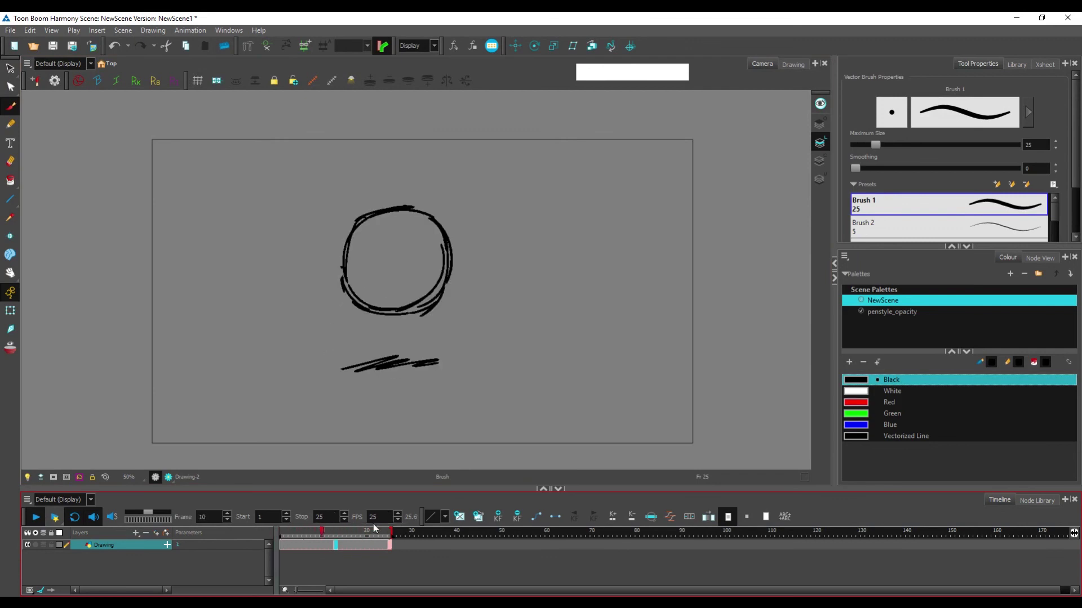
{"action": "left_click", "coordinate": [339, 534]}
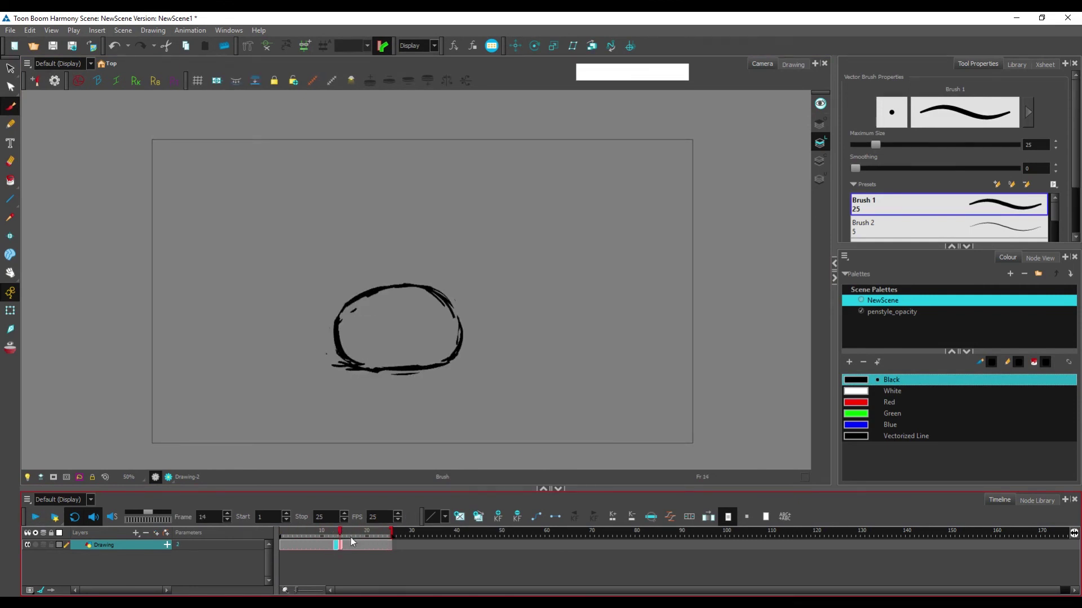
{"action": "left_click", "coordinate": [342, 545]}
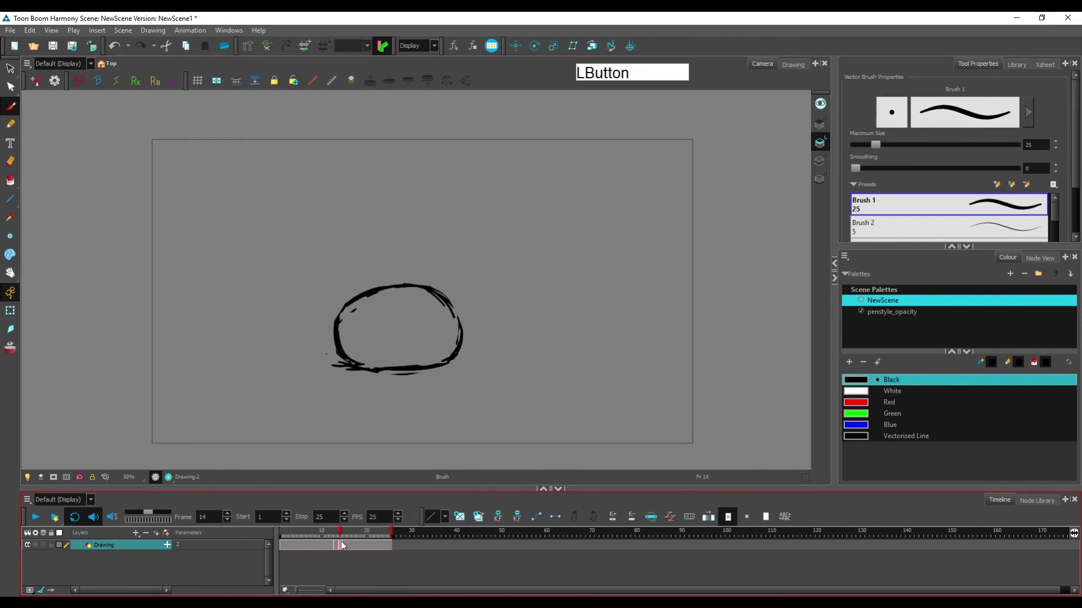
{"action": "left_click", "coordinate": [309, 547]}
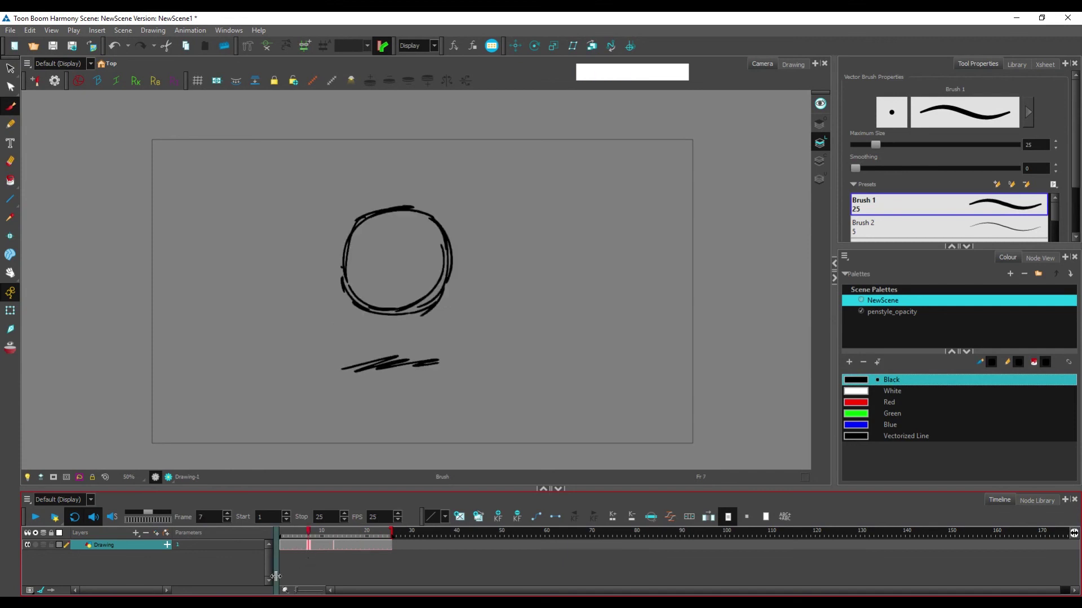
Step: Create an empty drawing at frame 9, between the round ball and the squashed ball
{"action": "left_click", "coordinate": [319, 546]}
{"action": "key", "text": "shift+alt"}
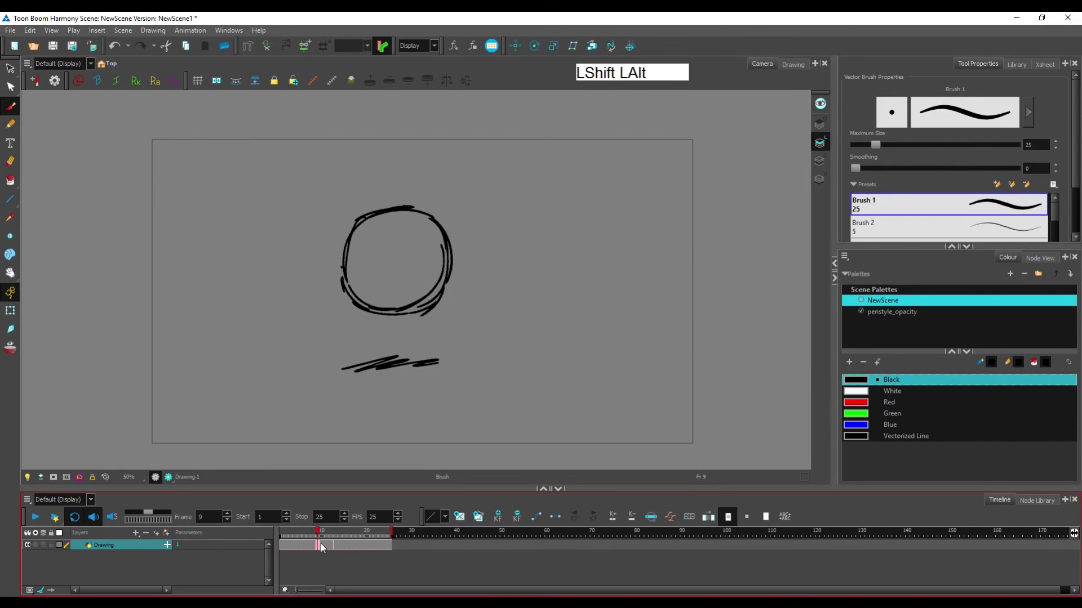
{"action": "key", "text": "shift+alt+r"}
Step: Flip repeatedly between the drawings at frames 1, 9 and 13 to compare the two balls with the blank in-between
{"action": "key", "text": "f"}
{"action": "key", "text": "g"}
{"action": "key", "text": "g"}
{"action": "key", "text": "f"}
{"action": "key", "text": "f"}
{"action": "mouse_move", "coordinate": [326, 545]}
{"action": "left_mouse_down"}
{"action": "mouse_move", "coordinate": [345, 546]}
{"action": "mouse_move", "coordinate": [308, 545]}
{"action": "left_mouse_up"}
{"action": "left_click", "coordinate": [322, 546]}
{"action": "key", "text": "g"}
{"action": "key", "text": "f"}
{"action": "key", "text": "f"}
{"action": "key", "text": "g"}
{"action": "key", "text": "f"}
{"action": "key", "text": "g"}
{"action": "key", "text": "g"}
{"action": "key", "text": "f"}
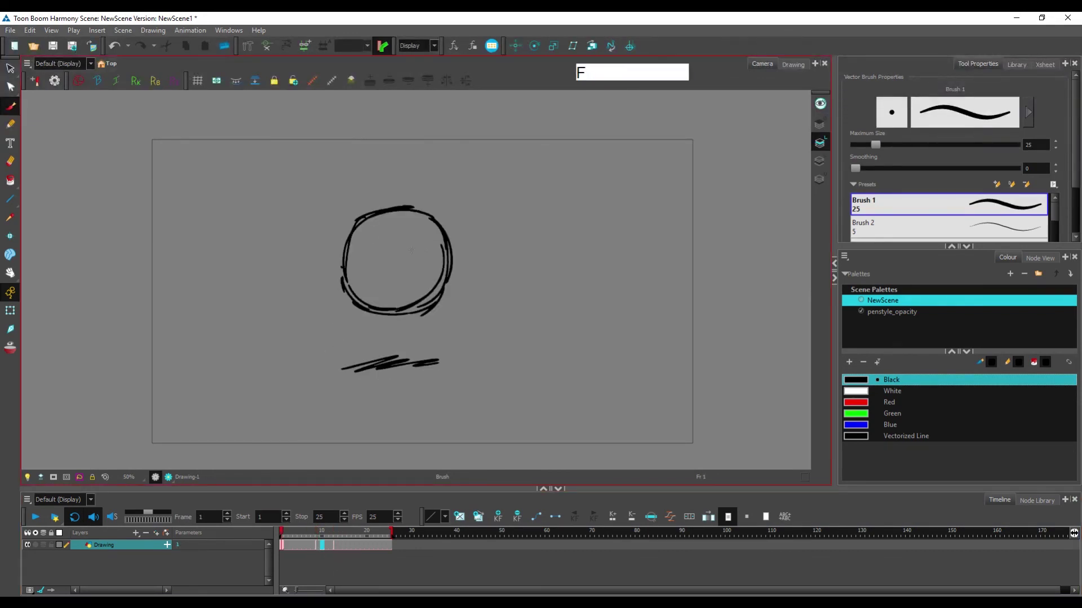
{"action": "key", "text": "g"}
{"action": "key", "text": "f"}
{"action": "key", "text": "g"}
{"action": "key", "text": "f"}
{"action": "key", "text": "g"}
{"action": "key", "text": "f"}
{"action": "key", "text": "g"}
{"action": "key", "text": "g"}
{"action": "key", "text": "f"}
{"action": "key", "text": "f"}
{"action": "key", "text": "g"}
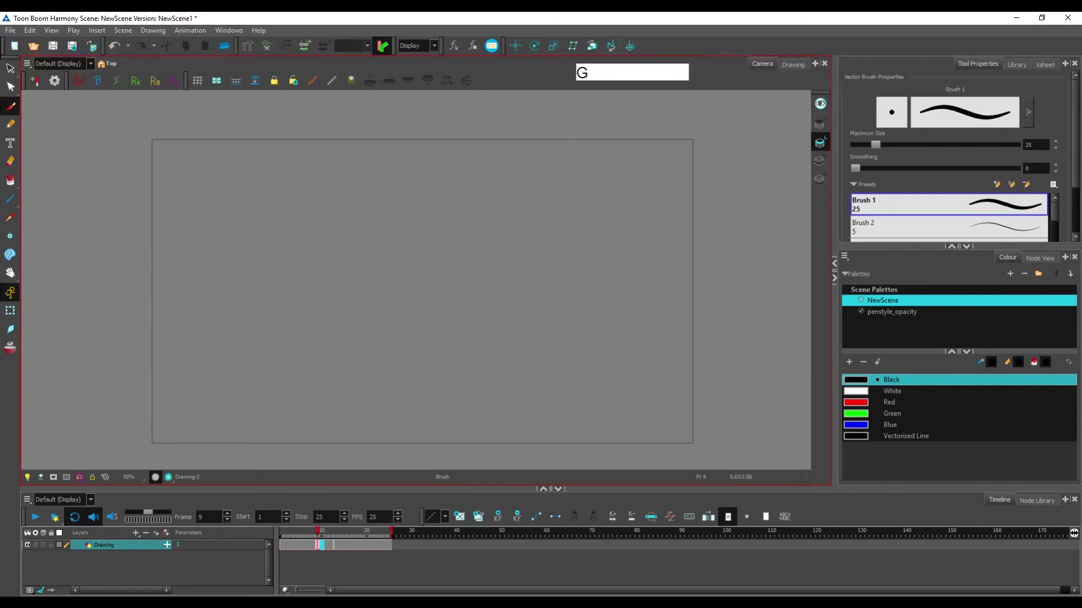
{"action": "key", "text": "g"}
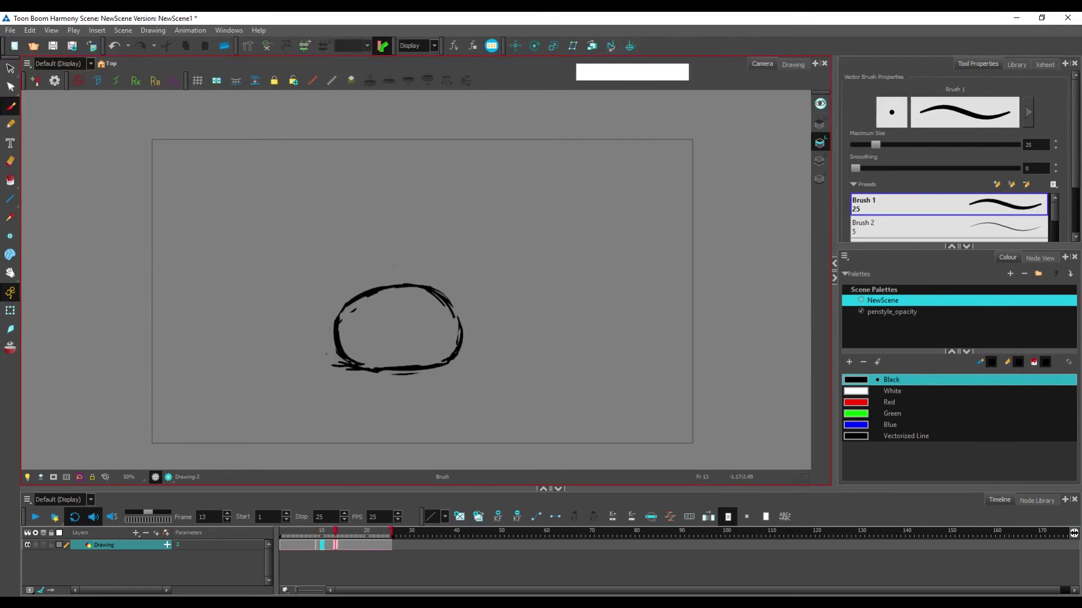
{"action": "key", "text": "f"}
{"action": "key", "text": "f"}
{"action": "key", "text": "g"}
{"action": "key", "text": "g"}
{"action": "key", "text": "f"}
{"action": "key", "text": "f"}
{"action": "key", "text": "g"}
{"action": "key", "text": "g"}
{"action": "key", "text": "g"}
{"action": "key", "text": "f"}
{"action": "key", "text": "f"}
{"action": "key", "text": "f"}
{"action": "key", "text": "g"}
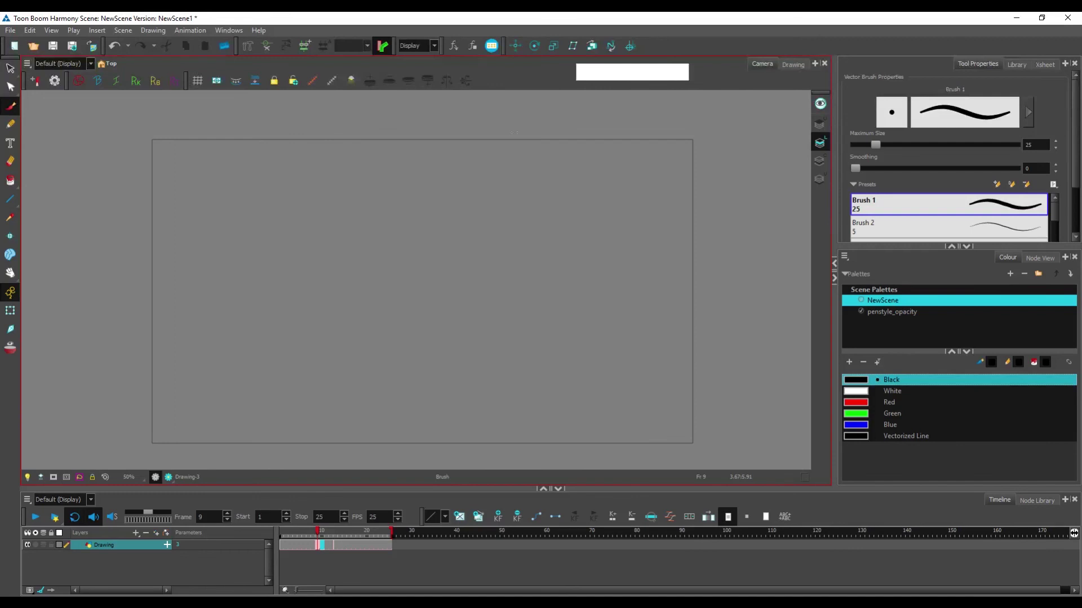
Step: Turn on onion skin and extend its range so the round and squashed balls are included around frame 9
{"action": "left_click", "coordinate": [531, 80]}
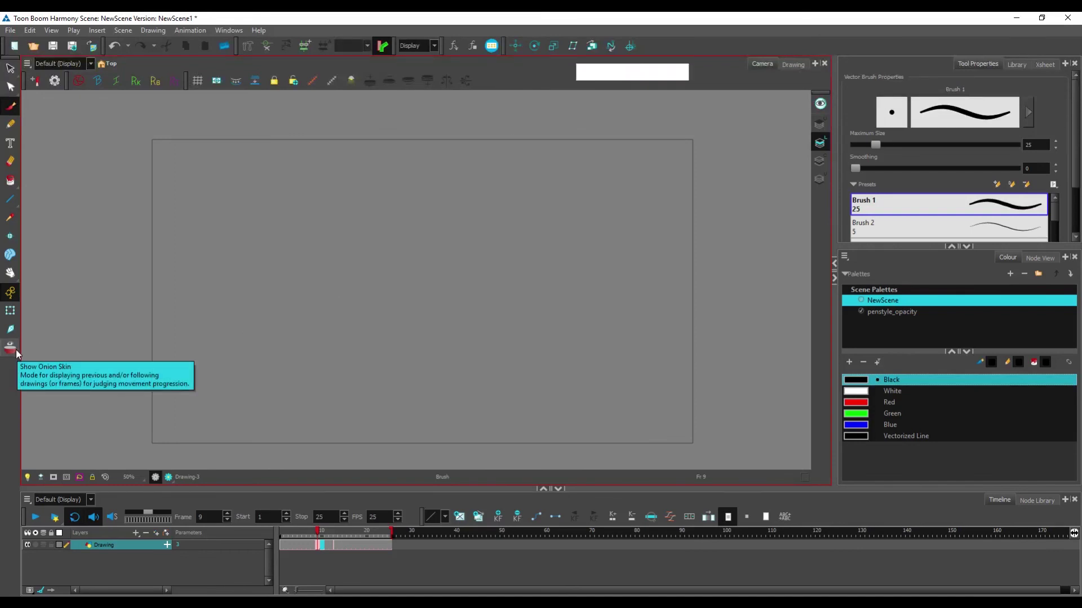
{"action": "left_click", "coordinate": [83, 543]}
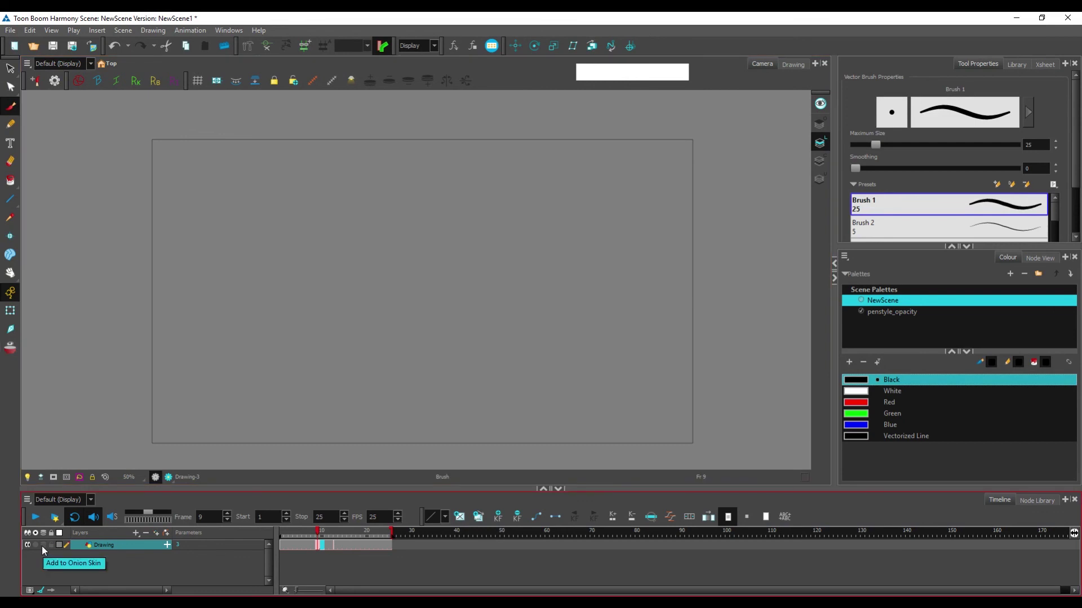
{"action": "left_click", "coordinate": [320, 546]}
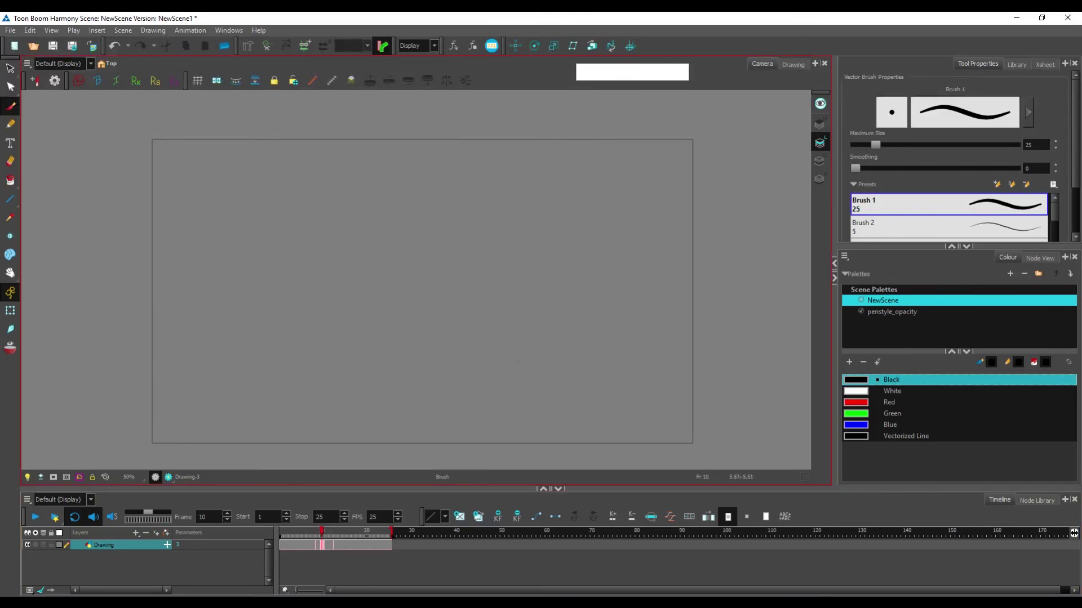
{"action": "key", "text": "alt"}
{"action": "key", "text": "alt+o"}
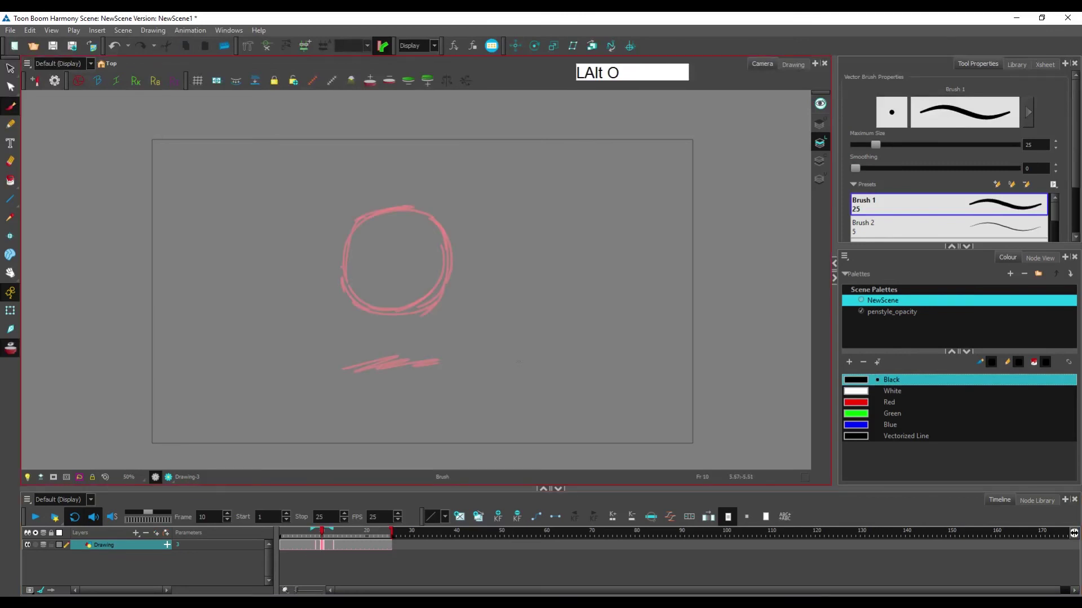
{"action": "mouse_move", "coordinate": [331, 529]}
{"action": "left_mouse_down"}
{"action": "mouse_move", "coordinate": [341, 534]}
{"action": "mouse_move", "coordinate": [309, 535]}
{"action": "left_mouse_up"}
{"action": "left_click", "coordinate": [313, 535]}
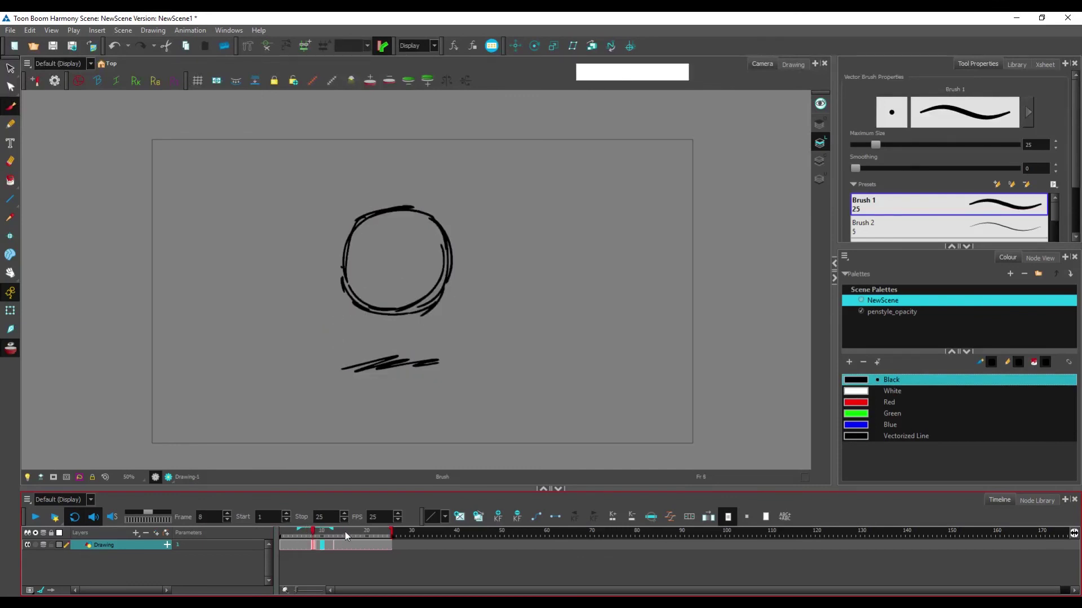
{"action": "left_click", "coordinate": [316, 535]}
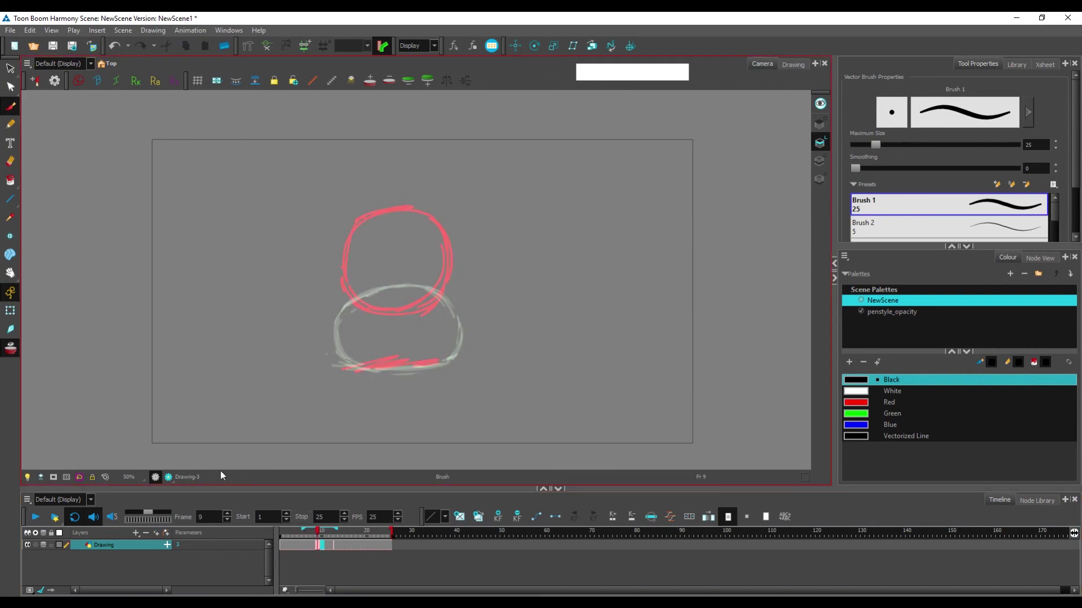
{"action": "left_click_drag", "start_coordinate": [318, 537], "coordinate": [313, 534]}
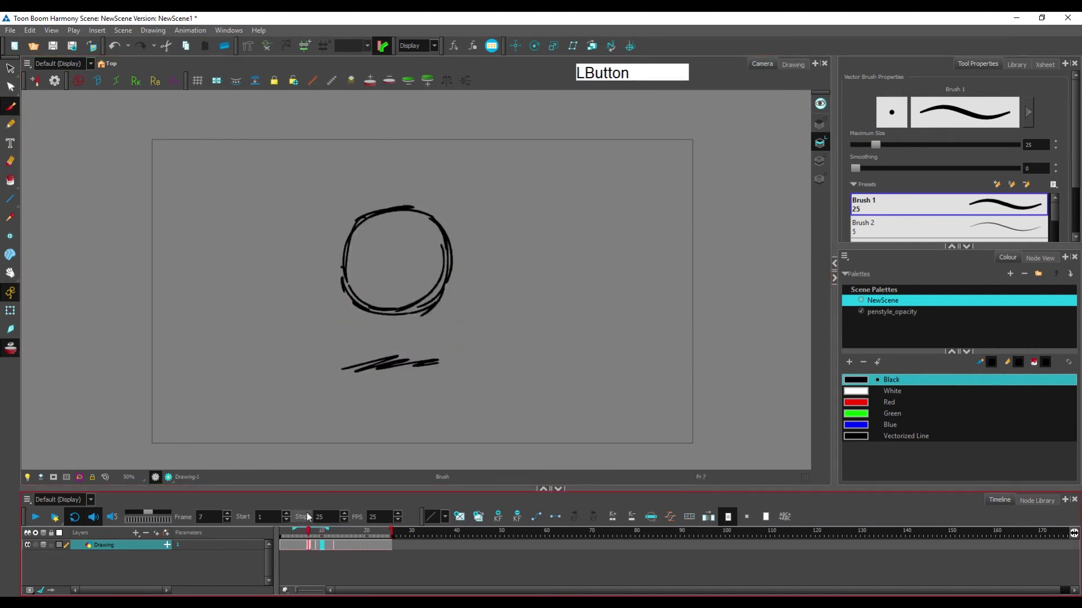
Step: Sketch an in-between ball outline at frame 9, slightly lower than the round ball and using both onion-skinned drawings as a guide
{"action": "key", "text": "g"}
{"action": "left_click_drag", "start_coordinate": [501, 314], "coordinate": [437, 246]}
{"action": "mouse_move", "coordinate": [338, 321]}
{"action": "left_mouse_down"}
{"action": "mouse_move", "coordinate": [424, 211]}
{"action": "mouse_move", "coordinate": [463, 225]}
{"action": "mouse_move", "coordinate": [473, 320]}
{"action": "left_mouse_up"}
{"action": "mouse_move", "coordinate": [348, 274]}
{"action": "left_mouse_down"}
{"action": "mouse_move", "coordinate": [361, 349]}
{"action": "mouse_move", "coordinate": [433, 358]}
{"action": "left_mouse_up"}
{"action": "left_click_drag", "start_coordinate": [471, 280], "coordinate": [442, 358]}
Step: Refine the top and sides of the in-between ball, alternating between erasing and brushing strokes
{"action": "key", "text": "e"}
{"action": "left_click_drag", "start_coordinate": [405, 229], "coordinate": [436, 213]}
{"action": "mouse_move", "coordinate": [363, 233]}
{"action": "left_mouse_down"}
{"action": "mouse_move", "coordinate": [435, 218]}
{"action": "mouse_move", "coordinate": [464, 241]}
{"action": "left_mouse_up"}
{"action": "mouse_move", "coordinate": [440, 226]}
{"action": "left_mouse_down"}
{"action": "mouse_move", "coordinate": [474, 280]}
{"action": "mouse_move", "coordinate": [466, 236]}
{"action": "mouse_move", "coordinate": [475, 320]}
{"action": "left_mouse_up"}
{"action": "key", "text": "e"}
{"action": "left_click_drag", "start_coordinate": [470, 281], "coordinate": [449, 351]}
{"action": "left_click_drag", "start_coordinate": [348, 273], "coordinate": [355, 344]}
{"action": "mouse_move", "coordinate": [343, 274]}
{"action": "left_mouse_down"}
{"action": "mouse_move", "coordinate": [360, 345]}
{"action": "mouse_move", "coordinate": [432, 366]}
{"action": "left_mouse_up"}
{"action": "mouse_move", "coordinate": [473, 270]}
{"action": "left_mouse_down"}
{"action": "mouse_move", "coordinate": [451, 349]}
{"action": "mouse_move", "coordinate": [455, 332]}
{"action": "left_mouse_up"}
{"action": "key", "text": "e"}
Step: Brush the ground shadow strokes beneath the in-between ball, following the previous drawing's shadow
{"action": "key", "text": "ctrl+alt+space"}
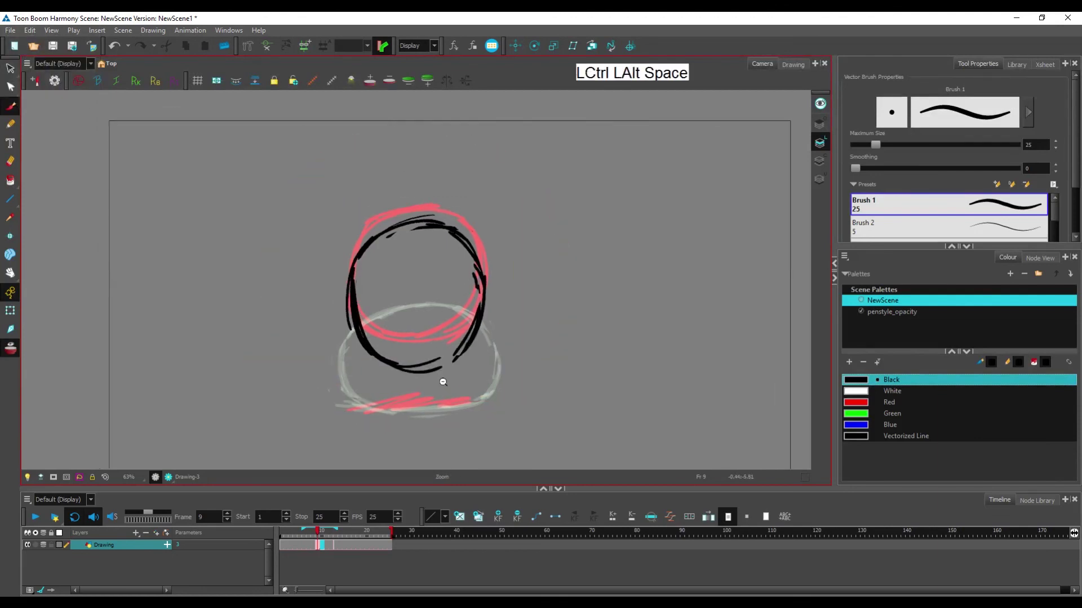
{"action": "scroll", "coordinate": [420, 380], "scroll_direction": "down", "scroll_amount": 2}
{"action": "left_click_drag", "start_coordinate": [372, 402], "coordinate": [450, 396]}
{"action": "key", "text": "space"}
{"action": "left_click_drag", "start_coordinate": [450, 397], "coordinate": [466, 395]}
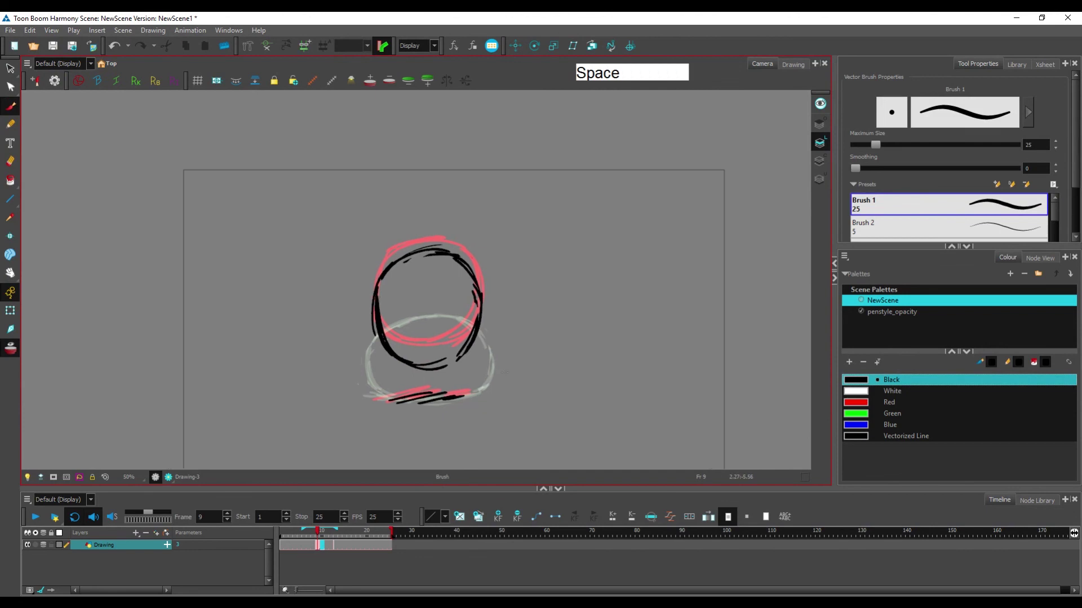
{"action": "left_click_drag", "start_coordinate": [378, 399], "coordinate": [432, 387]}
{"action": "mouse_move", "coordinate": [413, 398]}
{"action": "left_mouse_down"}
{"action": "mouse_move", "coordinate": [468, 388]}
{"action": "mouse_move", "coordinate": [423, 378]}
{"action": "left_mouse_up"}
{"action": "key", "text": "space"}
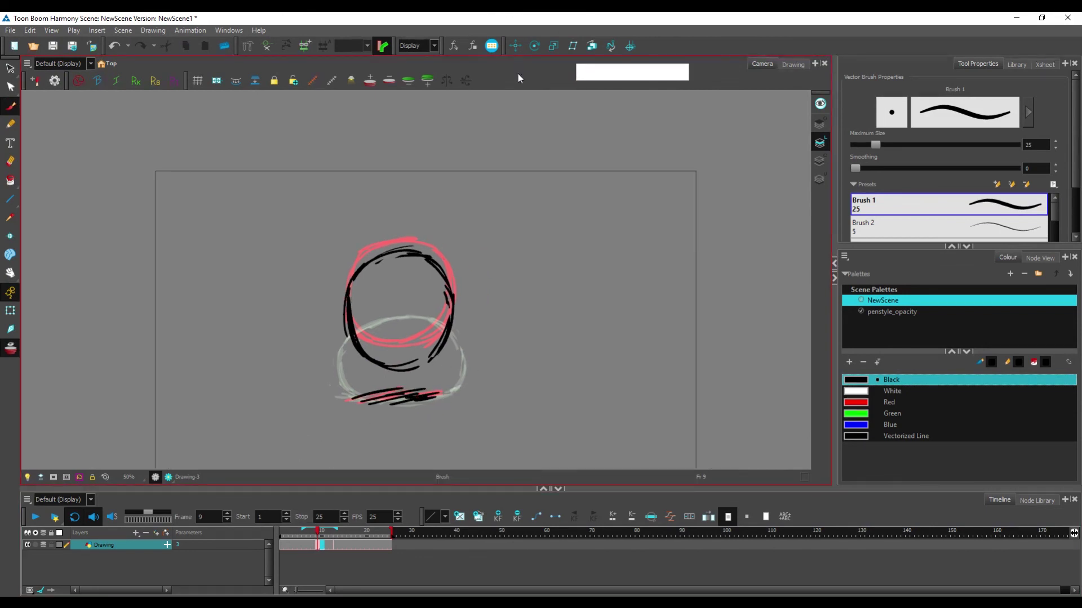
Step: Turn off onion skin and play the ball animation with the new in-between
{"action": "left_click", "coordinate": [465, 399]}
{"action": "key", "text": "alt"}
{"action": "left_click", "coordinate": [685, 85]}
{"action": "key", "text": "alt+o"}
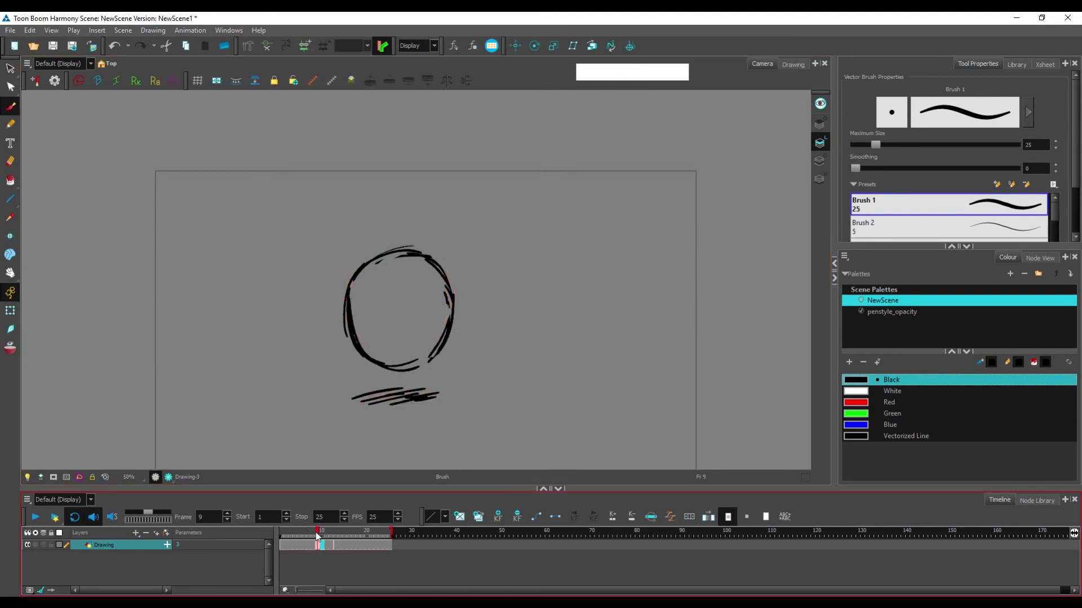
{"action": "key", "text": "KP_Enter"}
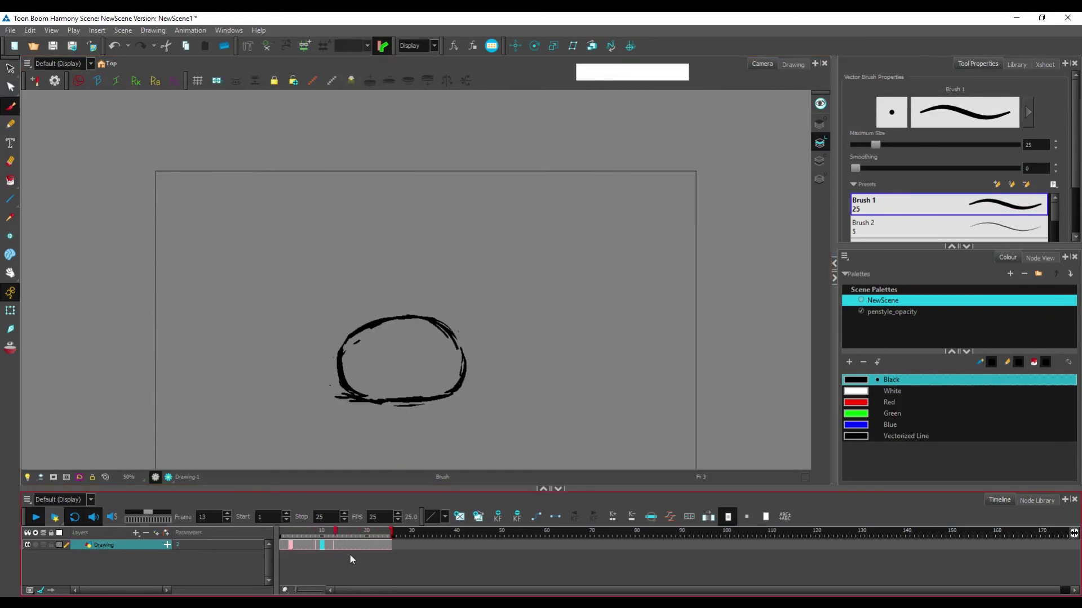
{"action": "key", "text": "Return"}
Step: Scrub the timeline between frames 8 and 19 to examine where each ball drawing is exposed
{"action": "mouse_move", "coordinate": [328, 532]}
{"action": "left_mouse_down"}
{"action": "mouse_move", "coordinate": [304, 532]}
{"action": "mouse_move", "coordinate": [328, 528]}
{"action": "mouse_move", "coordinate": [330, 508]}
{"action": "left_mouse_up"}
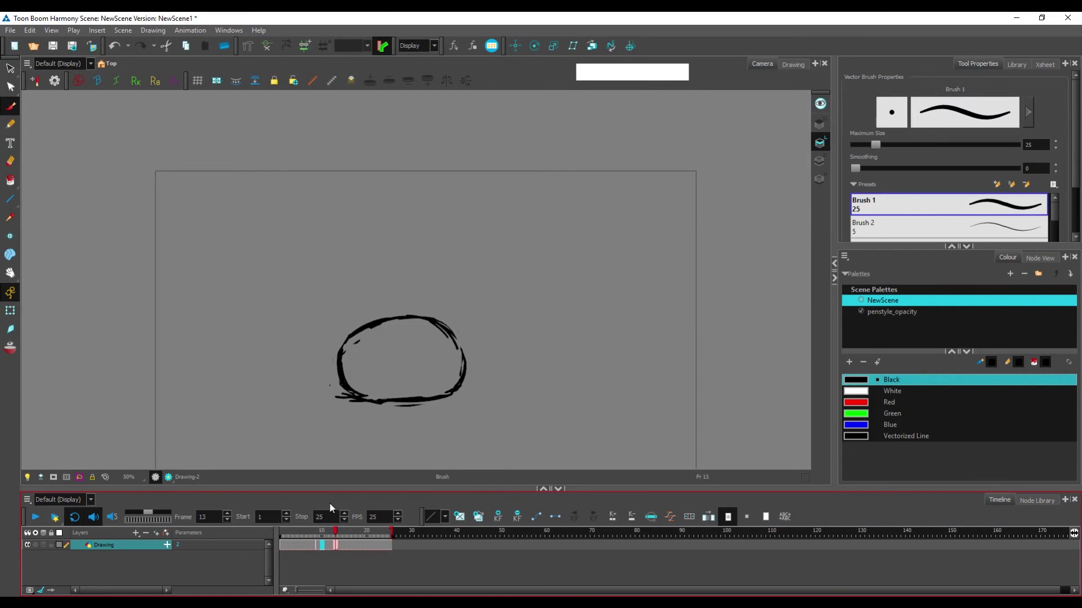
{"action": "left_click_drag", "start_coordinate": [336, 531], "coordinate": [312, 531]}
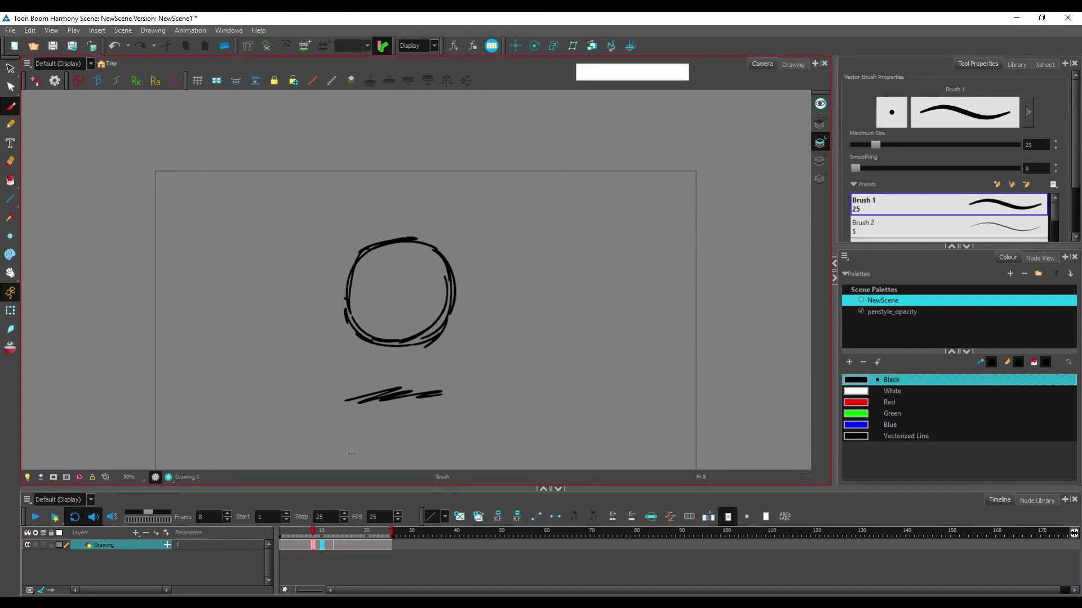
{"action": "left_click_drag", "start_coordinate": [329, 531], "coordinate": [342, 534]}
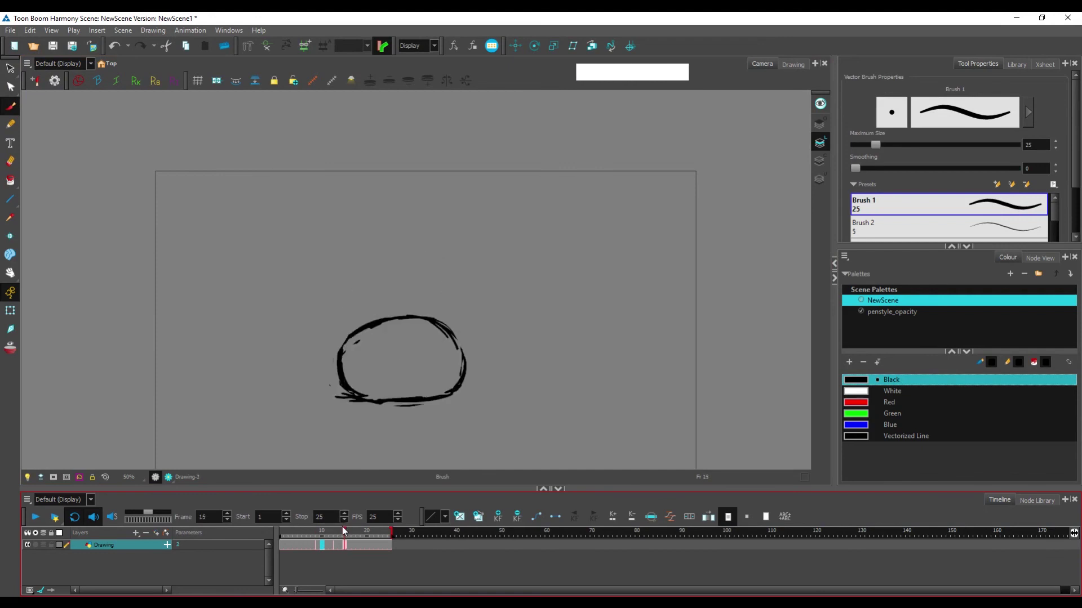
{"action": "left_click", "coordinate": [352, 544]}
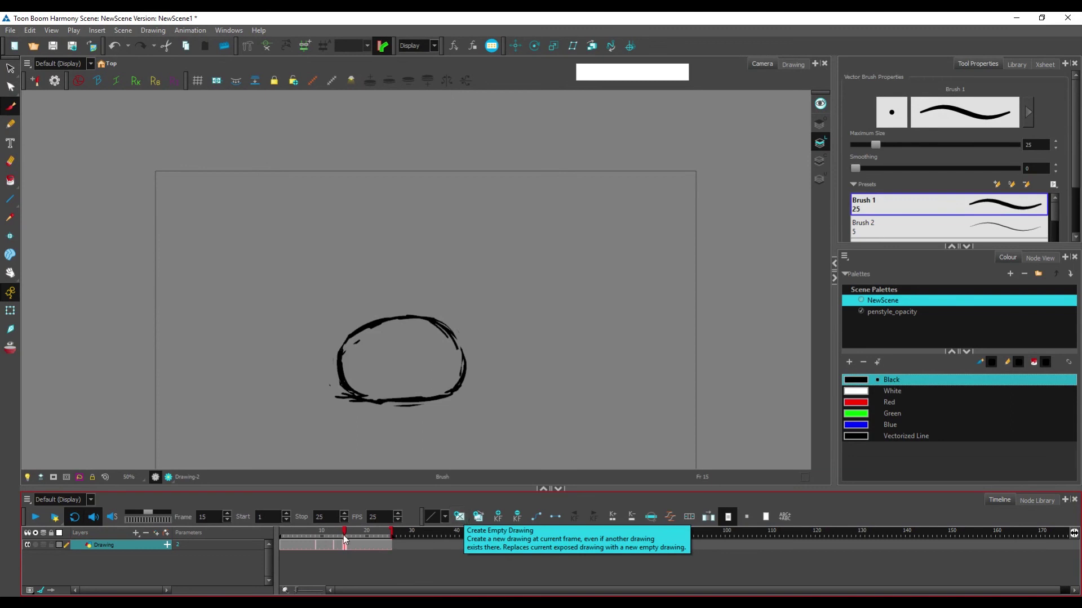
{"action": "left_click", "coordinate": [463, 517]}
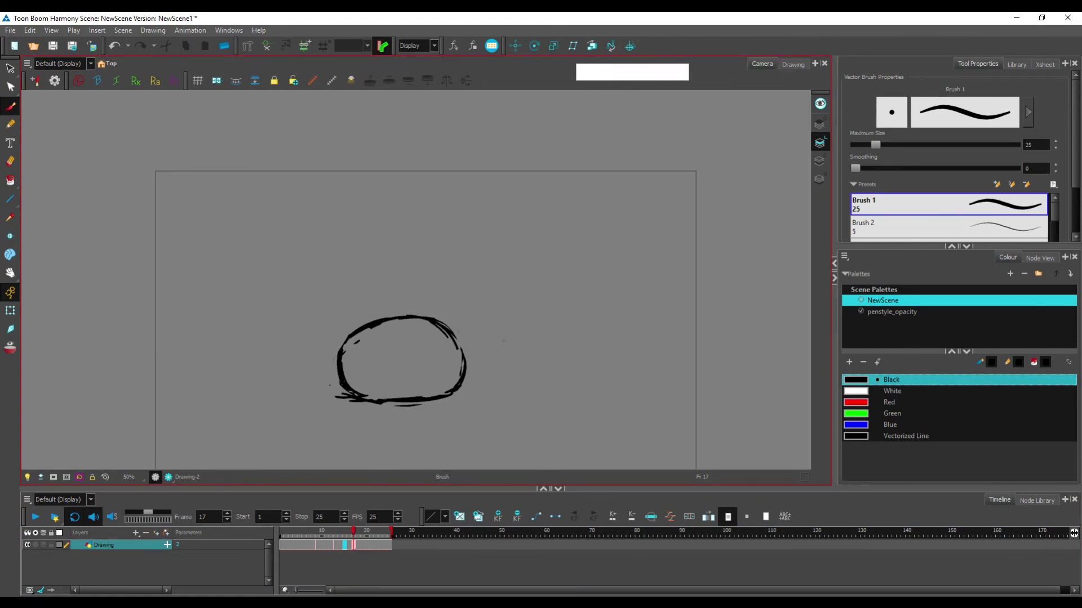
{"action": "left_click", "coordinate": [295, 545]}
{"action": "left_click_drag", "start_coordinate": [295, 545], "coordinate": [362, 544]}
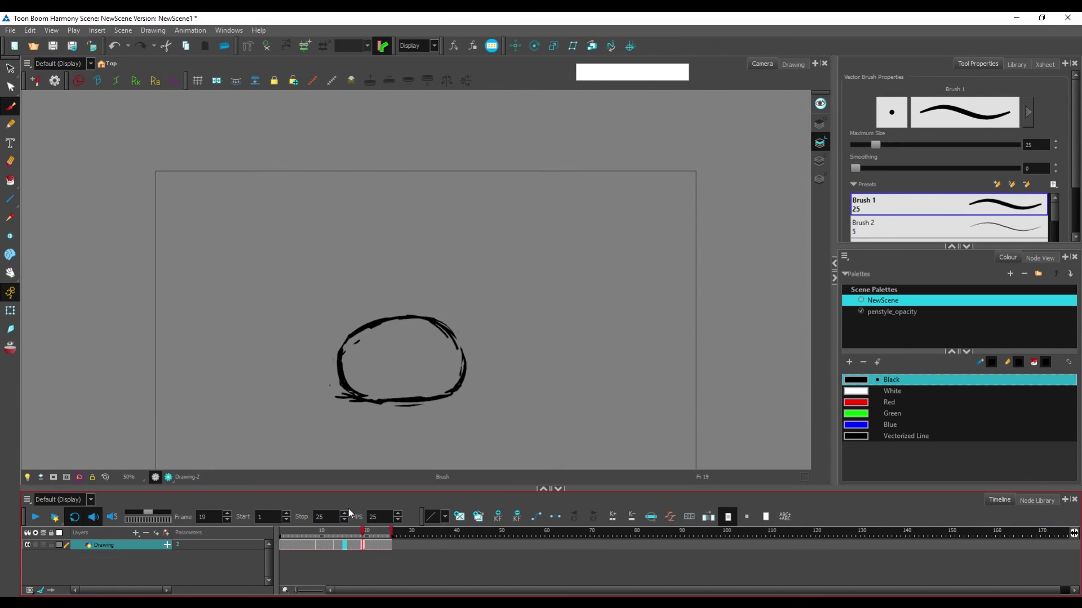
Step: Delete all drawing exposures on the Drawing layer from frame 1 to frame 25
{"action": "left_click", "coordinate": [354, 541]}
{"action": "left_click", "coordinate": [285, 543]}
{"action": "left_click", "coordinate": [390, 546], "text": "shift"}
{"action": "key", "text": "Delete"}
Step: Sketch the striding legs and feet of a walking stick figure at frame 1
{"action": "left_click", "coordinate": [283, 553]}
{"action": "left_click", "coordinate": [428, 395]}
{"action": "key", "text": "space"}
{"action": "left_click_drag", "start_coordinate": [428, 395], "coordinate": [394, 354]}
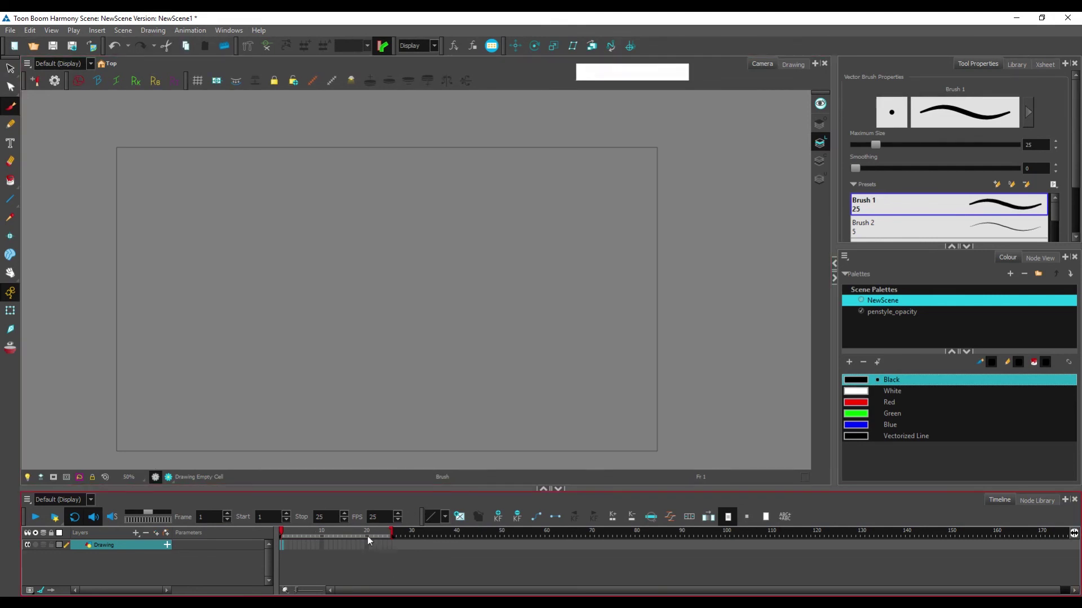
{"action": "left_click", "coordinate": [423, 336]}
{"action": "key", "text": "ctrl+space"}
{"action": "left_click", "coordinate": [412, 329]}
{"action": "left_click", "coordinate": [417, 333], "text": "alt"}
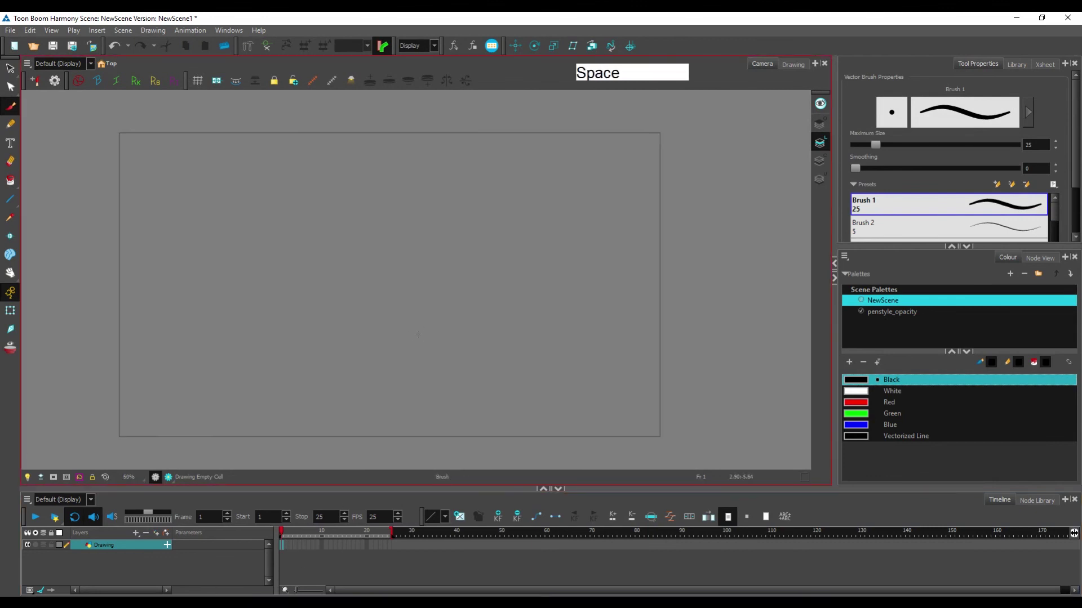
{"action": "left_click_drag", "start_coordinate": [357, 277], "coordinate": [314, 356]}
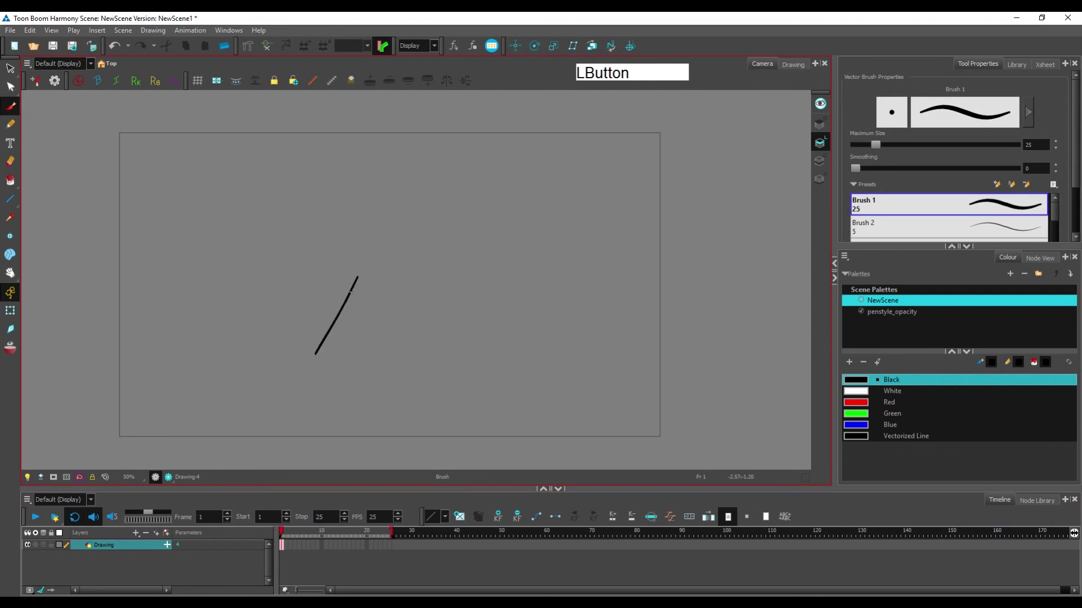
{"action": "mouse_move", "coordinate": [361, 298]}
{"action": "left_mouse_down"}
{"action": "mouse_move", "coordinate": [317, 357]}
{"action": "mouse_move", "coordinate": [335, 372]}
{"action": "left_mouse_up"}
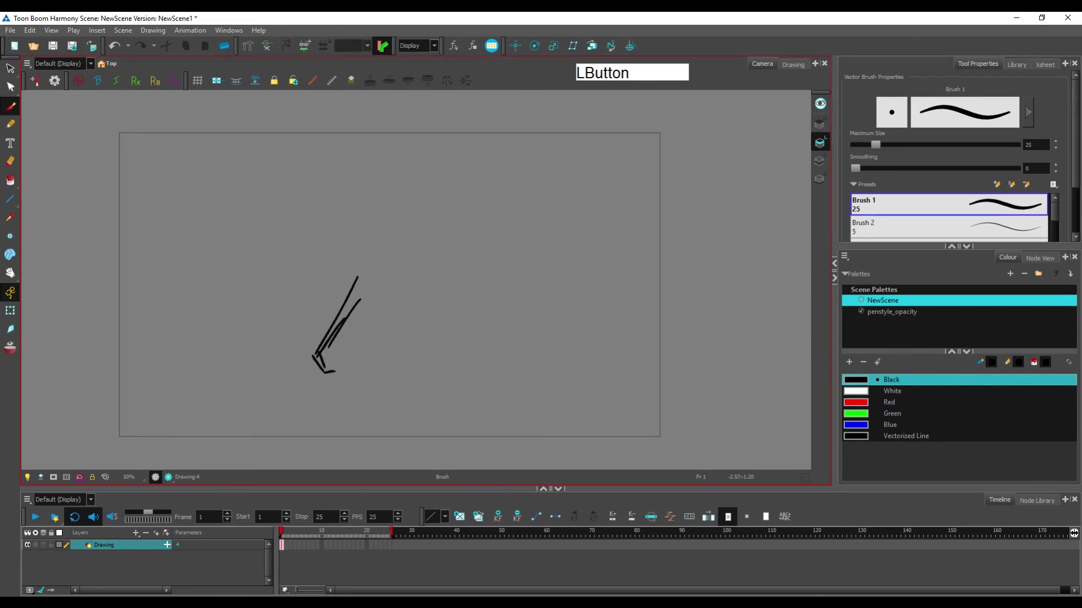
{"action": "left_click_drag", "start_coordinate": [359, 309], "coordinate": [396, 375]}
{"action": "key", "text": "ctrl+z"}
{"action": "mouse_move", "coordinate": [369, 295]}
{"action": "left_mouse_down"}
{"action": "mouse_move", "coordinate": [409, 372]}
{"action": "mouse_move", "coordinate": [403, 361]}
{"action": "mouse_move", "coordinate": [422, 356]}
{"action": "mouse_move", "coordinate": [374, 348]}
{"action": "left_mouse_up"}
Step: Draw the walking figure's torso and a small oval head above the legs
{"action": "key", "text": "space"}
{"action": "mouse_move", "coordinate": [342, 307]}
{"action": "left_mouse_down"}
{"action": "mouse_move", "coordinate": [350, 276]}
{"action": "mouse_move", "coordinate": [369, 284]}
{"action": "mouse_move", "coordinate": [372, 299]}
{"action": "left_mouse_up"}
{"action": "left_click_drag", "start_coordinate": [360, 225], "coordinate": [359, 227]}
{"action": "key", "text": "space"}
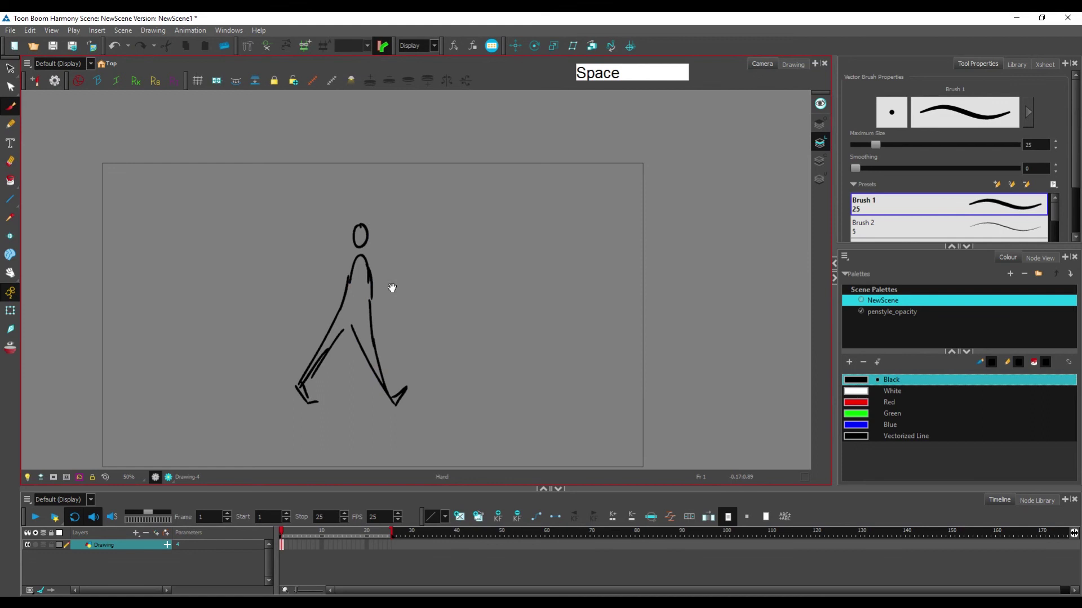
Step: Thicken the front leg's inner line and rework the back leg's thigh, undoing the unwanted strokes
{"action": "left_click_drag", "start_coordinate": [391, 289], "coordinate": [363, 231]}
{"action": "left_click_drag", "start_coordinate": [322, 310], "coordinate": [353, 369]}
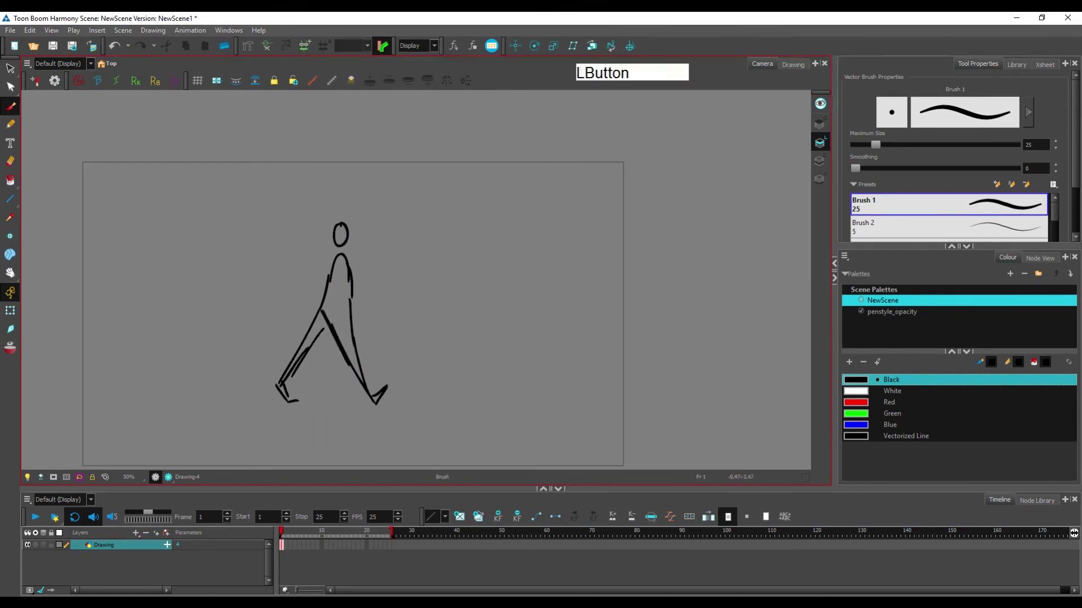
{"action": "left_click_drag", "start_coordinate": [313, 340], "coordinate": [287, 370]}
{"action": "left_click_drag", "start_coordinate": [320, 312], "coordinate": [299, 365]}
{"action": "key", "text": "ctrl+z"}
{"action": "key", "text": "ctrl+z"}
{"action": "key", "text": "ctrl+z"}
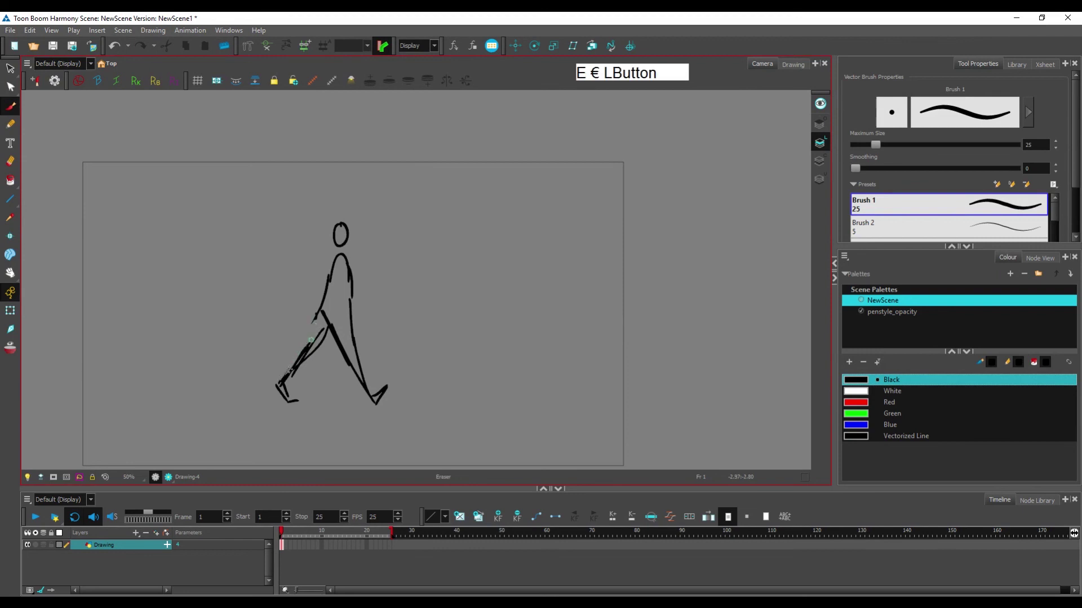
{"action": "left_click_drag", "start_coordinate": [323, 309], "coordinate": [284, 378]}
{"action": "key", "text": "ctrl+z"}
Step: Touch up the back leg's inner line and add the walking figure's arms
{"action": "mouse_move", "coordinate": [327, 338]}
{"action": "left_mouse_down"}
{"action": "mouse_move", "coordinate": [281, 382]}
{"action": "mouse_move", "coordinate": [319, 347]}
{"action": "left_mouse_up"}
{"action": "mouse_move", "coordinate": [338, 285]}
{"action": "left_mouse_down"}
{"action": "mouse_move", "coordinate": [327, 319]}
{"action": "mouse_move", "coordinate": [351, 356]}
{"action": "left_mouse_up"}
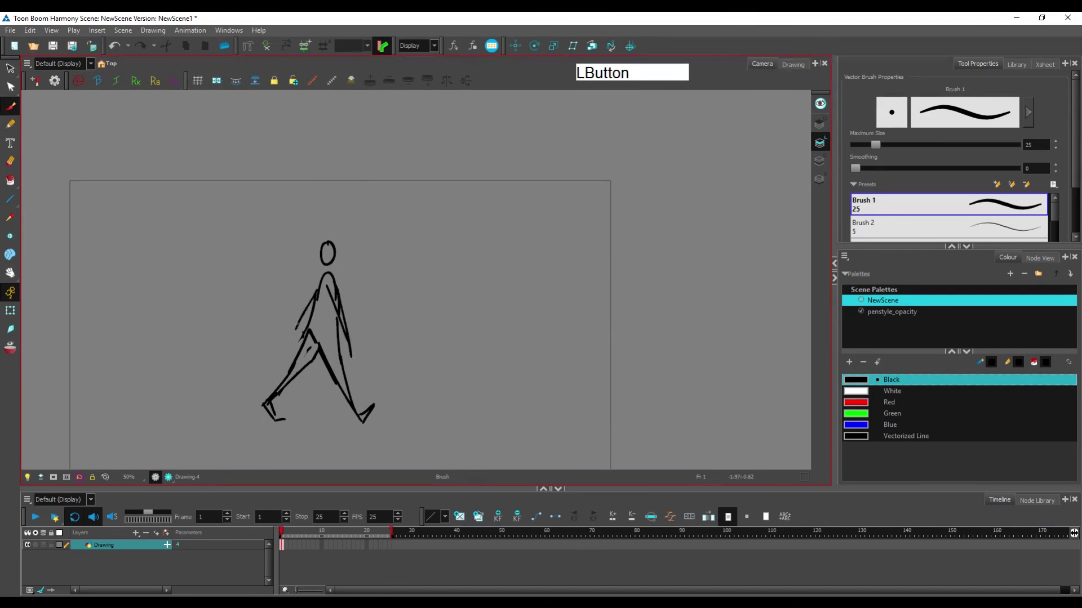
Step: Clean up the tip of the walking figure's back foot at frame 1
{"action": "left_click_drag", "start_coordinate": [345, 306], "coordinate": [341, 270]}
{"action": "key", "text": "e"}
{"action": "left_click", "coordinate": [274, 387]}
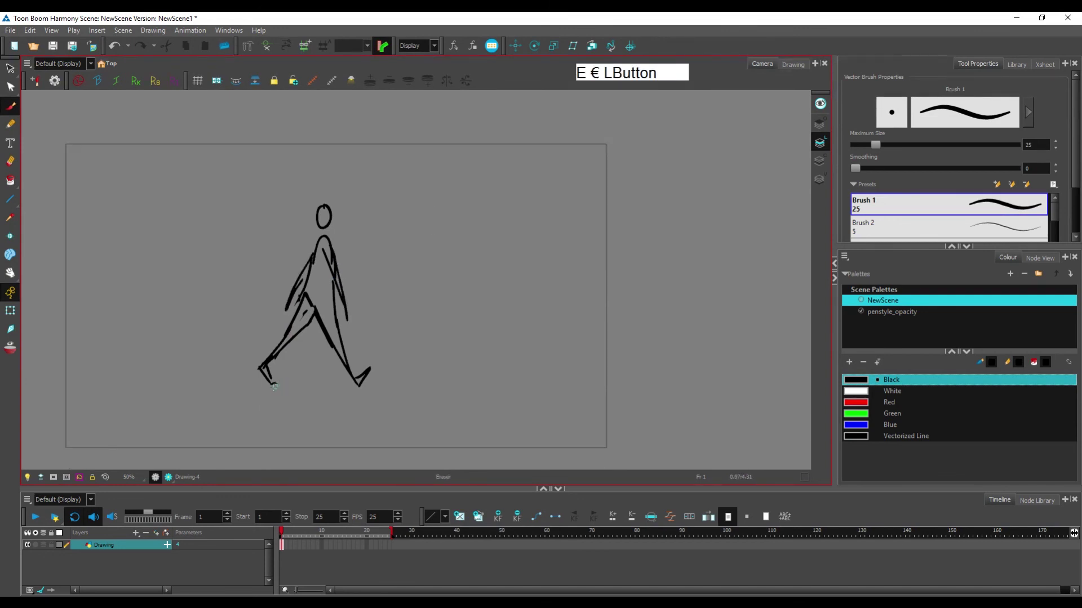
{"action": "left_click_drag", "start_coordinate": [368, 375], "coordinate": [376, 376]}
{"action": "left_click_drag", "start_coordinate": [295, 532], "coordinate": [272, 538]}
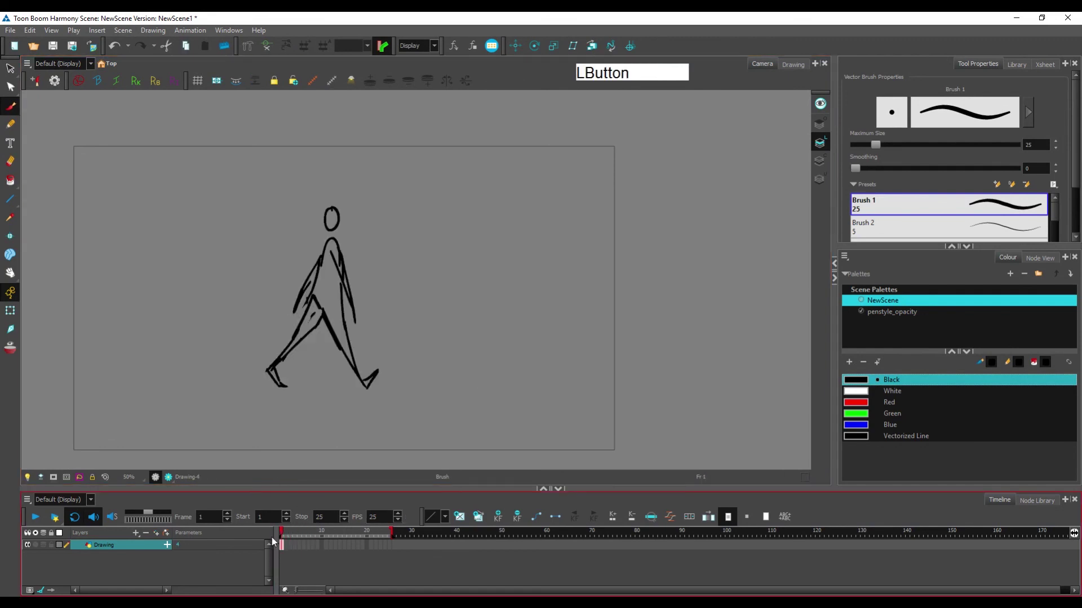
Step: Set the scene's stop frame to 24 and extend the walking figure's exposure through frame 24
{"action": "left_click", "coordinate": [389, 546]}
{"action": "left_click_drag", "start_coordinate": [341, 533], "coordinate": [329, 548]}
{"action": "key", "text": "comma"}
{"action": "key", "text": "comma"}
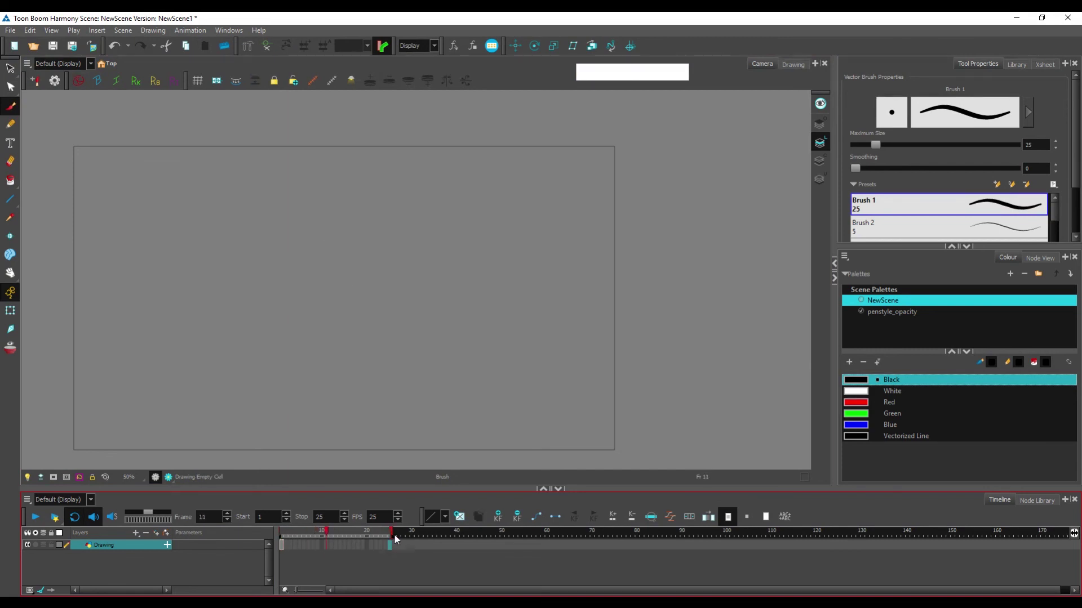
{"action": "left_click", "coordinate": [393, 538]}
{"action": "key", "text": "Return"}
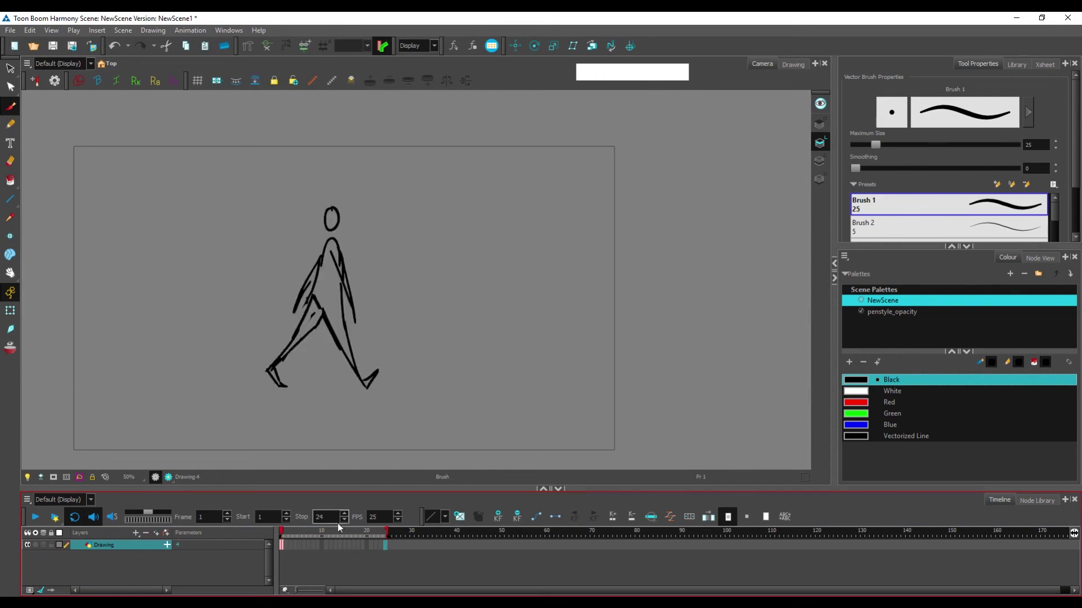
{"action": "left_click_drag", "start_coordinate": [329, 531], "coordinate": [385, 548]}
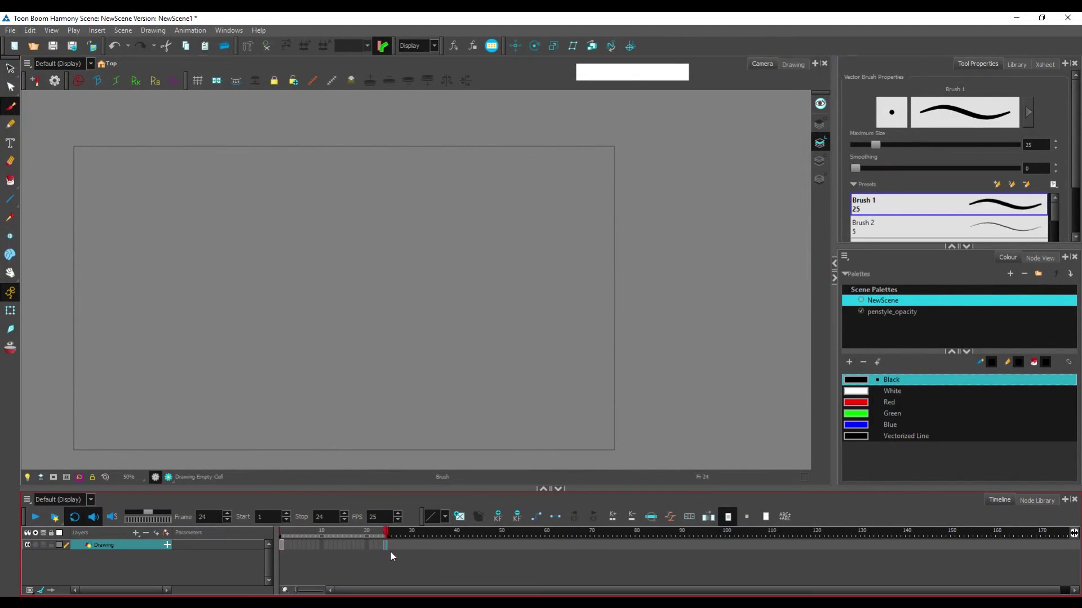
{"action": "key", "text": "F5"}
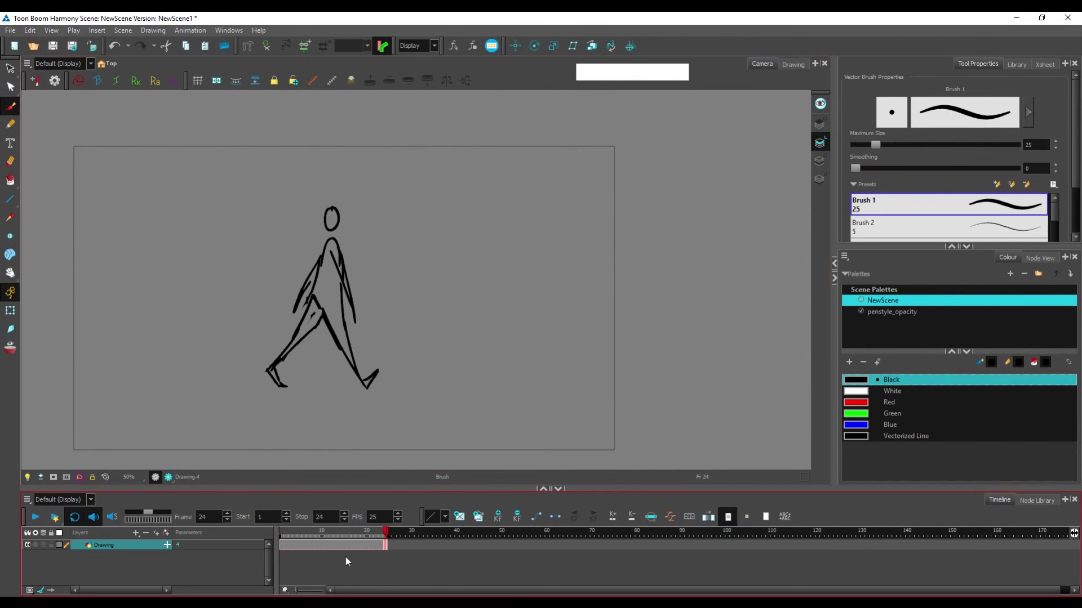
Step: Select the whole walking figure at frame 13 and copy it
{"action": "left_click_drag", "start_coordinate": [330, 533], "coordinate": [334, 543]}
{"action": "left_click", "coordinate": [332, 545]}
{"action": "key", "text": "space"}
{"action": "left_click_drag", "start_coordinate": [391, 387], "coordinate": [427, 424]}
{"action": "scroll", "coordinate": [419, 384], "scroll_direction": "up", "scroll_amount": 1}
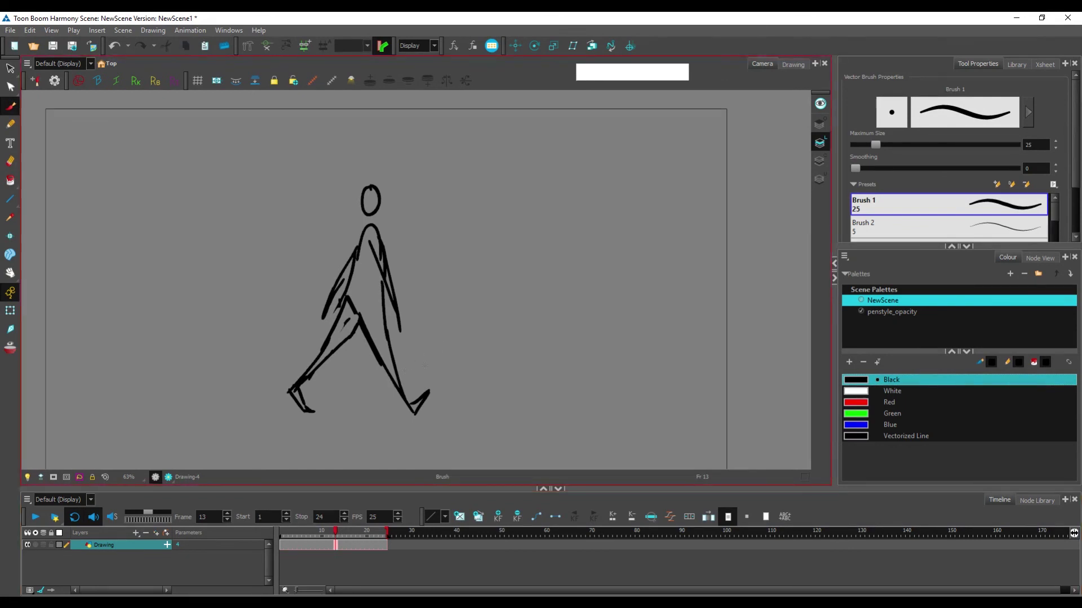
{"action": "mouse_move", "coordinate": [448, 164]}
{"action": "left_mouse_down"}
{"action": "mouse_move", "coordinate": [222, 360]}
{"action": "mouse_move", "coordinate": [246, 525]}
{"action": "left_mouse_up"}
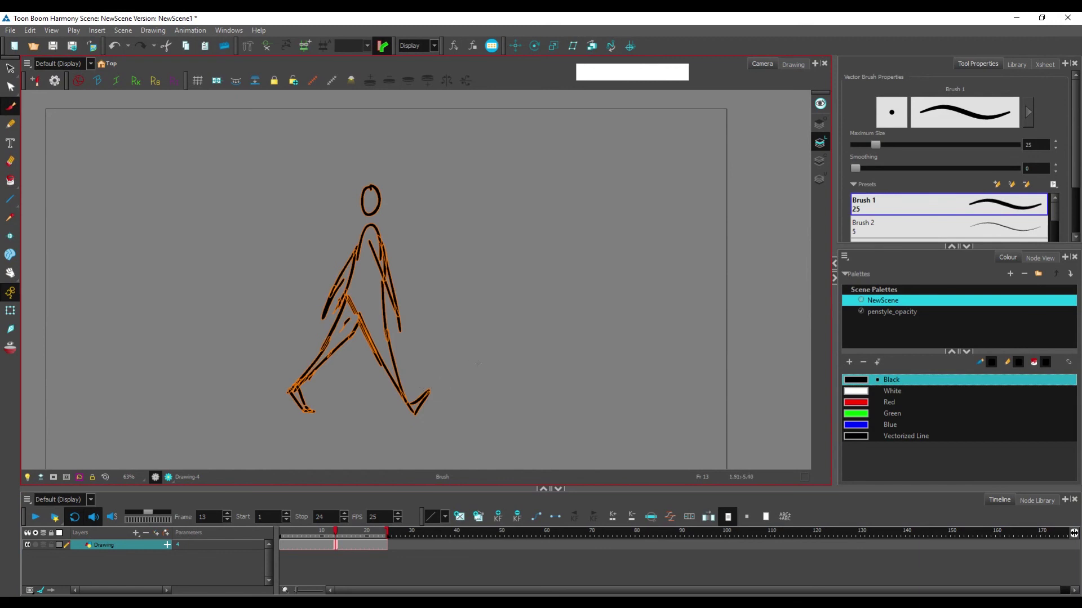
{"action": "left_click_drag", "start_coordinate": [487, 377], "coordinate": [485, 364]}
{"action": "mouse_move", "coordinate": [331, 450]}
{"action": "left_mouse_down"}
{"action": "mouse_move", "coordinate": [397, 425]}
{"action": "mouse_move", "coordinate": [302, 161]}
{"action": "left_mouse_up"}
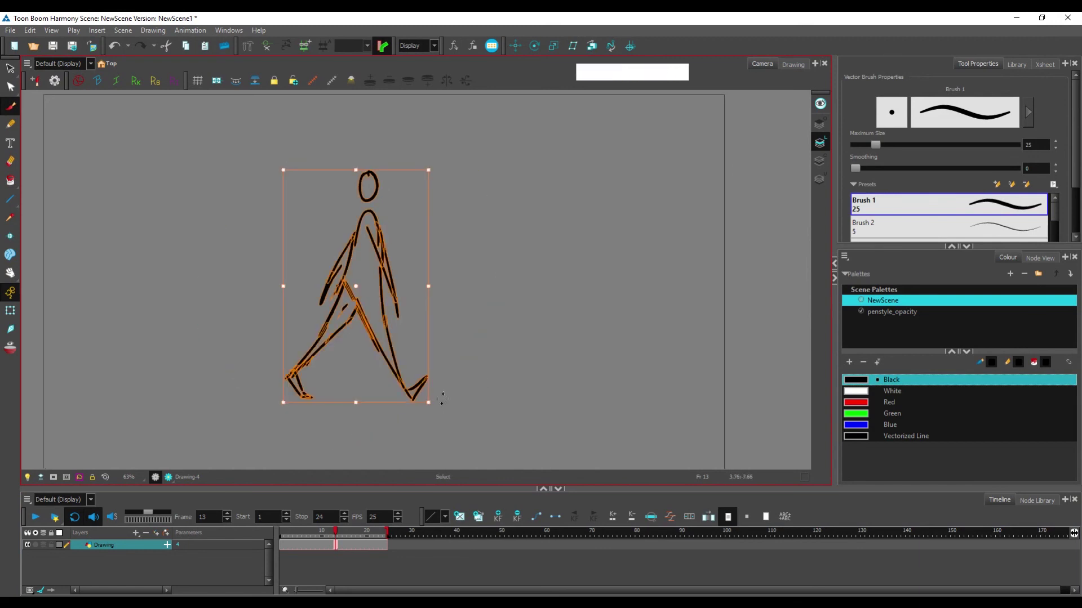
{"action": "key", "text": "ctrl+c"}
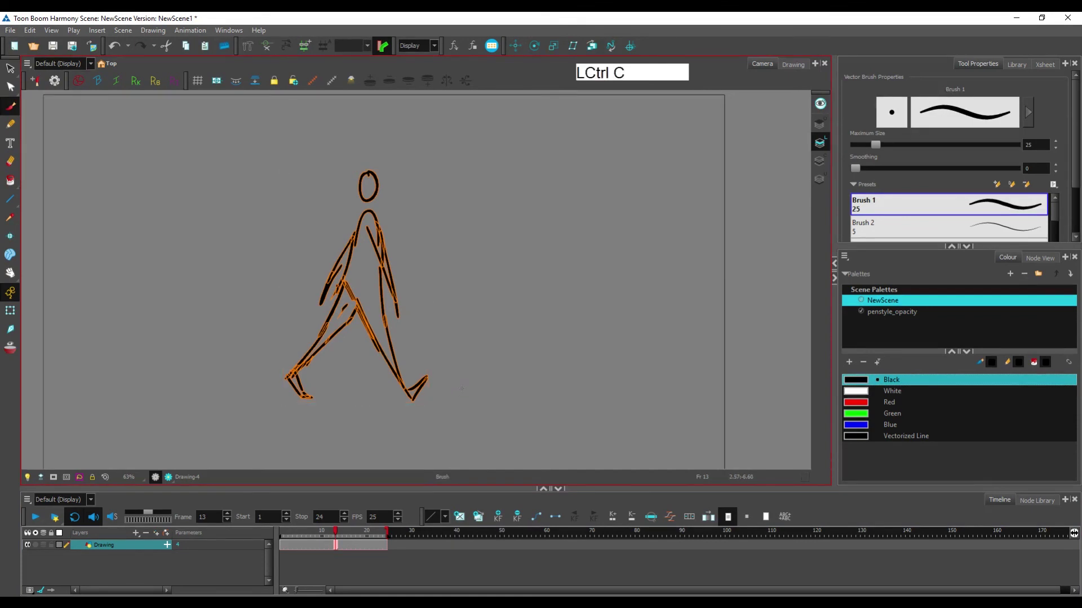
Step: Create a new drawing at frame 13 and paste the copied figure into it
{"action": "left_click", "coordinate": [337, 546]}
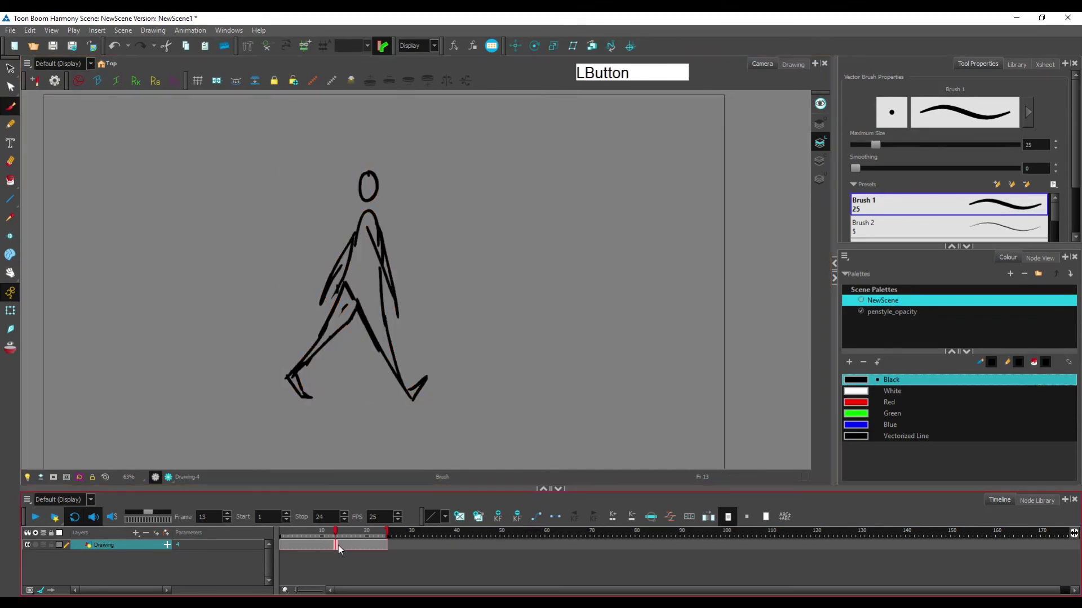
{"action": "key", "text": "alt+shift+r"}
{"action": "left_click", "coordinate": [509, 92]}
{"action": "key", "text": "ctrl+v"}
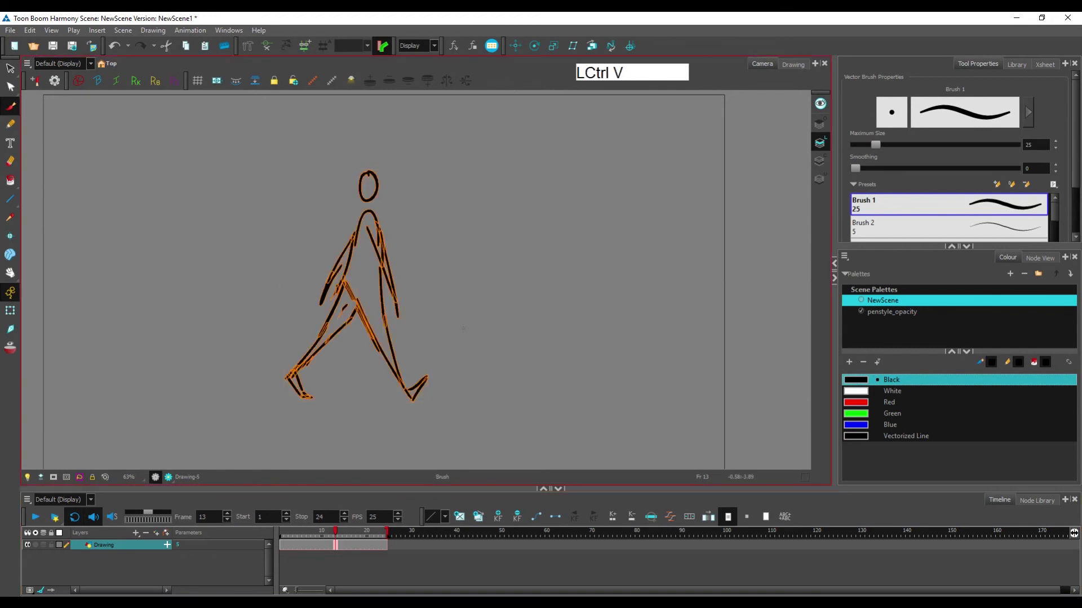
Step: Rework the thigh and leg lines of the pasted figure at frame 13 to swap which leg overlaps
{"action": "key", "text": "g"}
{"action": "key", "text": "g"}
{"action": "key", "text": "e"}
{"action": "mouse_move", "coordinate": [353, 297]}
{"action": "left_mouse_down"}
{"action": "mouse_move", "coordinate": [341, 283]}
{"action": "mouse_move", "coordinate": [332, 340]}
{"action": "mouse_move", "coordinate": [401, 365]}
{"action": "mouse_move", "coordinate": [407, 382]}
{"action": "left_mouse_up"}
{"action": "key", "text": "g"}
{"action": "key", "text": "e"}
Step: Erase and redraw the pasted figure's arms at frame 13 so the opposite arm passes in front
{"action": "left_click_drag", "start_coordinate": [369, 224], "coordinate": [394, 307]}
{"action": "mouse_move", "coordinate": [384, 259]}
{"action": "left_mouse_down"}
{"action": "mouse_move", "coordinate": [324, 304]}
{"action": "mouse_move", "coordinate": [360, 231]}
{"action": "mouse_move", "coordinate": [400, 304]}
{"action": "mouse_move", "coordinate": [378, 259]}
{"action": "mouse_move", "coordinate": [340, 270]}
{"action": "mouse_move", "coordinate": [350, 250]}
{"action": "mouse_move", "coordinate": [324, 287]}
{"action": "left_mouse_up"}
{"action": "key", "text": "e"}
{"action": "key", "text": "e"}
{"action": "mouse_move", "coordinate": [362, 234]}
{"action": "left_mouse_down"}
{"action": "mouse_move", "coordinate": [328, 285]}
{"action": "mouse_move", "coordinate": [369, 243]}
{"action": "left_mouse_up"}
{"action": "key", "text": "f"}
{"action": "key", "text": "g"}
{"action": "key", "text": "f"}
{"action": "key", "text": "g"}
{"action": "key", "text": "alt+space"}
{"action": "left_click_drag", "start_coordinate": [407, 374], "coordinate": [410, 402]}
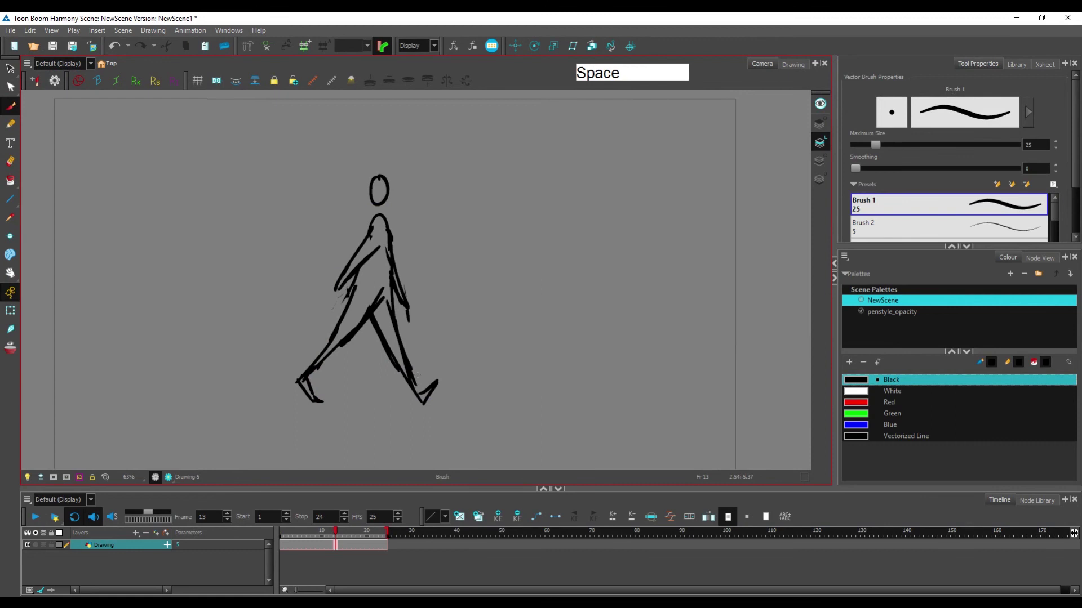
Step: Undo the arm and leg changes and the pasted drawing at frame 13
{"action": "key", "text": "ctrl+z"}
{"action": "key", "text": "ctrl+z"}
{"action": "key", "text": "ctrl+z"}
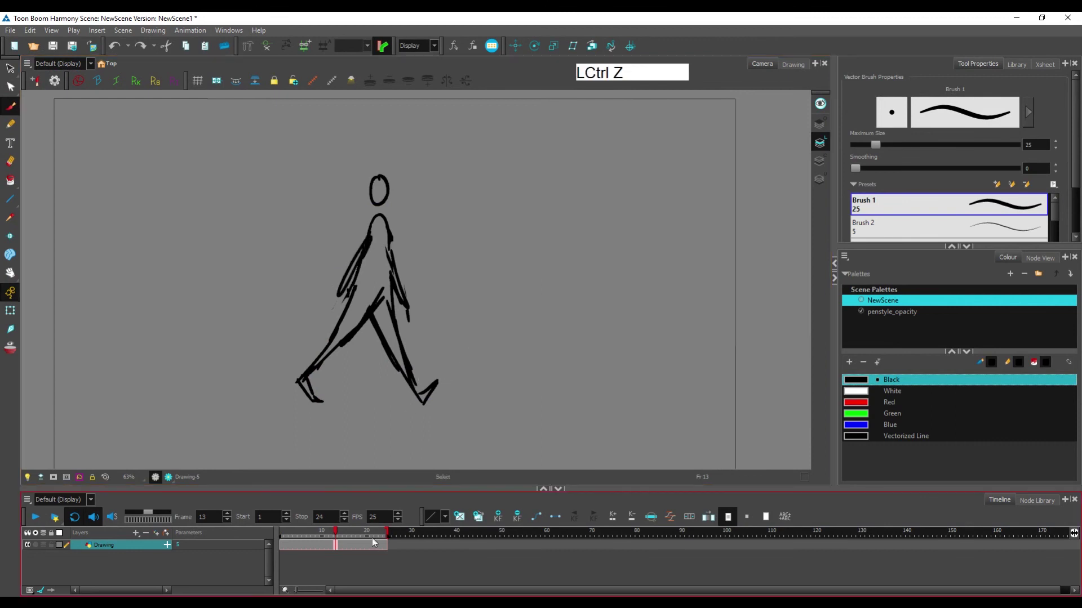
{"action": "left_click", "coordinate": [313, 545]}
{"action": "key", "text": "ctrl+z"}
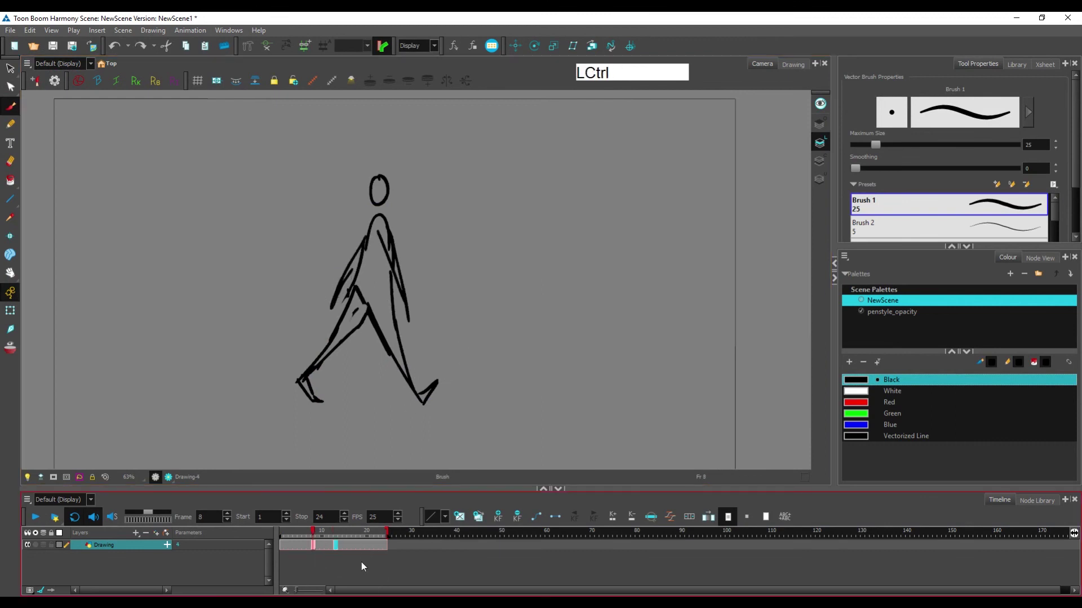
{"action": "left_click", "coordinate": [339, 546]}
{"action": "key", "text": "ctrl+z"}
{"action": "key", "text": "ctrl+z"}
{"action": "key", "text": "ctrl+z"}
{"action": "key", "text": "ctrl+z"}
{"action": "key", "text": "ctrl+z"}
{"action": "key", "text": "ctrl+z"}
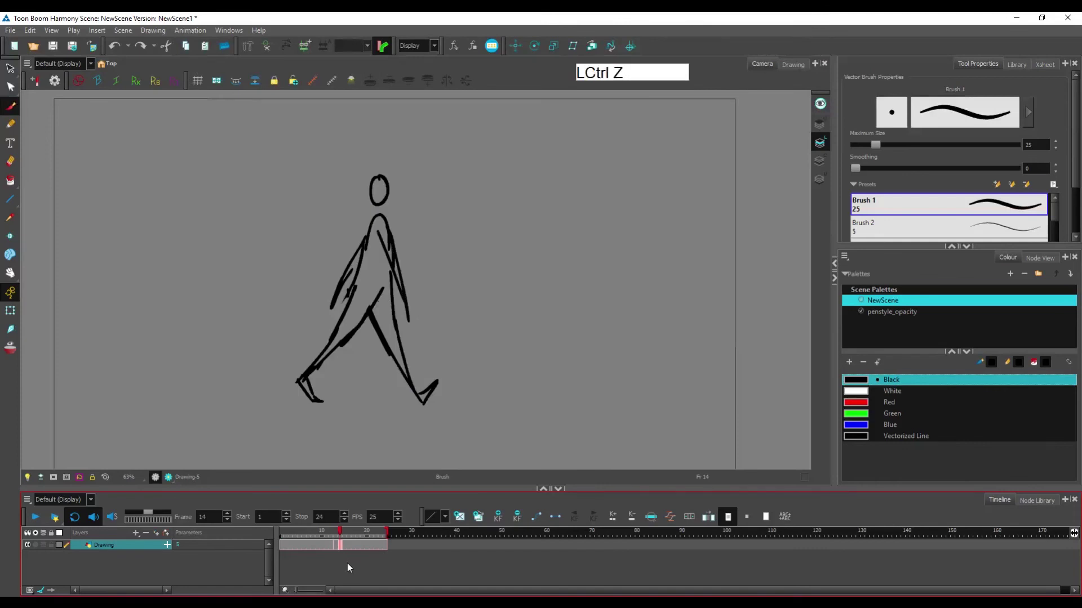
{"action": "left_click", "coordinate": [340, 544]}
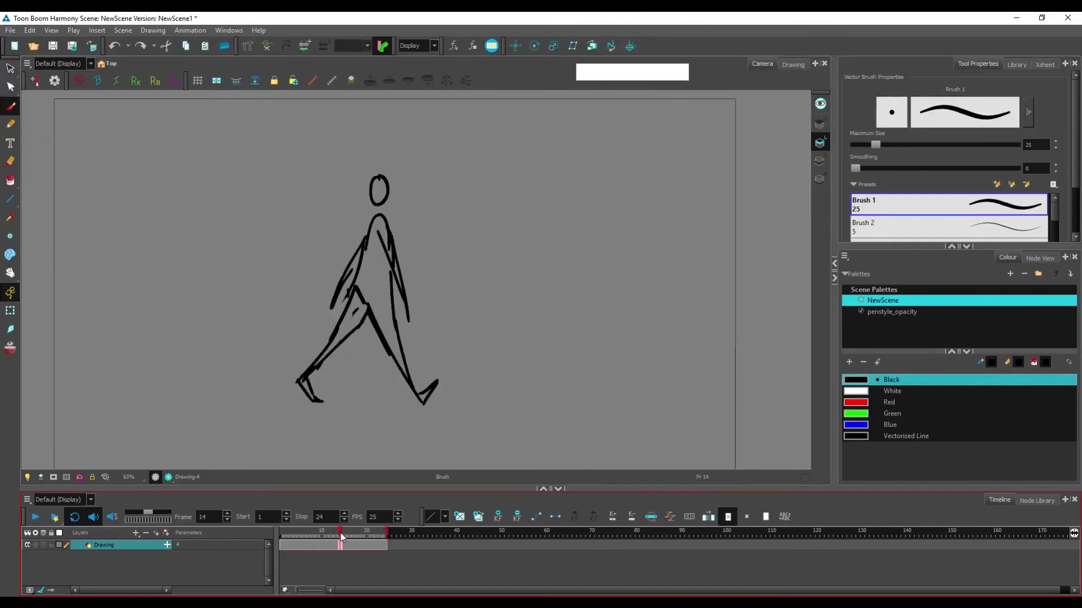
Step: Duplicate the walking figure's drawing at frame 13 so it can be edited independently
{"action": "left_click", "coordinate": [335, 529]}
{"action": "left_click", "coordinate": [334, 547]}
{"action": "left_click", "coordinate": [336, 547]}
{"action": "key", "text": "alt"}
{"action": "key", "text": "shift"}
{"action": "key", "text": "alt+shift+d"}
{"action": "left_click", "coordinate": [349, 535]}
{"action": "left_click", "coordinate": [354, 545]}
{"action": "left_click", "coordinate": [337, 545]}
{"action": "left_click", "coordinate": [337, 547]}
Step: Rework the thigh and leg lines at frame 13 so the opposite leg overlaps in front, checking against frame 1
{"action": "key", "text": "space"}
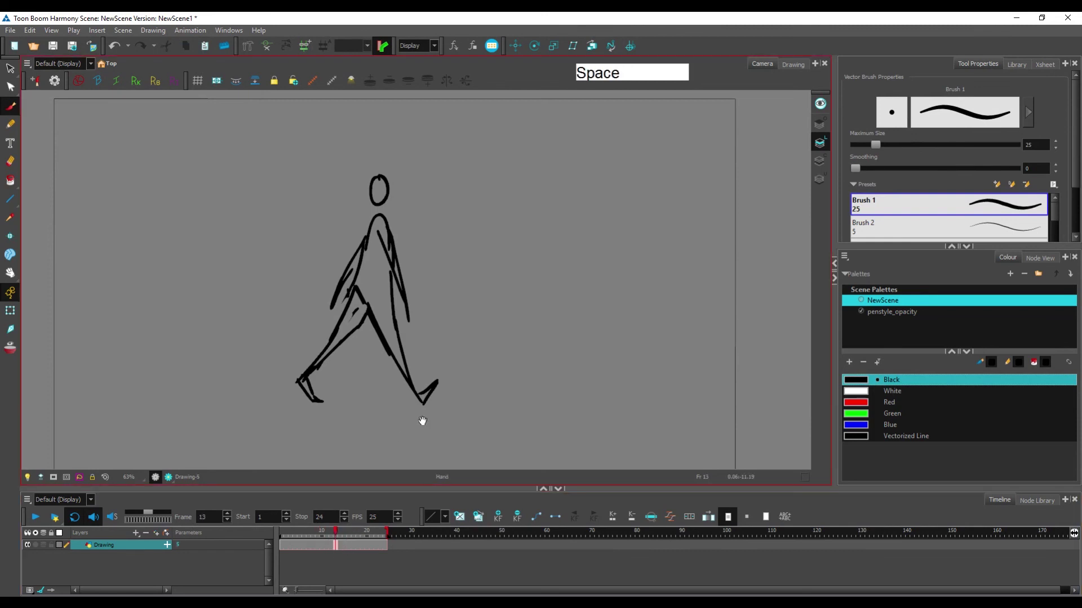
{"action": "left_click_drag", "start_coordinate": [423, 420], "coordinate": [434, 426]}
{"action": "key", "text": "e"}
{"action": "mouse_move", "coordinate": [365, 289]}
{"action": "left_mouse_down"}
{"action": "mouse_move", "coordinate": [369, 339]}
{"action": "mouse_move", "coordinate": [339, 364]}
{"action": "left_mouse_up"}
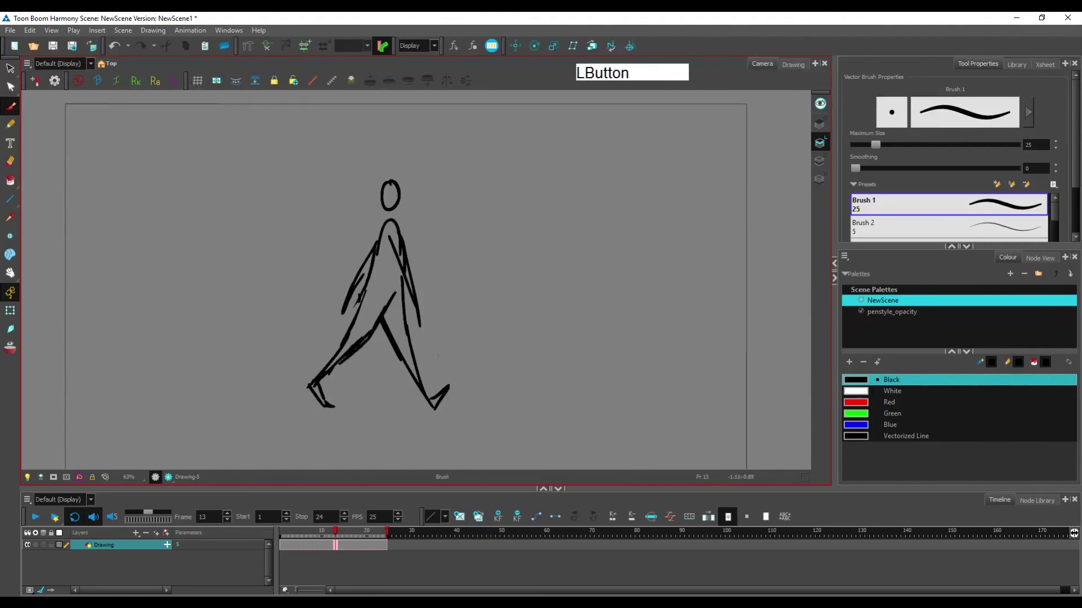
{"action": "key", "text": "e"}
{"action": "left_click_drag", "start_coordinate": [417, 364], "coordinate": [438, 408]}
{"action": "key", "text": "space"}
{"action": "key", "text": "e"}
{"action": "left_click", "coordinate": [316, 536]}
{"action": "key", "text": "f"}
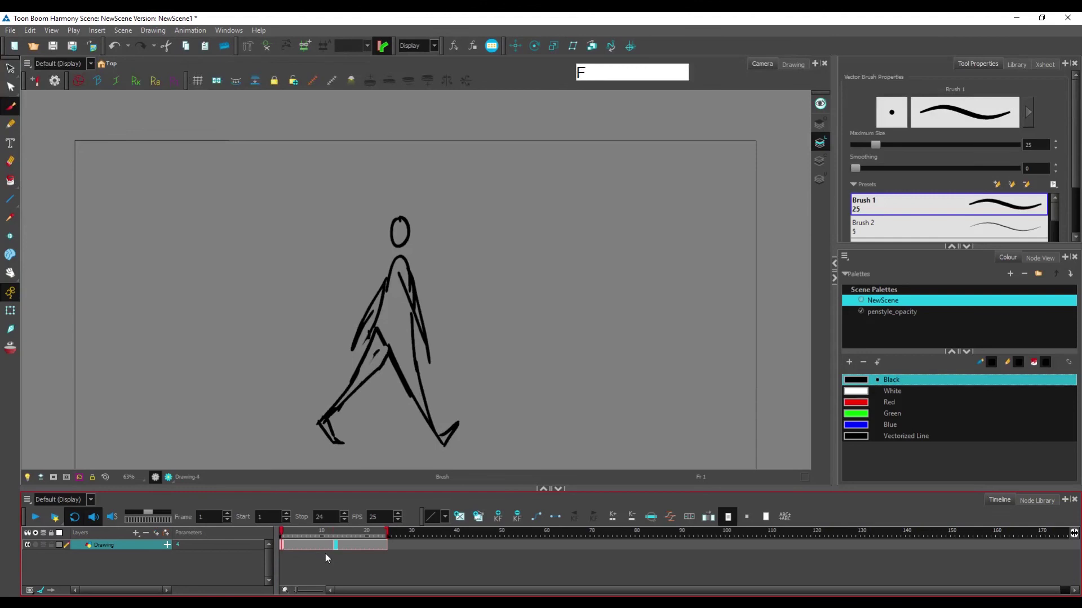
Step: Erase and redraw both arms at frame 13 so the opposite arm passes in front of the torso
{"action": "left_click_drag", "start_coordinate": [463, 413], "coordinate": [438, 418]}
{"action": "key", "text": "alt+e"}
{"action": "mouse_move", "coordinate": [376, 279]}
{"action": "left_mouse_down"}
{"action": "mouse_move", "coordinate": [373, 308]}
{"action": "mouse_move", "coordinate": [393, 321]}
{"action": "mouse_move", "coordinate": [403, 365]}
{"action": "left_mouse_up"}
{"action": "left_click", "coordinate": [344, 293]}
{"action": "mouse_move", "coordinate": [344, 294]}
{"action": "left_mouse_down"}
{"action": "mouse_move", "coordinate": [352, 301]}
{"action": "mouse_move", "coordinate": [363, 282]}
{"action": "mouse_move", "coordinate": [343, 338]}
{"action": "mouse_move", "coordinate": [374, 283]}
{"action": "left_mouse_up"}
{"action": "key", "text": "alt+b"}
{"action": "key", "text": "alt+e"}
{"action": "left_click_drag", "start_coordinate": [341, 324], "coordinate": [341, 338]}
{"action": "left_click_drag", "start_coordinate": [361, 289], "coordinate": [334, 341]}
{"action": "mouse_move", "coordinate": [333, 341]}
{"action": "left_mouse_down"}
{"action": "mouse_move", "coordinate": [356, 307]}
{"action": "mouse_move", "coordinate": [409, 357]}
{"action": "left_mouse_up"}
{"action": "mouse_move", "coordinate": [385, 310]}
{"action": "left_mouse_down"}
{"action": "mouse_move", "coordinate": [403, 366]}
{"action": "mouse_move", "coordinate": [388, 318]}
{"action": "mouse_move", "coordinate": [420, 372]}
{"action": "left_mouse_up"}
Step: Flip between frames 1 and 13 to compare the poses, and touch up the rear arm at frame 13
{"action": "key", "text": "alt+e"}
{"action": "key", "text": "space"}
{"action": "key", "text": "alt+e"}
{"action": "key", "text": "f"}
{"action": "key", "text": "g"}
{"action": "key", "text": "f"}
{"action": "key", "text": "g"}
{"action": "key", "text": "f"}
{"action": "key", "text": "g"}
{"action": "left_click_drag", "start_coordinate": [343, 342], "coordinate": [336, 356]}
Step: Check the two stride poses at frames 1 and 13 against each other
{"action": "key", "text": "space"}
{"action": "left_click_drag", "start_coordinate": [445, 391], "coordinate": [441, 334]}
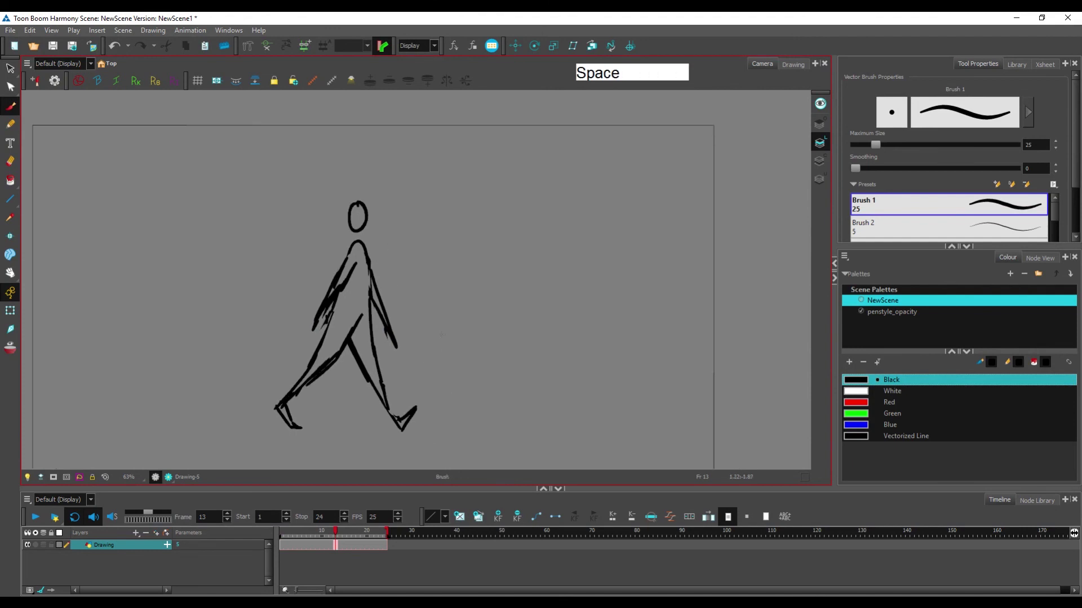
{"action": "mouse_move", "coordinate": [394, 419]}
{"action": "left_mouse_down"}
{"action": "mouse_move", "coordinate": [416, 404]}
{"action": "mouse_move", "coordinate": [440, 407]}
{"action": "left_mouse_up"}
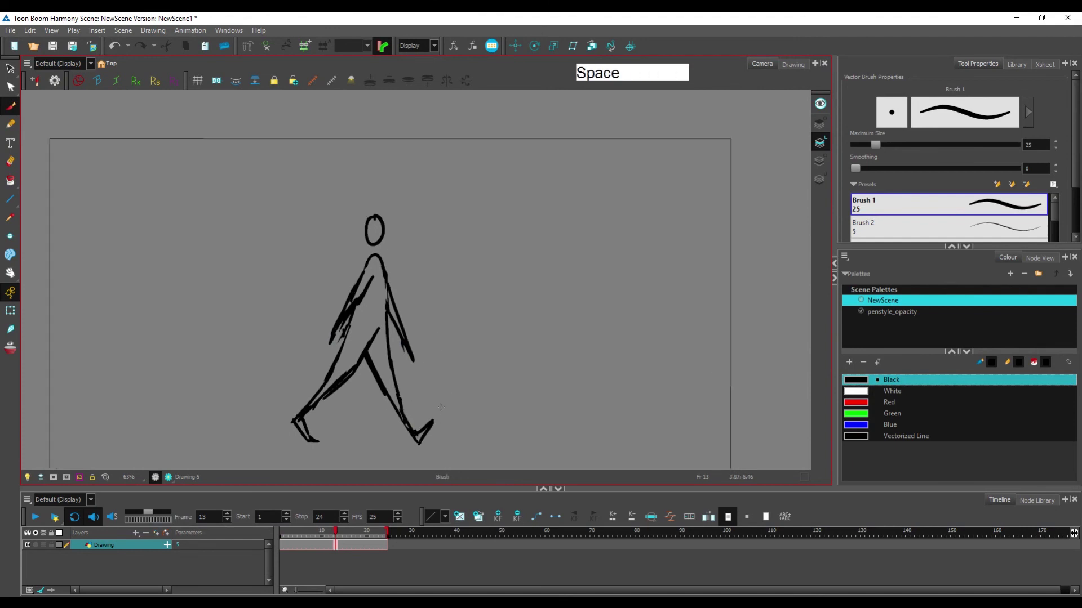
{"action": "key", "text": "space"}
{"action": "left_click_drag", "start_coordinate": [496, 316], "coordinate": [479, 289]}
{"action": "key", "text": "f"}
{"action": "key", "text": "g"}
{"action": "key", "text": "f"}
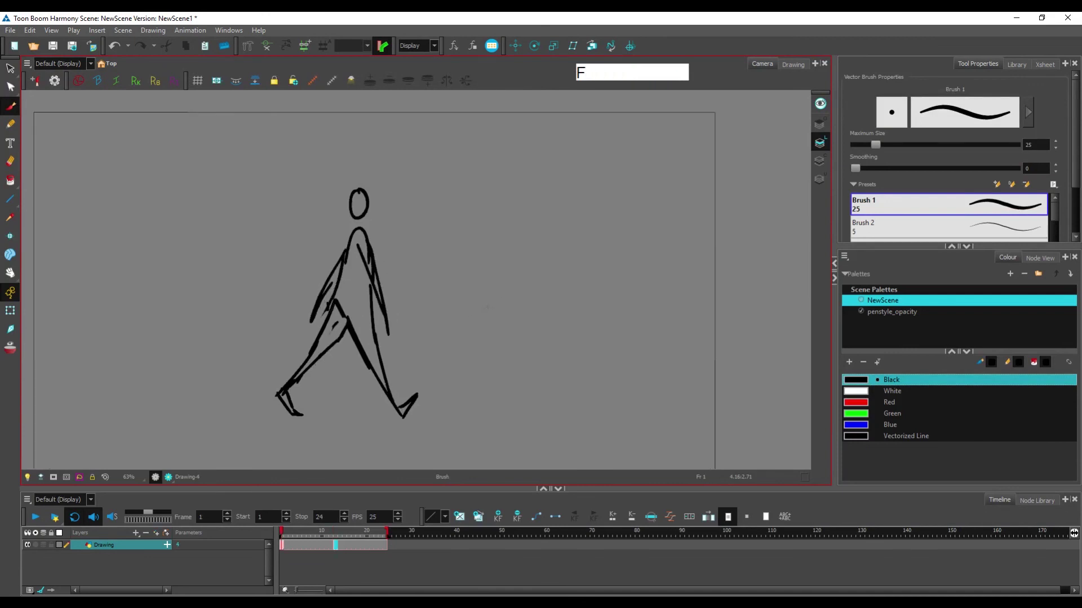
Step: Create an empty drawing at frame 7, between the two stride poses
{"action": "left_click", "coordinate": [309, 546]}
{"action": "mouse_move", "coordinate": [313, 531]}
{"action": "left_mouse_down"}
{"action": "mouse_move", "coordinate": [344, 537]}
{"action": "mouse_move", "coordinate": [311, 557]}
{"action": "left_mouse_up"}
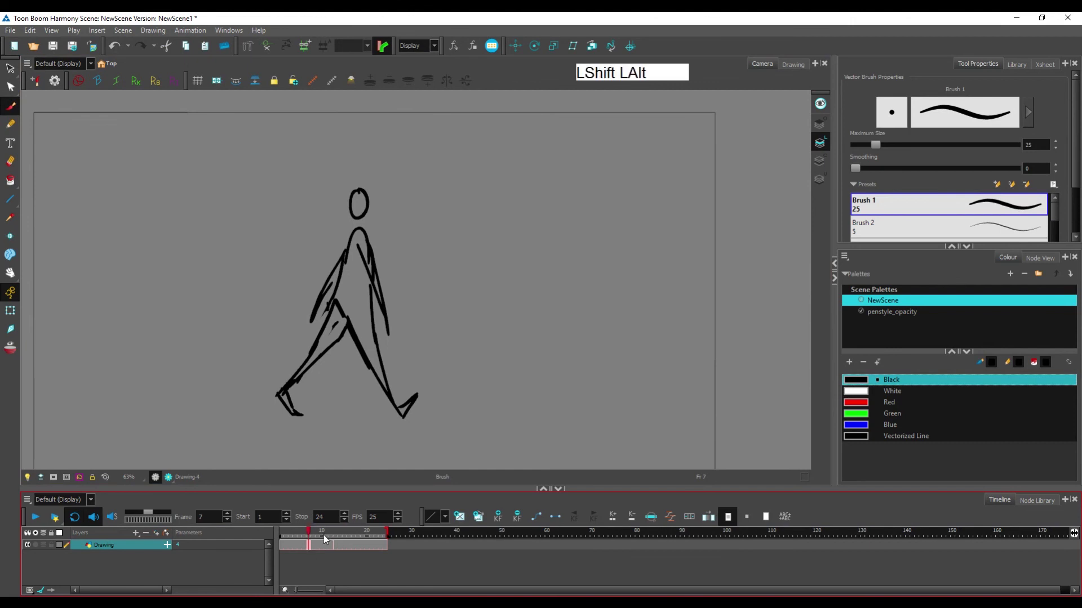
{"action": "key", "text": "alt+shift+r"}
{"action": "key", "text": "f"}
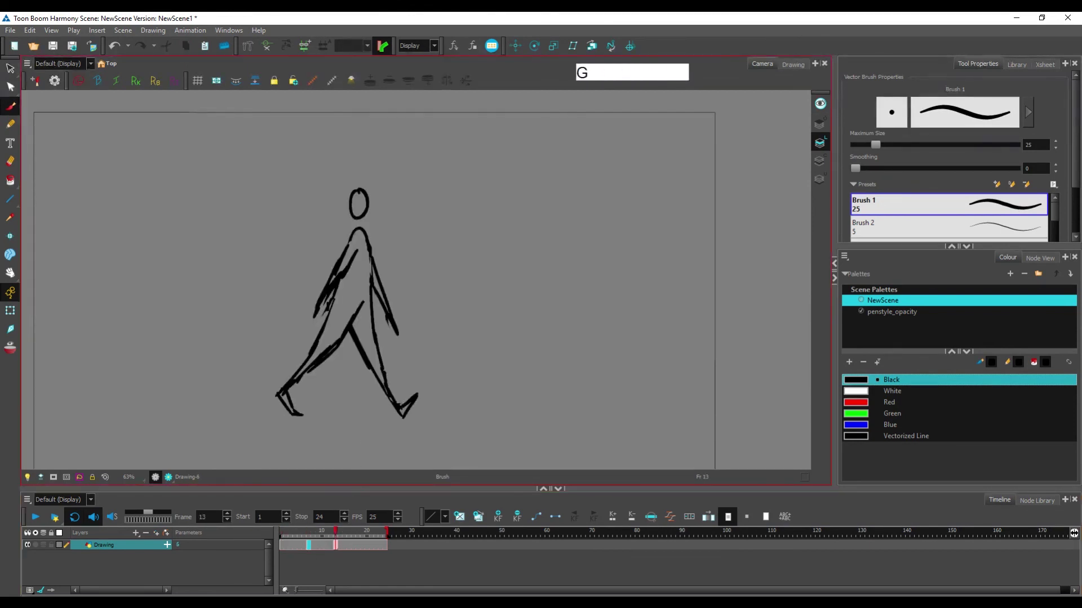
{"action": "key", "text": "g"}
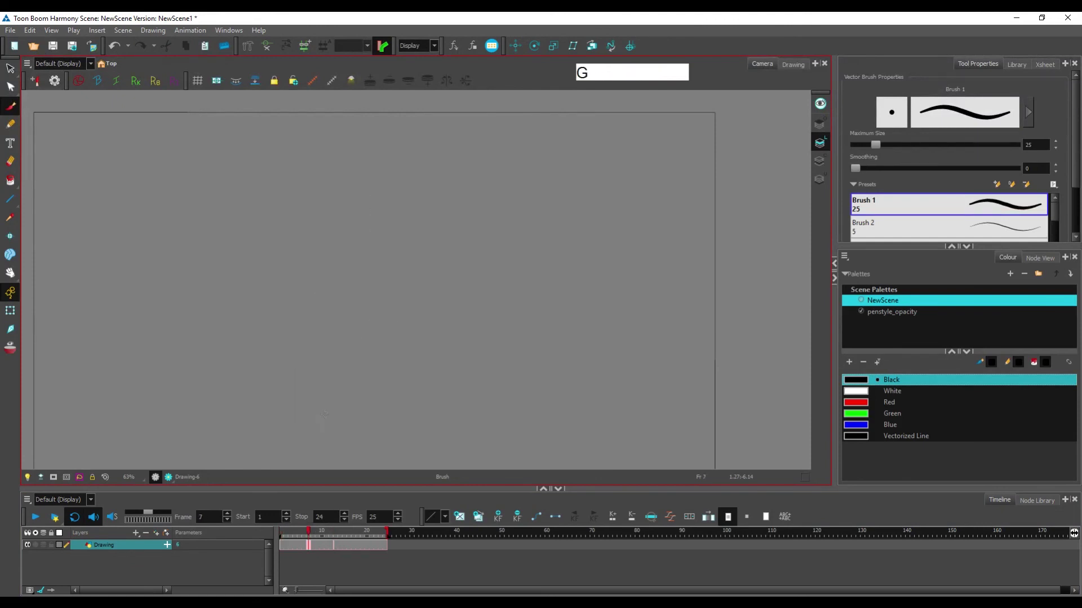
Step: Draw the standing foot flat on the ground at frame 7, using the neighbouring stride poses as reference
{"action": "key", "text": "f"}
{"action": "key", "text": "g"}
{"action": "key", "text": "f"}
{"action": "key", "text": "g"}
{"action": "key", "text": "g"}
{"action": "key", "text": "f"}
{"action": "key", "text": "g"}
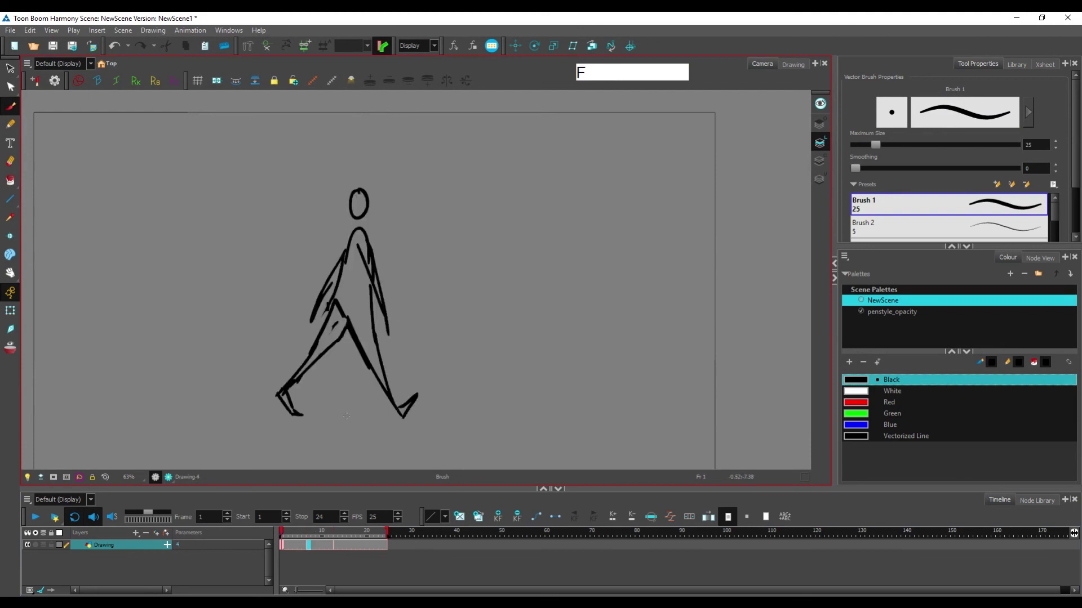
{"action": "key", "text": "f"}
{"action": "mouse_move", "coordinate": [325, 417]}
{"action": "left_mouse_down"}
{"action": "mouse_move", "coordinate": [367, 417]}
{"action": "mouse_move", "coordinate": [352, 416]}
{"action": "left_mouse_up"}
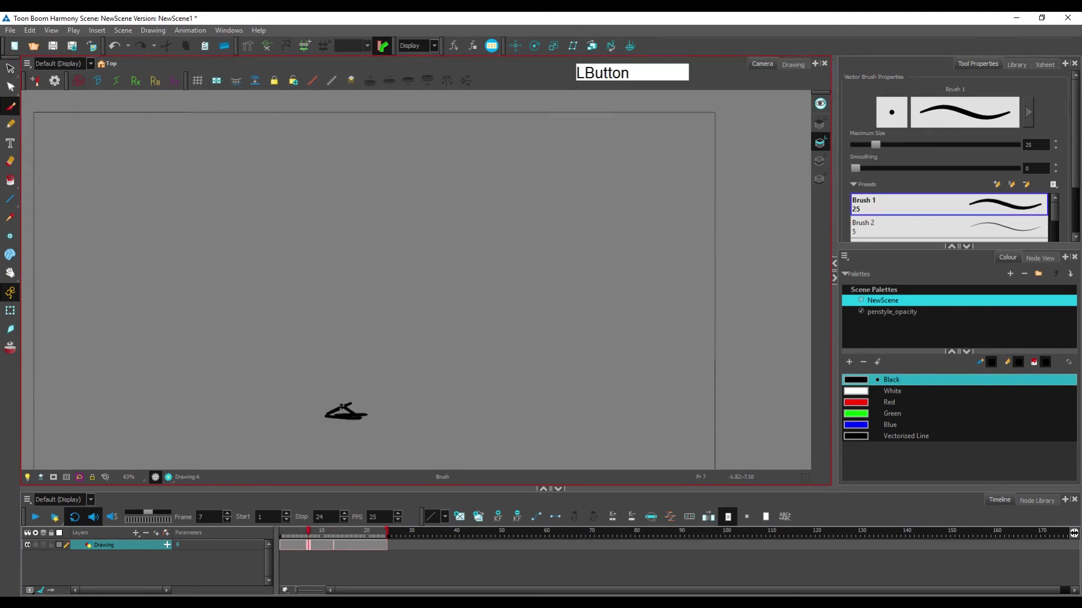
{"action": "key", "text": "g"}
{"action": "key", "text": "f"}
{"action": "key", "text": "f"}
{"action": "key", "text": "g"}
Step: Draw the slightly bent standing leg above the foot at frame 7, comparing it with the neighbouring poses
{"action": "mouse_move", "coordinate": [335, 300]}
{"action": "left_mouse_down"}
{"action": "mouse_move", "coordinate": [332, 316]}
{"action": "mouse_move", "coordinate": [373, 372]}
{"action": "mouse_move", "coordinate": [340, 409]}
{"action": "left_mouse_up"}
{"action": "key", "text": "f"}
{"action": "key", "text": "g"}
{"action": "left_click_drag", "start_coordinate": [373, 372], "coordinate": [344, 407]}
{"action": "key", "text": "g"}
{"action": "key", "text": "f"}
{"action": "key", "text": "g"}
{"action": "key", "text": "f"}
Step: Draw the passing leg at frame 7 with its thigh angled forward and its shin and foot lifted behind
{"action": "left_click_drag", "start_coordinate": [329, 323], "coordinate": [355, 363]}
{"action": "left_click_drag", "start_coordinate": [369, 321], "coordinate": [370, 326]}
{"action": "mouse_move", "coordinate": [340, 362]}
{"action": "left_mouse_down"}
{"action": "mouse_move", "coordinate": [319, 381]}
{"action": "mouse_move", "coordinate": [325, 400]}
{"action": "left_mouse_up"}
{"action": "key", "text": "g"}
{"action": "key", "text": "f"}
Step: Draw the torso outline and an oval head above the legs at frame 7
{"action": "key", "text": "space"}
{"action": "left_click_drag", "start_coordinate": [414, 325], "coordinate": [414, 380]}
{"action": "key", "text": "g"}
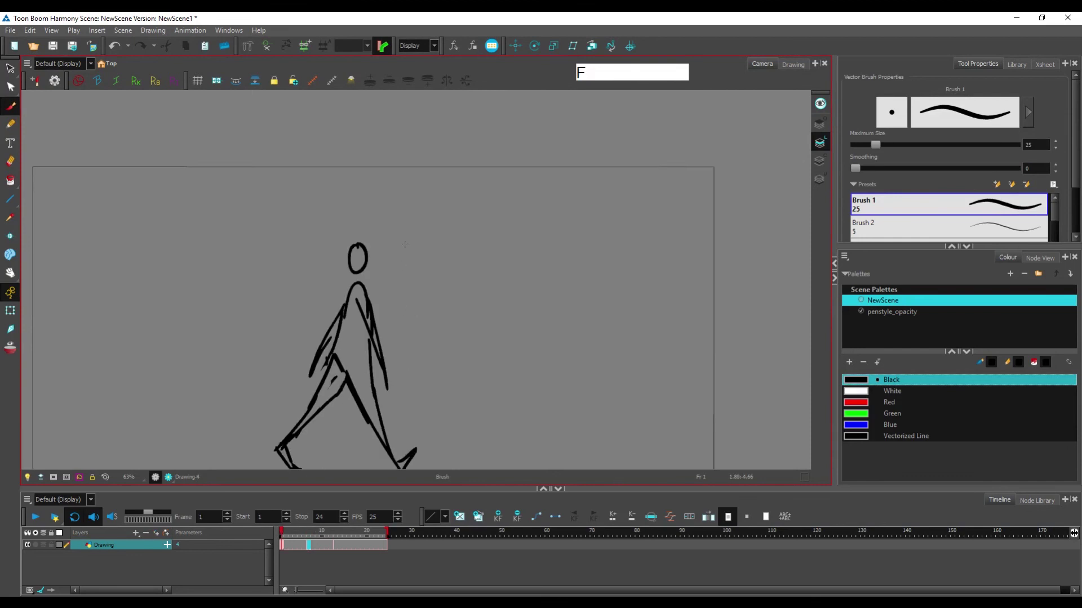
{"action": "left_click_drag", "start_coordinate": [333, 351], "coordinate": [345, 310]}
{"action": "mouse_move", "coordinate": [341, 326]}
{"action": "left_mouse_down"}
{"action": "mouse_move", "coordinate": [352, 294]}
{"action": "mouse_move", "coordinate": [360, 352]}
{"action": "left_mouse_up"}
{"action": "left_click_drag", "start_coordinate": [363, 304], "coordinate": [362, 363]}
{"action": "key", "text": "g"}
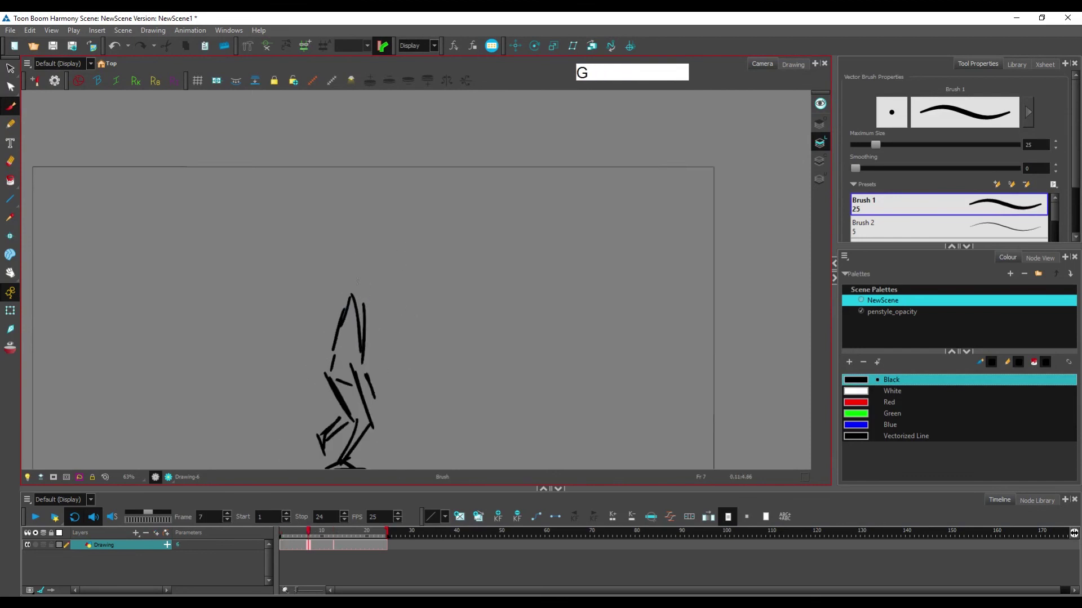
{"action": "left_click_drag", "start_coordinate": [350, 260], "coordinate": [364, 258]}
{"action": "key", "text": "f"}
{"action": "key", "text": "g"}
{"action": "left_click_drag", "start_coordinate": [407, 316], "coordinate": [395, 275]}
{"action": "key", "text": "f"}
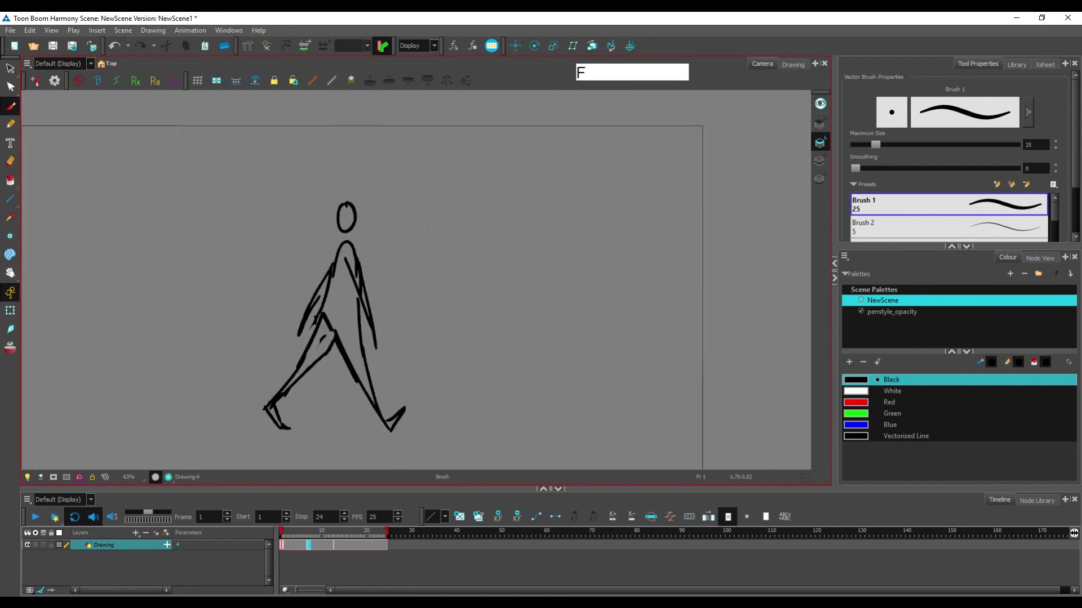
Step: Touch up the hand and hip area of the passing pose at frame 7
{"action": "key", "text": "g"}
{"action": "key", "text": "e"}
{"action": "mouse_move", "coordinate": [356, 337]}
{"action": "left_mouse_down"}
{"action": "mouse_move", "coordinate": [347, 289]}
{"action": "mouse_move", "coordinate": [363, 355]}
{"action": "mouse_move", "coordinate": [320, 315]}
{"action": "left_mouse_up"}
Step: Flip back and forth through the stride poses at frames 1 and 13 and the passing pose at frame 7 to check the walk
{"action": "key", "text": "f"}
{"action": "key", "text": "g"}
{"action": "key", "text": "f"}
{"action": "key", "text": "g"}
{"action": "key", "text": "f"}
{"action": "key", "text": "g"}
{"action": "key", "text": "f"}
{"action": "key", "text": "g"}
{"action": "key", "text": "f"}
{"action": "key", "text": "g"}
{"action": "key", "text": "f"}
{"action": "key", "text": "g"}
{"action": "key", "text": "f"}
{"action": "key", "text": "f"}
{"action": "key", "text": "g"}
{"action": "key", "text": "f"}
{"action": "key", "text": "g"}
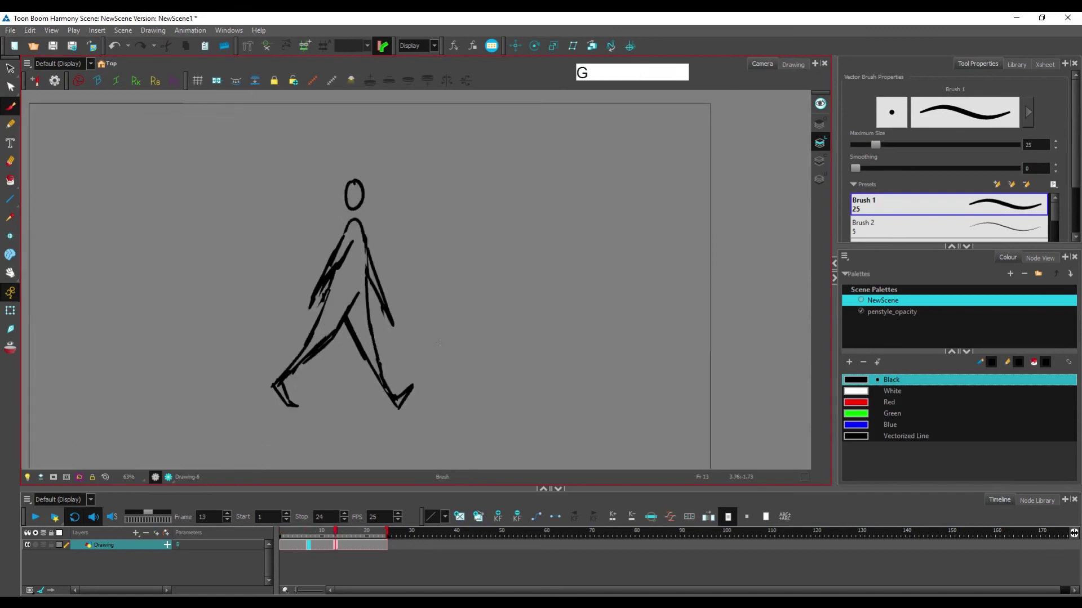
{"action": "key", "text": "f"}
{"action": "key", "text": "g"}
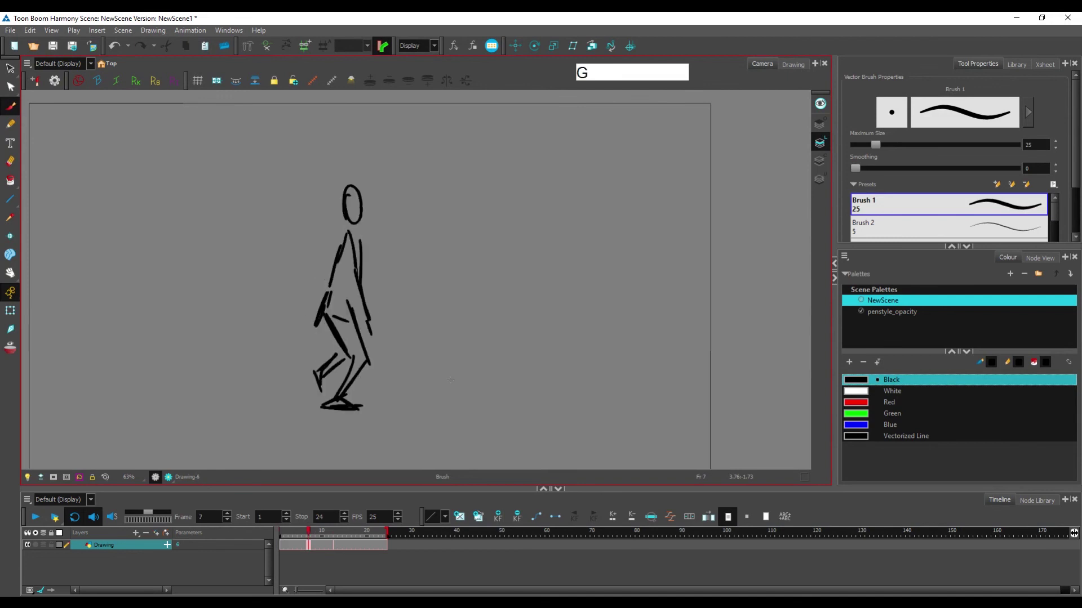
{"action": "key", "text": "space"}
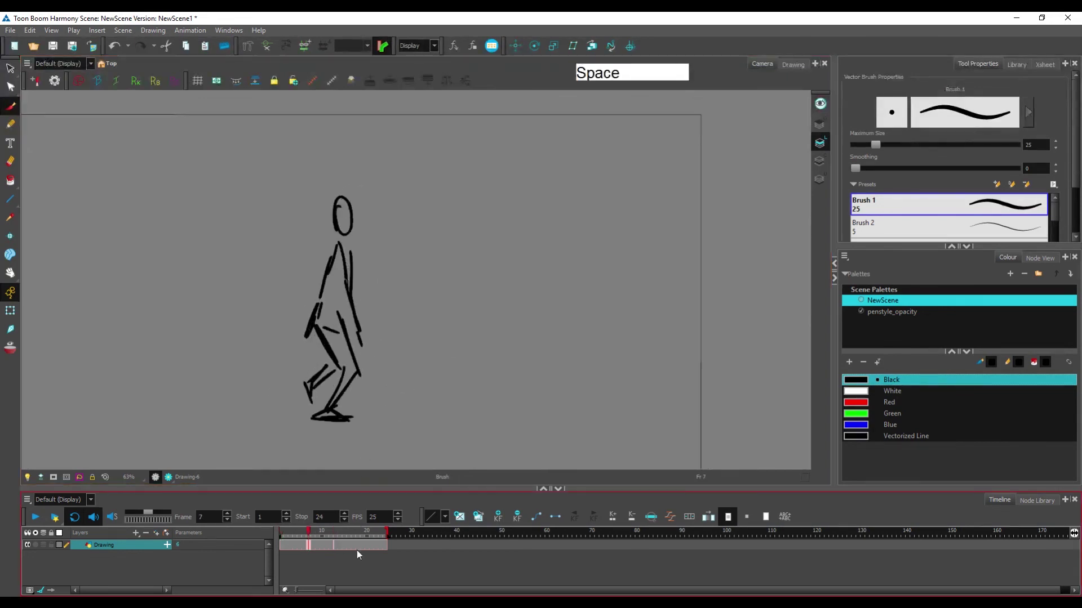
{"action": "left_click", "coordinate": [313, 556]}
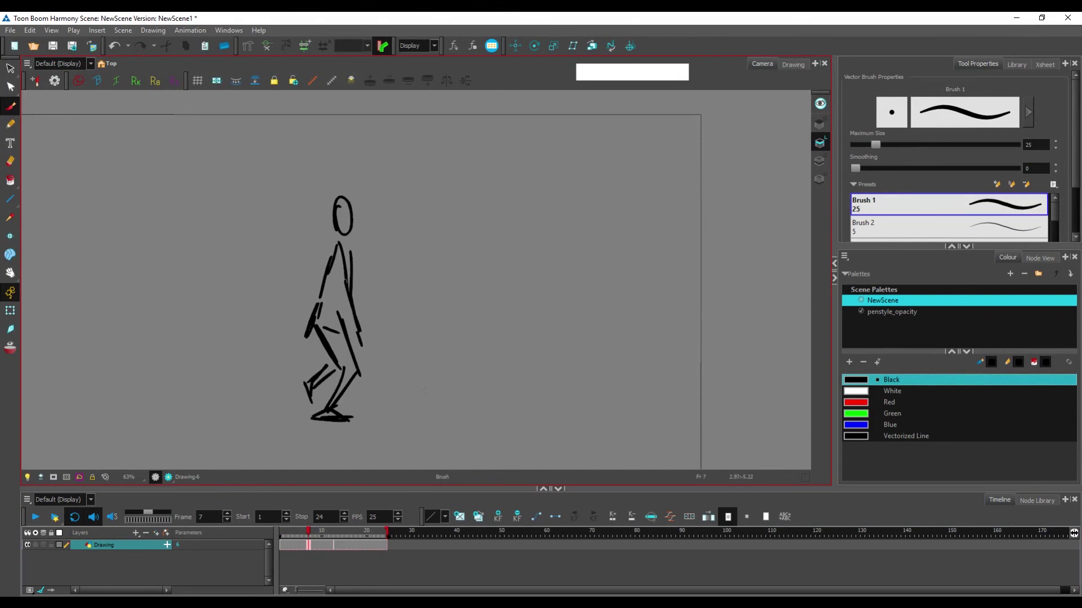
{"action": "key", "text": "g"}
{"action": "key", "text": "g"}
{"action": "key", "text": "g"}
{"action": "key", "text": "g"}
{"action": "key", "text": "g"}
{"action": "key", "text": "g"}
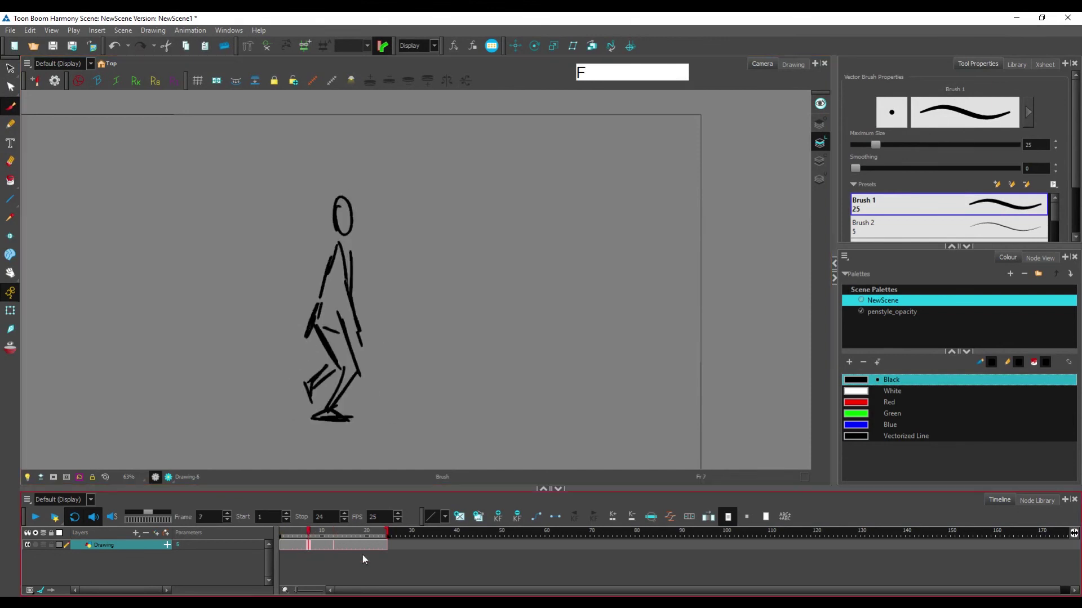
{"action": "key", "text": "f"}
{"action": "key", "text": "g"}
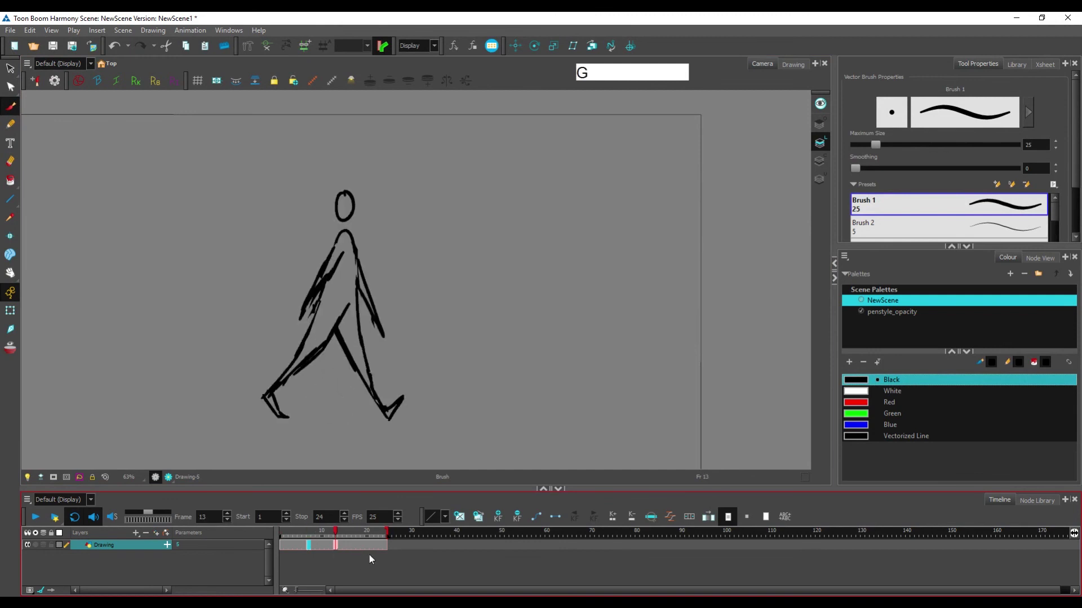
Step: Copy the passing pose exposed at frame 7 and paste it at frame 19
{"action": "left_click", "coordinate": [363, 545]}
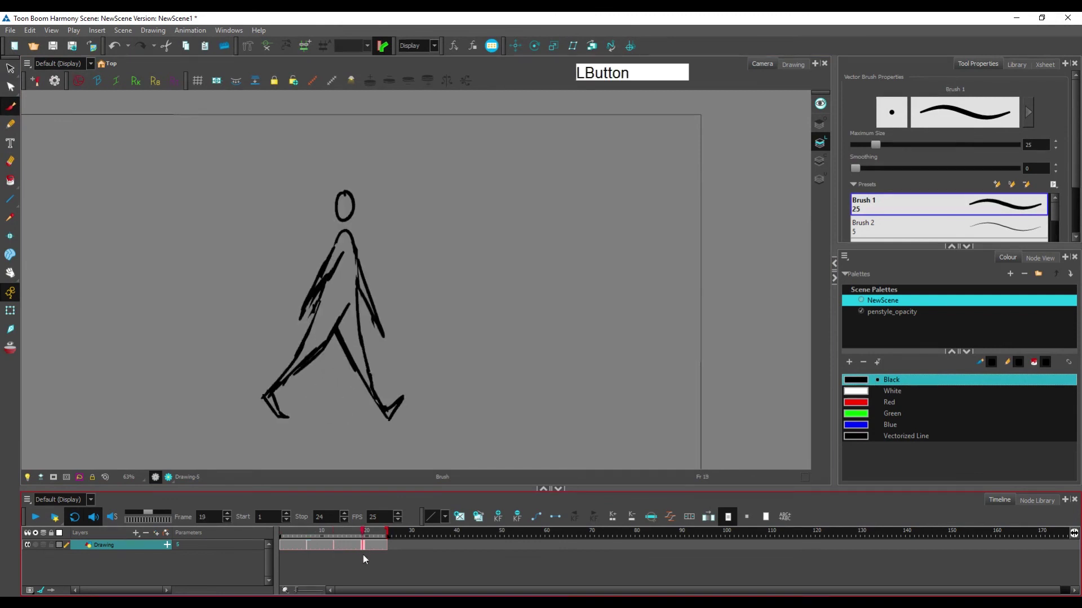
{"action": "left_click", "coordinate": [309, 545]}
{"action": "key", "text": "ctrl"}
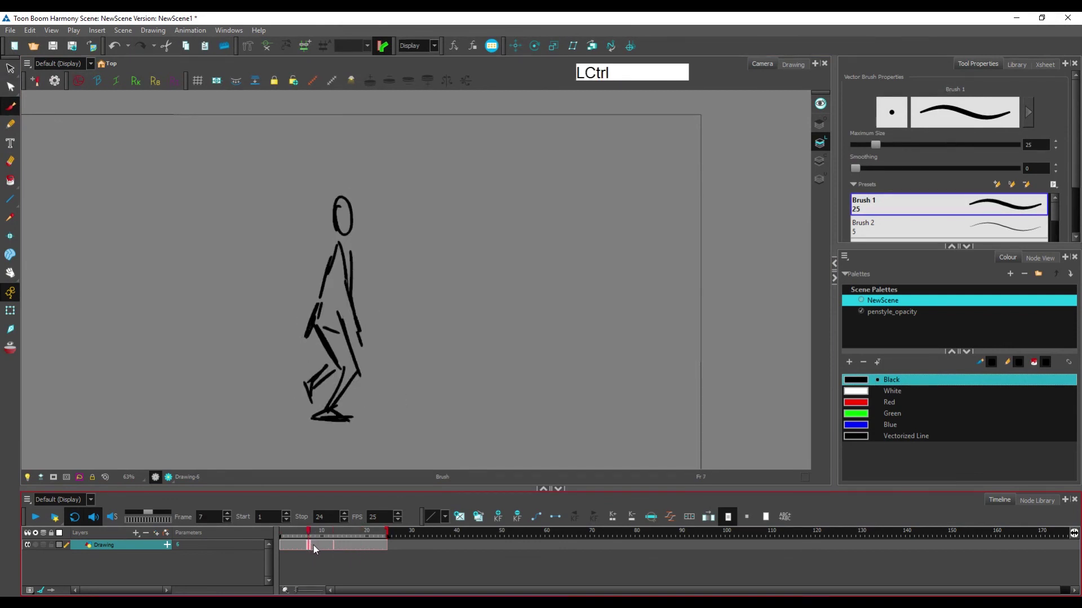
{"action": "key", "text": "ctrl+c"}
{"action": "left_click", "coordinate": [361, 546]}
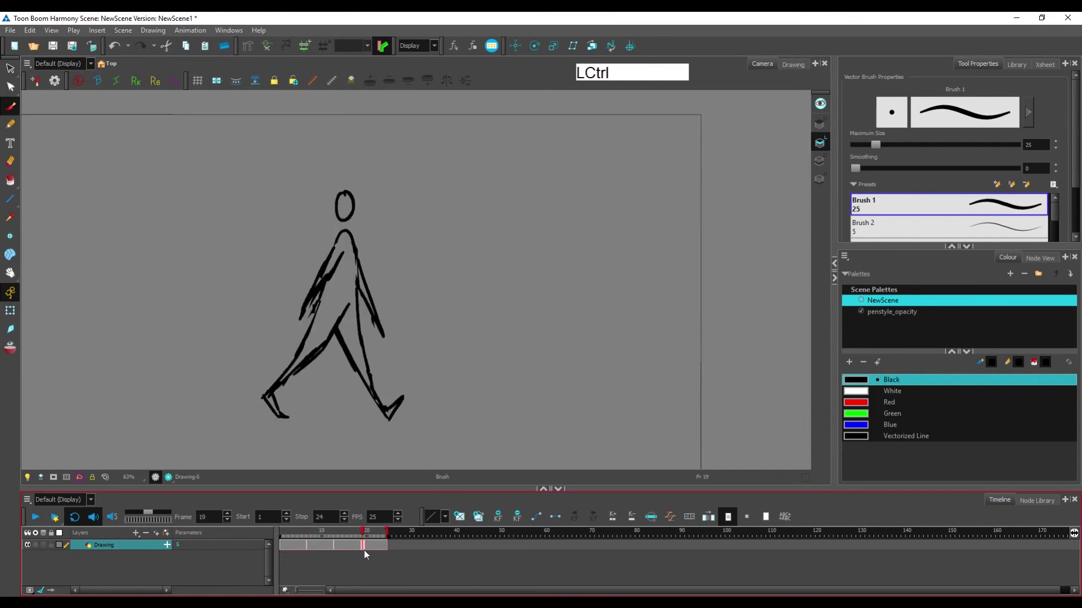
{"action": "key", "text": "ctrl+v"}
Step: Flip between the drawings at frames 7, 13 and 19 to compare the pasted passing pose with the original
{"action": "key", "text": "g"}
{"action": "key", "text": "g"}
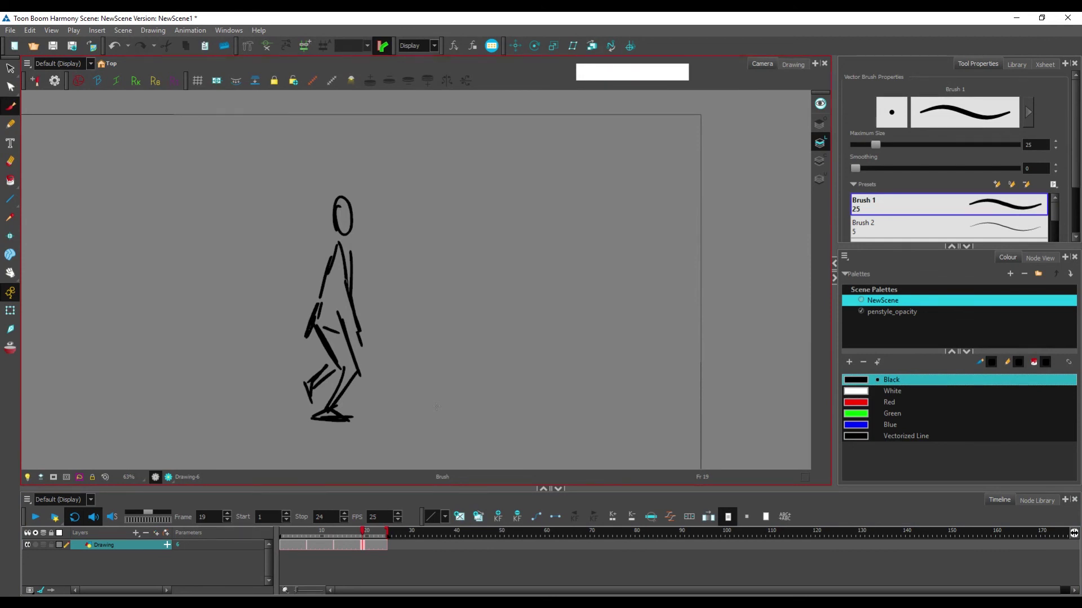
{"action": "key", "text": "f"}
{"action": "key", "text": "f"}
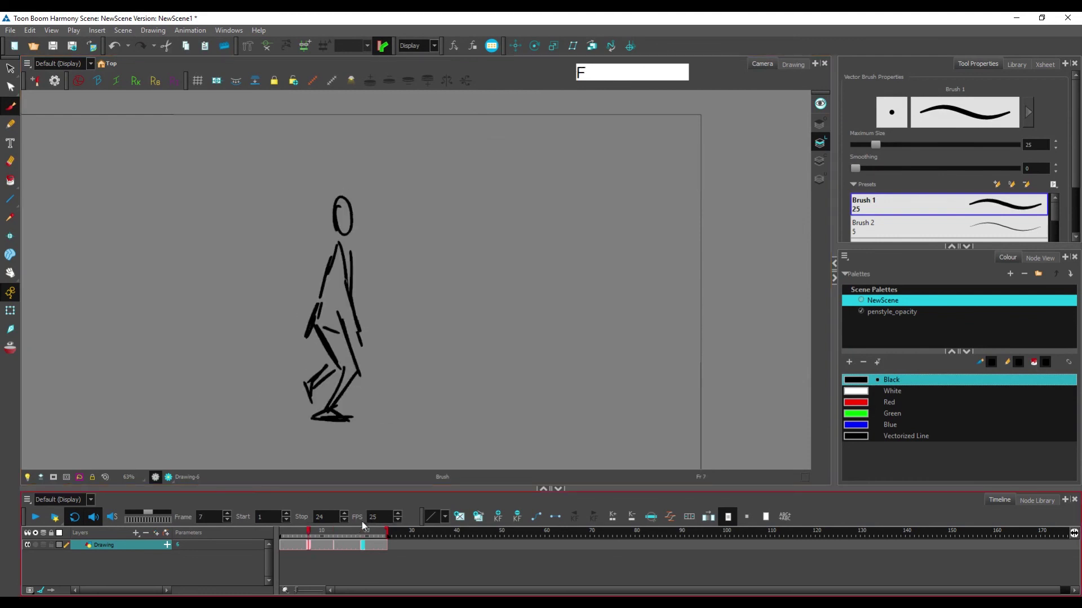
{"action": "key", "text": "g"}
{"action": "key", "text": "g"}
{"action": "key", "text": "f"}
{"action": "key", "text": "f"}
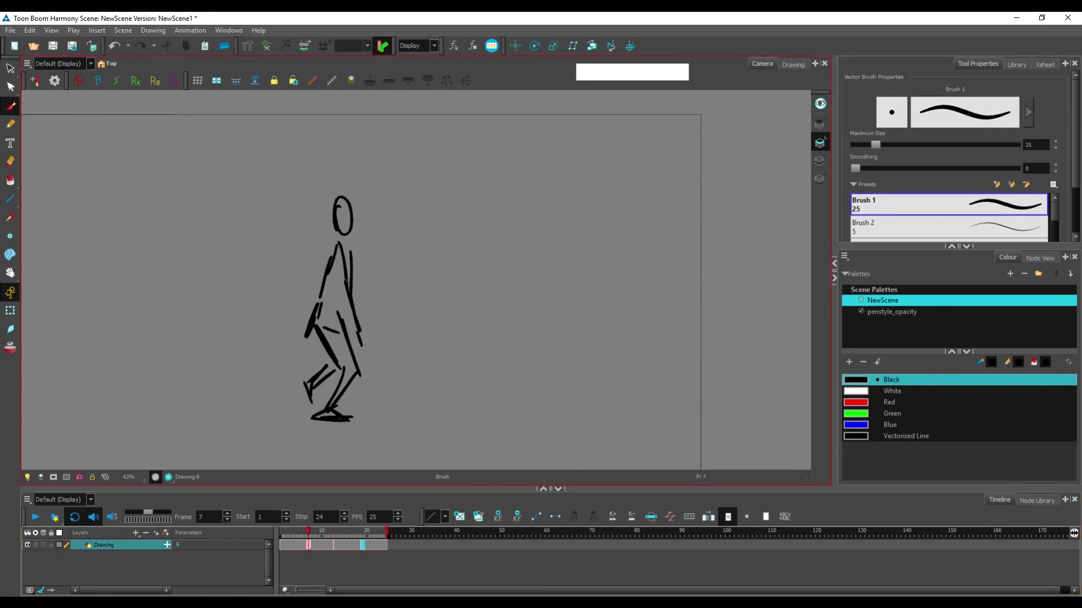
{"action": "key", "text": "g"}
{"action": "key", "text": "g"}
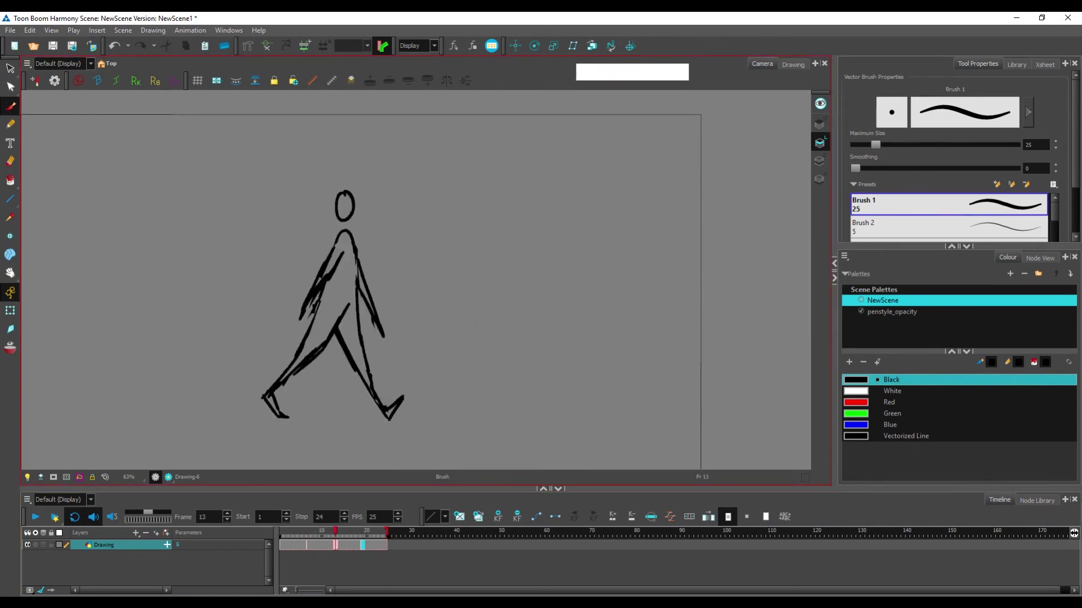
{"action": "key", "text": "space"}
{"action": "left_click_drag", "start_coordinate": [424, 350], "coordinate": [433, 361]}
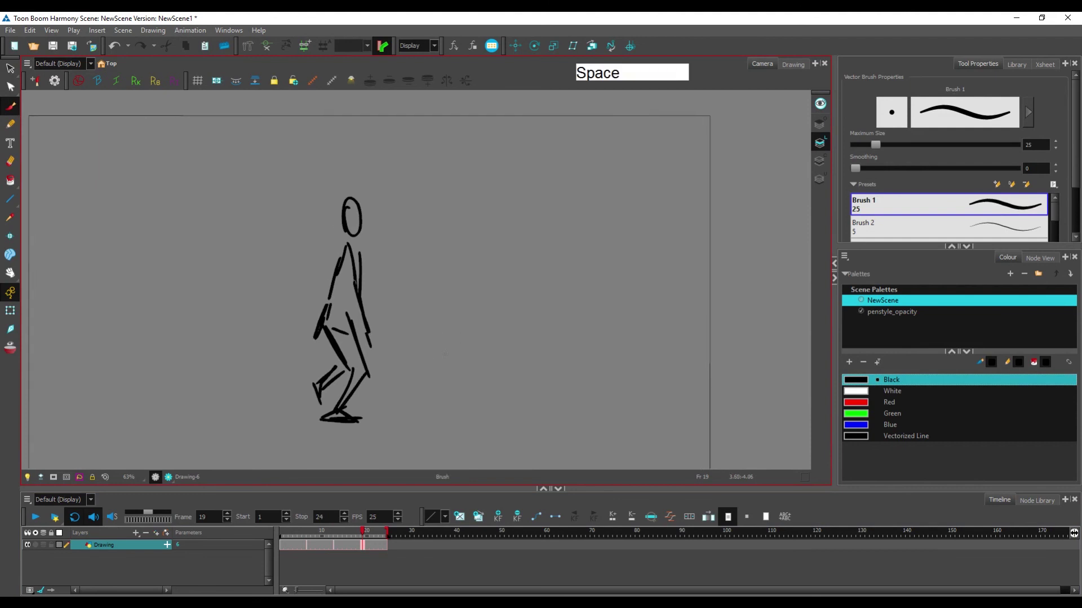
{"action": "key", "text": "f"}
{"action": "key", "text": "f"}
Step: Scribble a test mark beside the figure at frame 7 and flip to frame 19 to see whether the drawings are linked
{"action": "key", "text": "space"}
{"action": "left_click_drag", "start_coordinate": [461, 310], "coordinate": [429, 310]}
{"action": "mouse_move", "coordinate": [459, 216]}
{"action": "left_mouse_down"}
{"action": "mouse_move", "coordinate": [372, 293]}
{"action": "mouse_move", "coordinate": [487, 277]}
{"action": "mouse_move", "coordinate": [450, 319]}
{"action": "left_mouse_up"}
{"action": "key", "text": "g"}
{"action": "key", "text": "g"}
{"action": "left_click", "coordinate": [387, 535]}
{"action": "key", "text": "f"}
{"action": "key", "text": "f"}
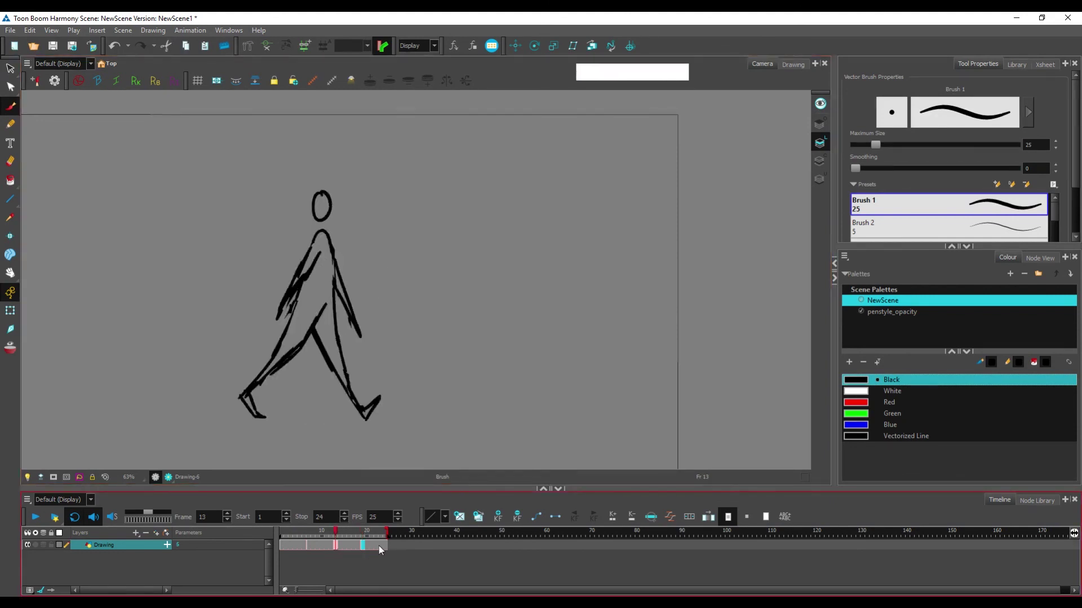
Step: Select the test scribble beside the figure at frame 7 and delete it
{"action": "key", "text": "g"}
{"action": "key", "text": "f"}
{"action": "key", "text": "g"}
{"action": "key", "text": "f"}
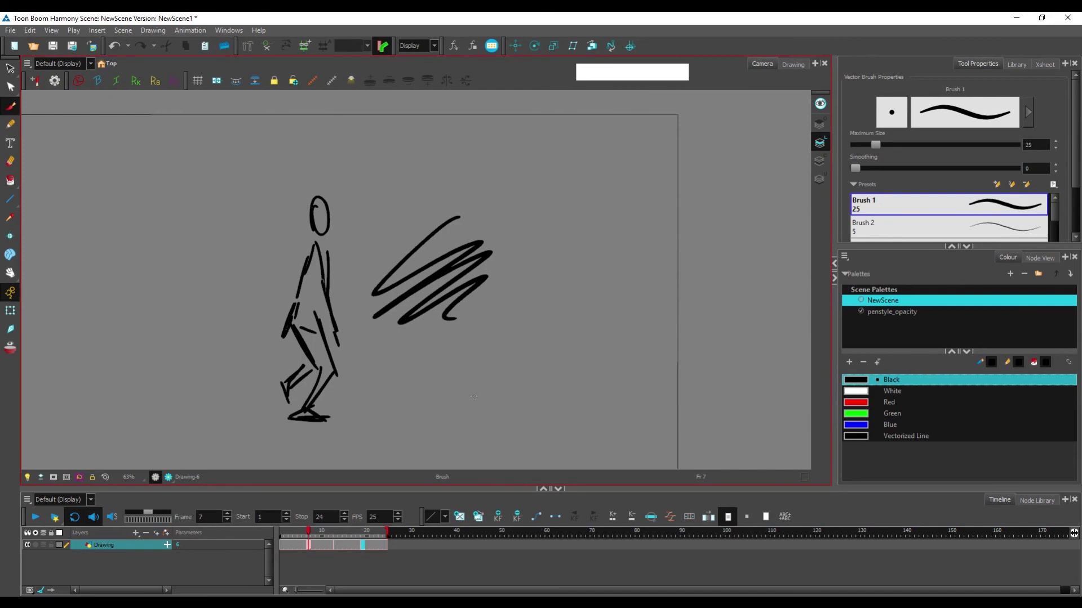
{"action": "mouse_move", "coordinate": [467, 204]}
{"action": "left_mouse_down"}
{"action": "mouse_move", "coordinate": [493, 193]}
{"action": "mouse_move", "coordinate": [540, 208]}
{"action": "left_mouse_up"}
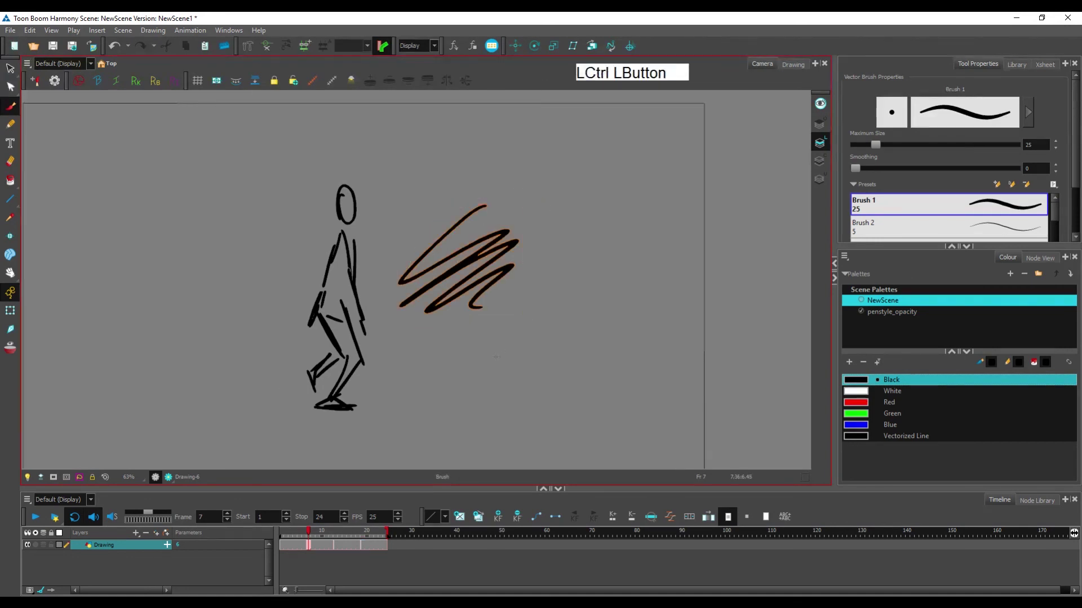
{"action": "key", "text": "Delete"}
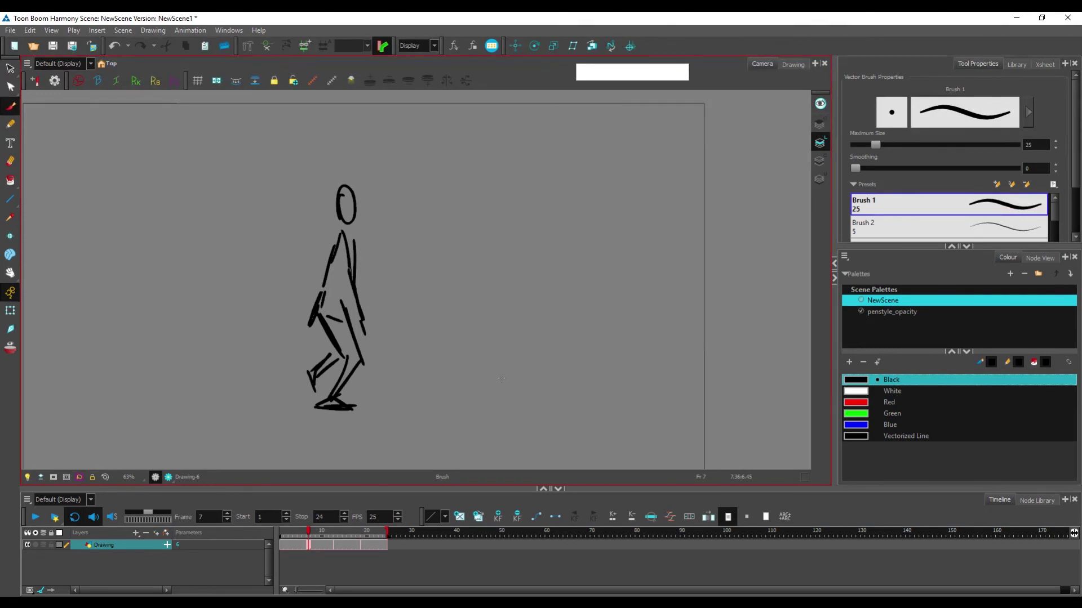
Step: Open the Library's drawing substitution and check which drawing number is exposed at frames 5, 7 and 8
{"action": "left_click", "coordinate": [1017, 65]}
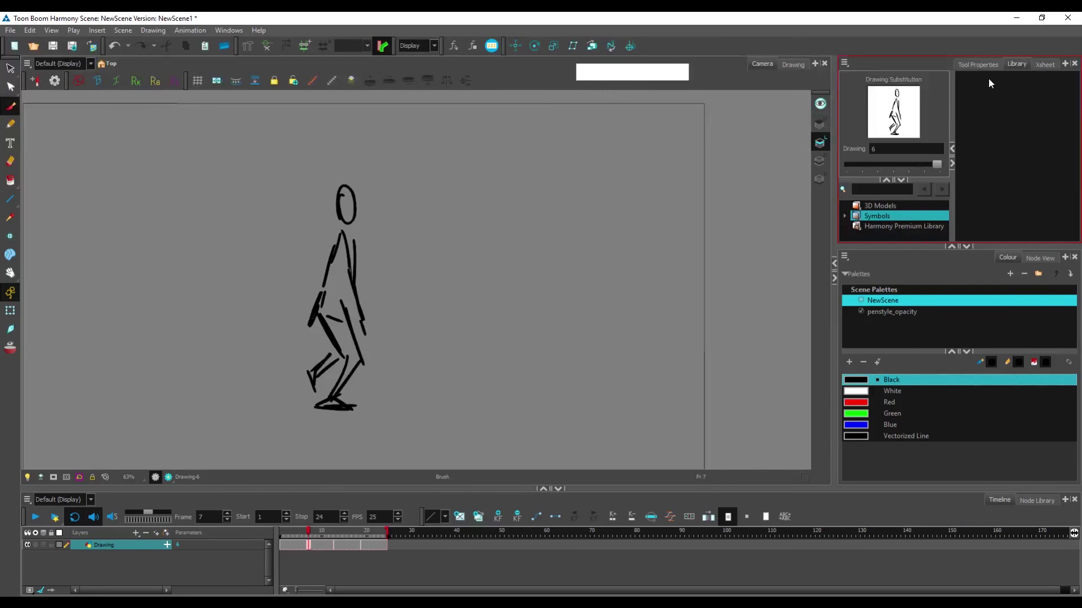
{"action": "mouse_move", "coordinate": [311, 530]}
{"action": "left_mouse_down"}
{"action": "mouse_move", "coordinate": [290, 531]}
{"action": "mouse_move", "coordinate": [357, 541]}
{"action": "mouse_move", "coordinate": [284, 547]}
{"action": "mouse_move", "coordinate": [299, 544]}
{"action": "left_mouse_up"}
{"action": "left_click", "coordinate": [922, 160]}
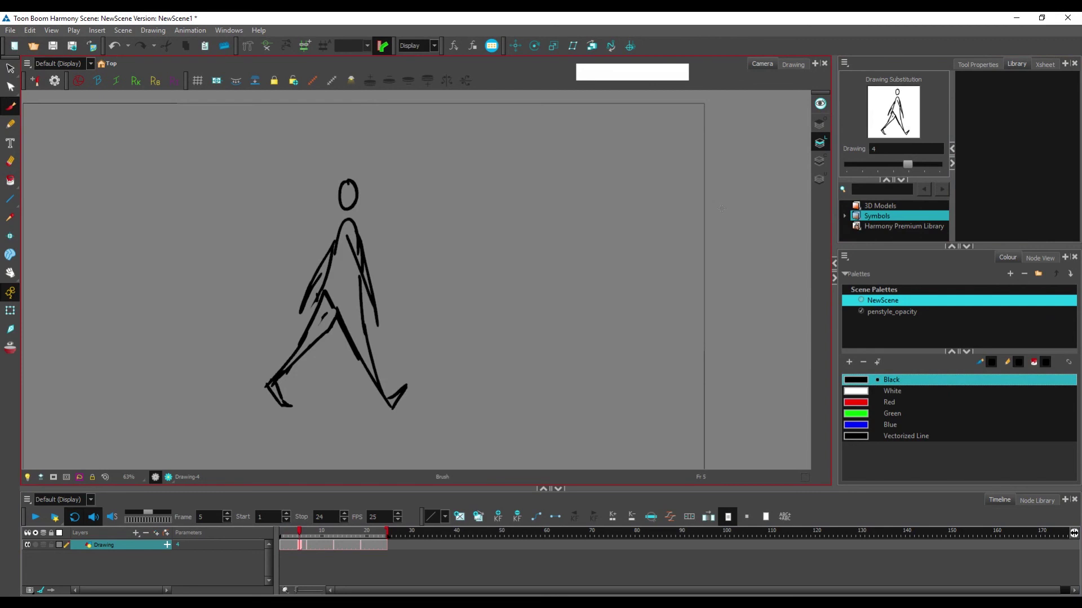
{"action": "mouse_move", "coordinate": [303, 535]}
{"action": "left_mouse_down"}
{"action": "mouse_move", "coordinate": [372, 536]}
{"action": "mouse_move", "coordinate": [285, 541]}
{"action": "mouse_move", "coordinate": [316, 546]}
{"action": "left_mouse_up"}
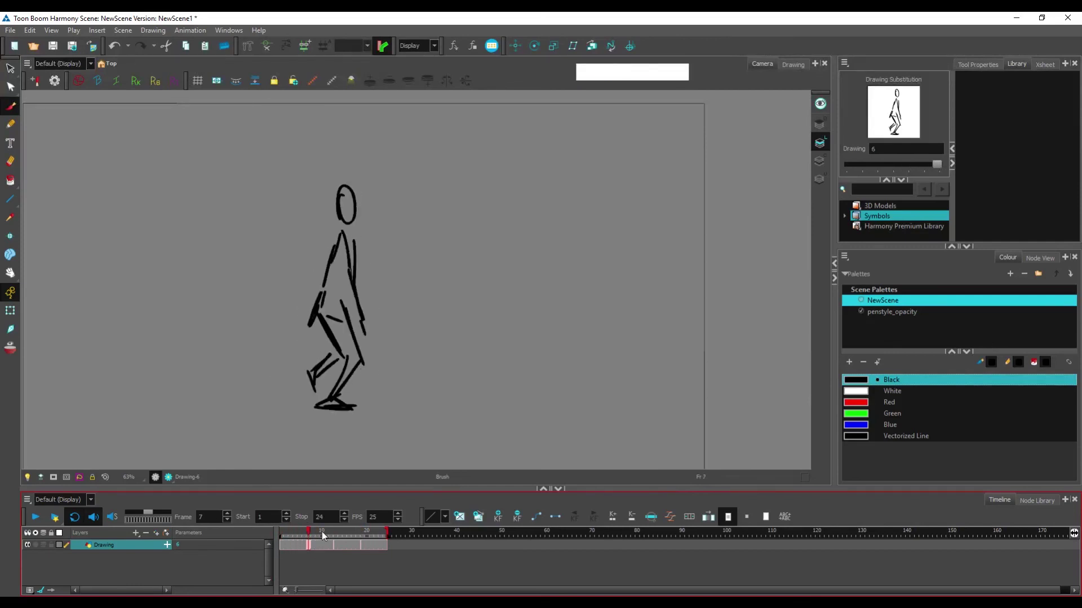
{"action": "left_click_drag", "start_coordinate": [313, 535], "coordinate": [313, 535]}
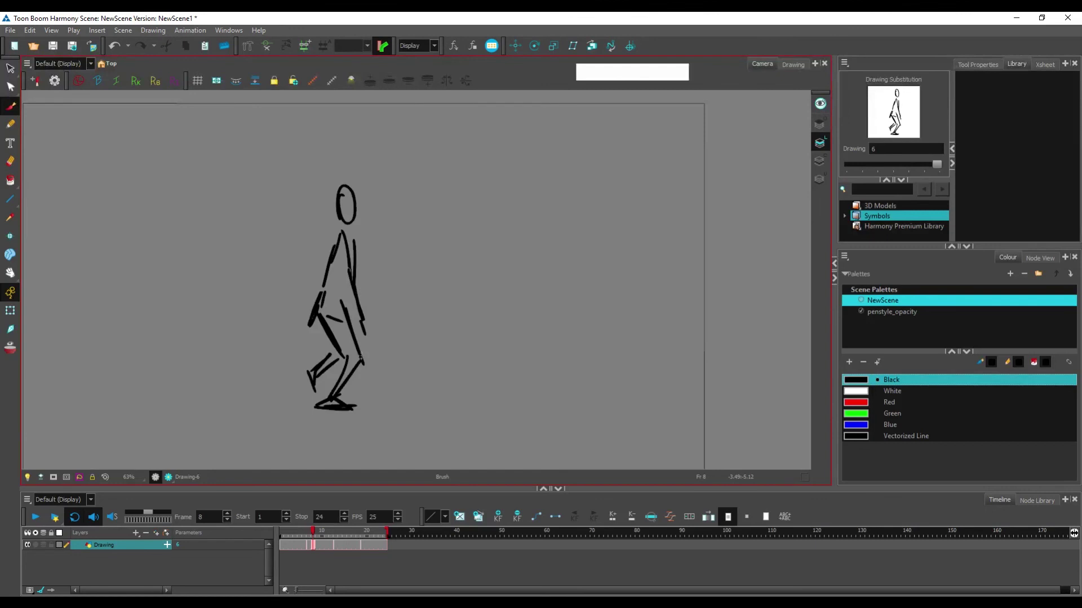
{"action": "left_click", "coordinate": [879, 149]}
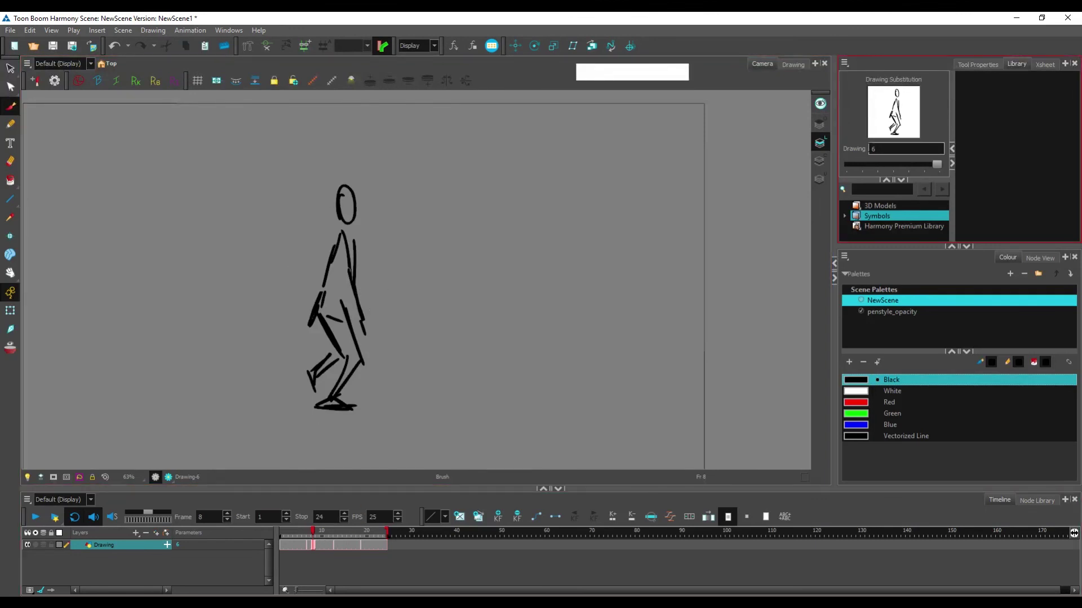
{"action": "left_click", "coordinate": [309, 532]}
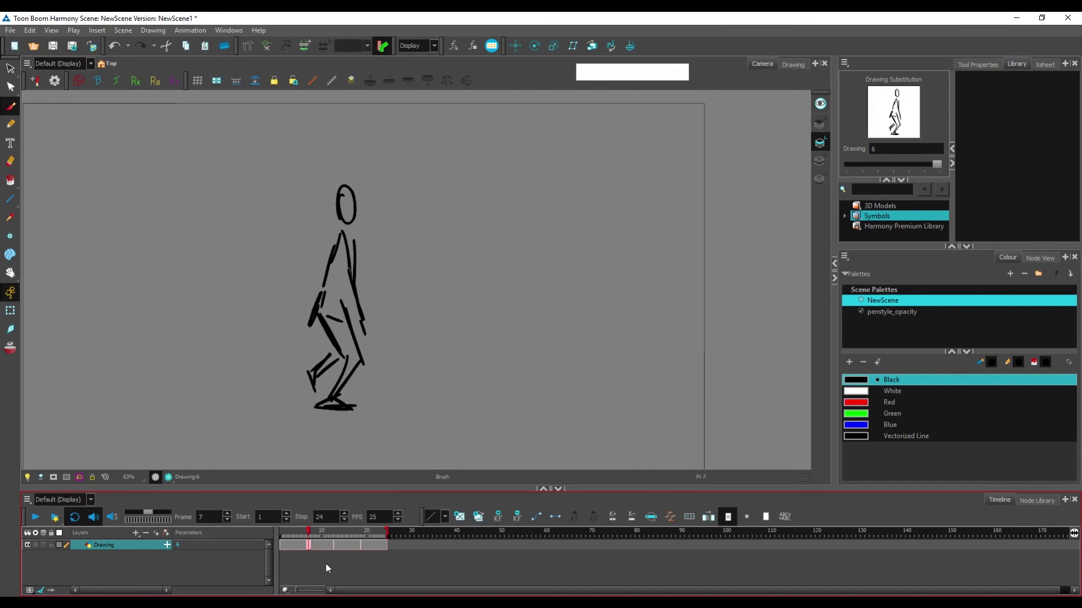
Step: Duplicate the passing-pose drawing exposed at frame 19 so it becomes independent of frame 7
{"action": "left_click", "coordinate": [363, 547]}
{"action": "left_click", "coordinate": [349, 542]}
{"action": "key", "text": "shift+alt"}
{"action": "key", "text": "shift+alt+d"}
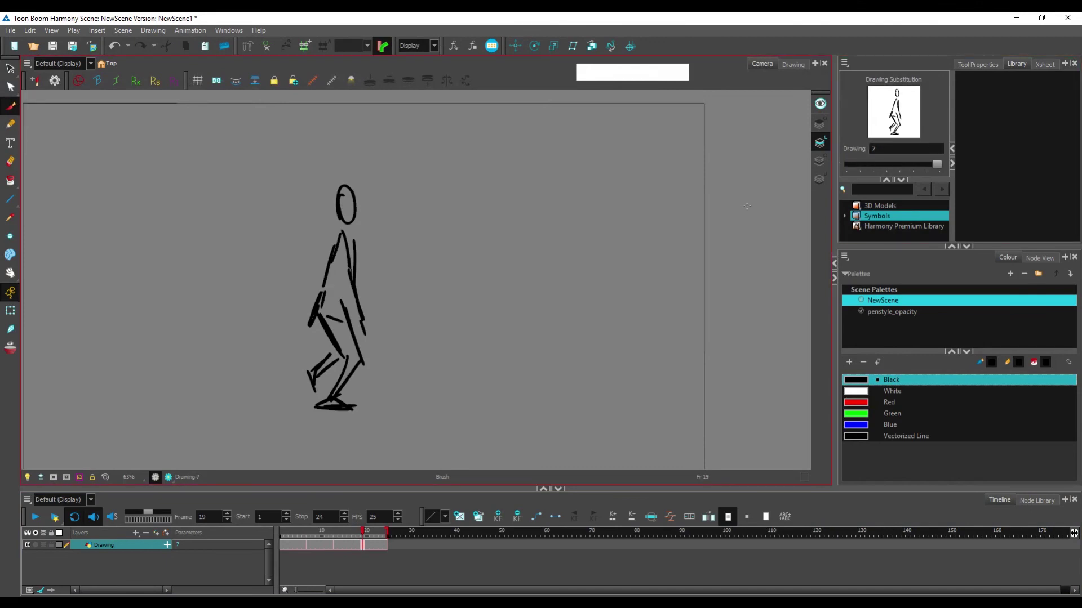
Step: Erase and redraw parts of the legs and arms in the frame 19 passing pose so the opposite limbs overlap in front
{"action": "key", "text": "space"}
{"action": "left_click_drag", "start_coordinate": [372, 274], "coordinate": [381, 270]}
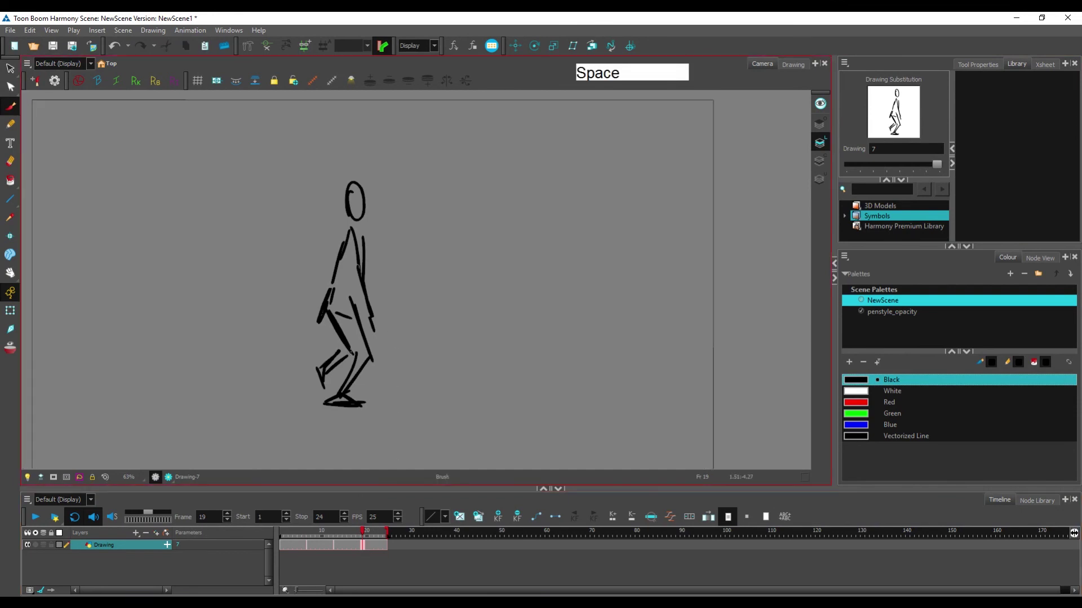
{"action": "key", "text": "e"}
{"action": "mouse_move", "coordinate": [355, 352]}
{"action": "left_mouse_down"}
{"action": "mouse_move", "coordinate": [330, 312]}
{"action": "mouse_move", "coordinate": [370, 319]}
{"action": "mouse_move", "coordinate": [369, 352]}
{"action": "left_mouse_up"}
{"action": "key", "text": "e"}
{"action": "mouse_move", "coordinate": [332, 310]}
{"action": "left_mouse_down"}
{"action": "mouse_move", "coordinate": [350, 340]}
{"action": "mouse_move", "coordinate": [361, 337]}
{"action": "mouse_move", "coordinate": [372, 296]}
{"action": "left_mouse_up"}
{"action": "key", "text": "e"}
{"action": "mouse_move", "coordinate": [340, 357]}
{"action": "left_mouse_down"}
{"action": "mouse_move", "coordinate": [371, 338]}
{"action": "mouse_move", "coordinate": [356, 377]}
{"action": "left_mouse_up"}
{"action": "key", "text": "e"}
{"action": "mouse_move", "coordinate": [348, 298]}
{"action": "left_mouse_down"}
{"action": "mouse_move", "coordinate": [363, 255]}
{"action": "mouse_move", "coordinate": [326, 303]}
{"action": "mouse_move", "coordinate": [365, 280]}
{"action": "left_mouse_up"}
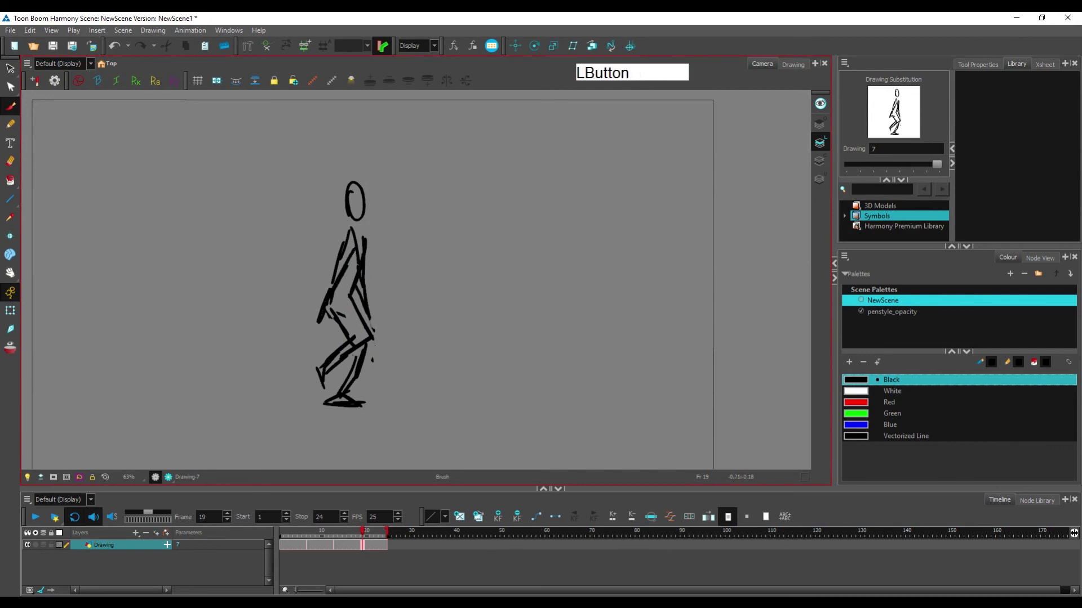
{"action": "key", "text": "e"}
{"action": "left_click_drag", "start_coordinate": [355, 337], "coordinate": [318, 373]}
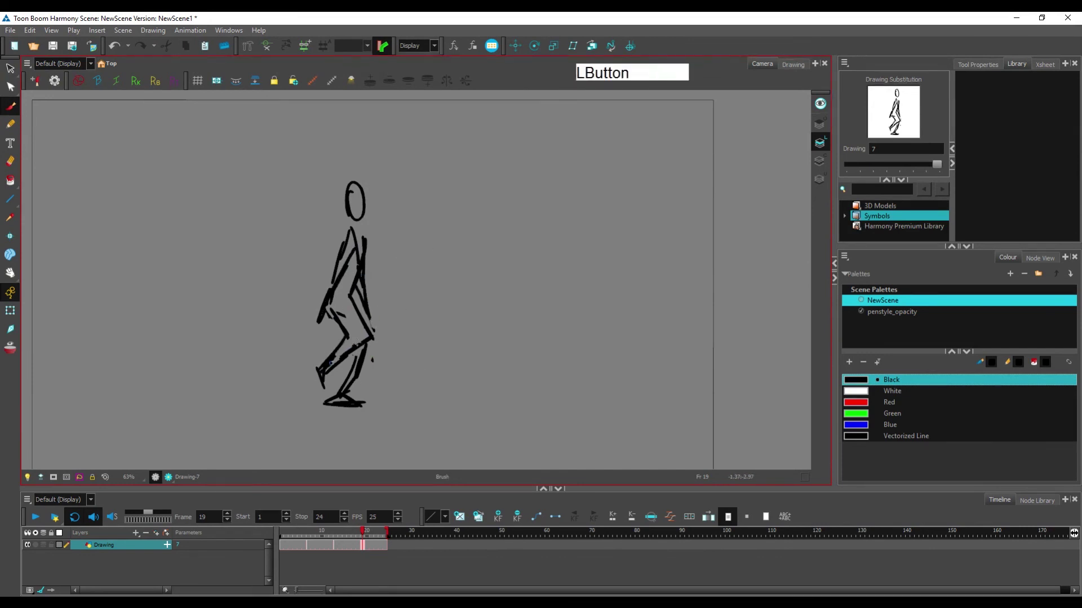
Step: Compare the drawings exposed at frames 9 and 21, and play back the walk
{"action": "left_click", "coordinate": [348, 539]}
{"action": "left_click_drag", "start_coordinate": [348, 539], "coordinate": [324, 549]}
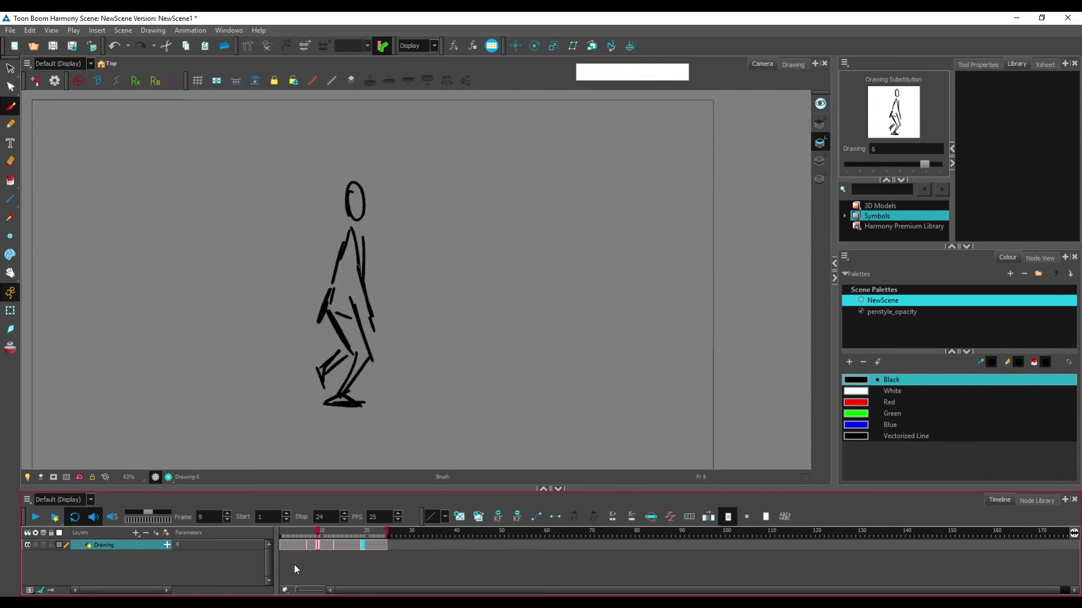
{"action": "left_click_drag", "start_coordinate": [352, 543], "coordinate": [371, 544]}
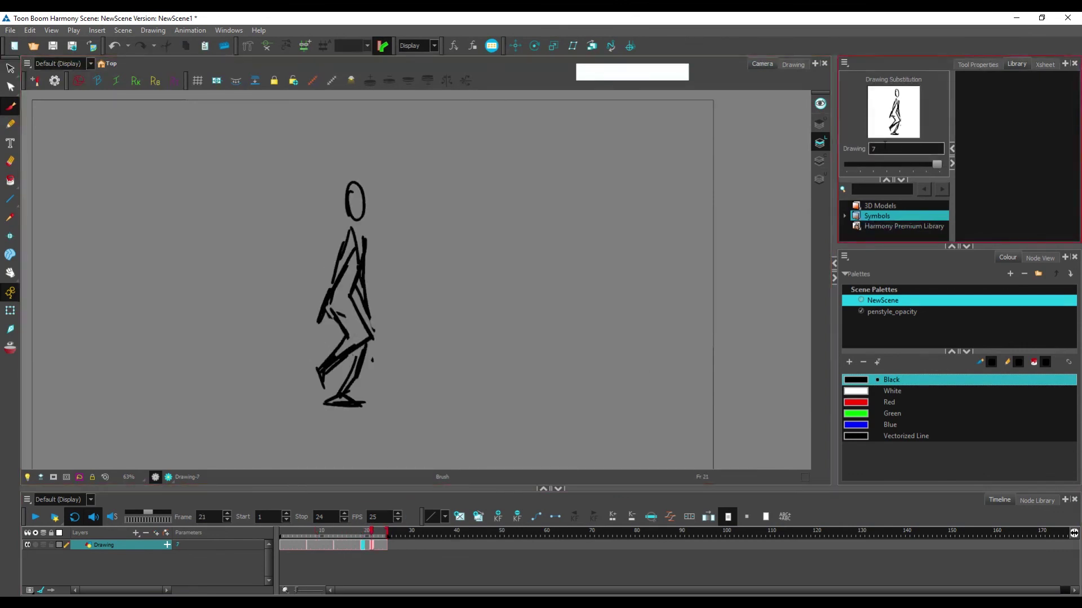
{"action": "key", "text": "KP_Enter"}
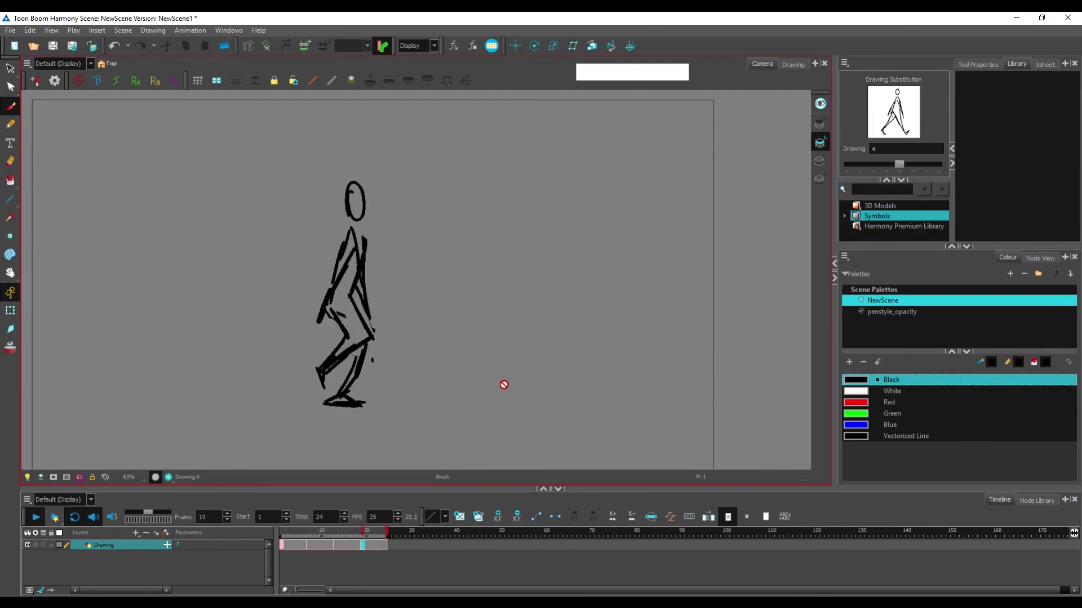
{"action": "key", "text": "KP_Enter"}
Step: Scrub through the timeline to check which drawing is exposed over frames 3, 7, 11 and 13
{"action": "left_click", "coordinate": [319, 536]}
{"action": "left_click_drag", "start_coordinate": [319, 535], "coordinate": [326, 536]}
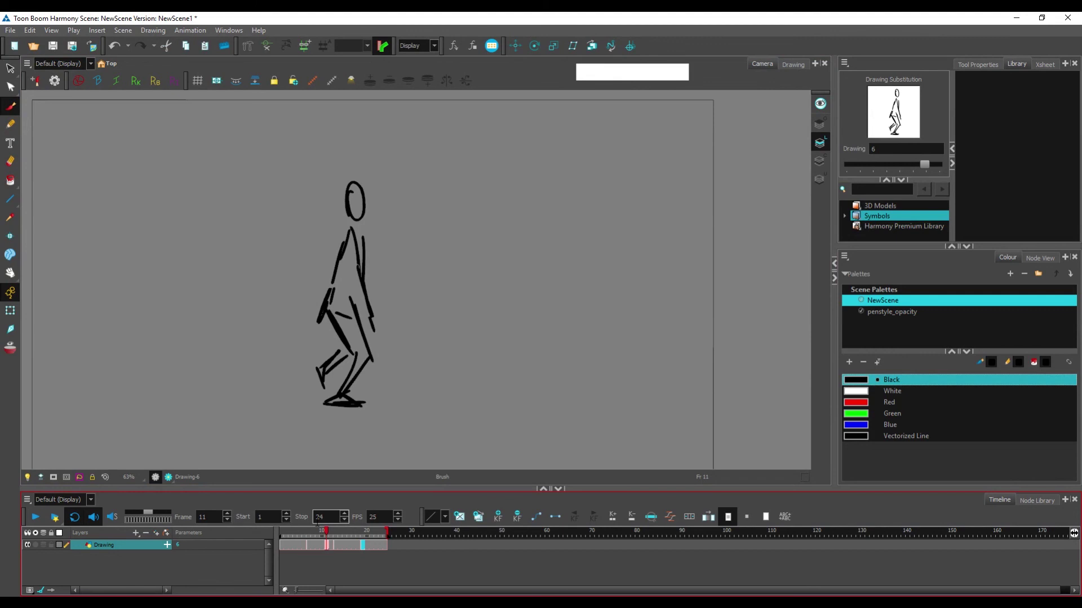
{"action": "left_click_drag", "start_coordinate": [329, 538], "coordinate": [335, 538]}
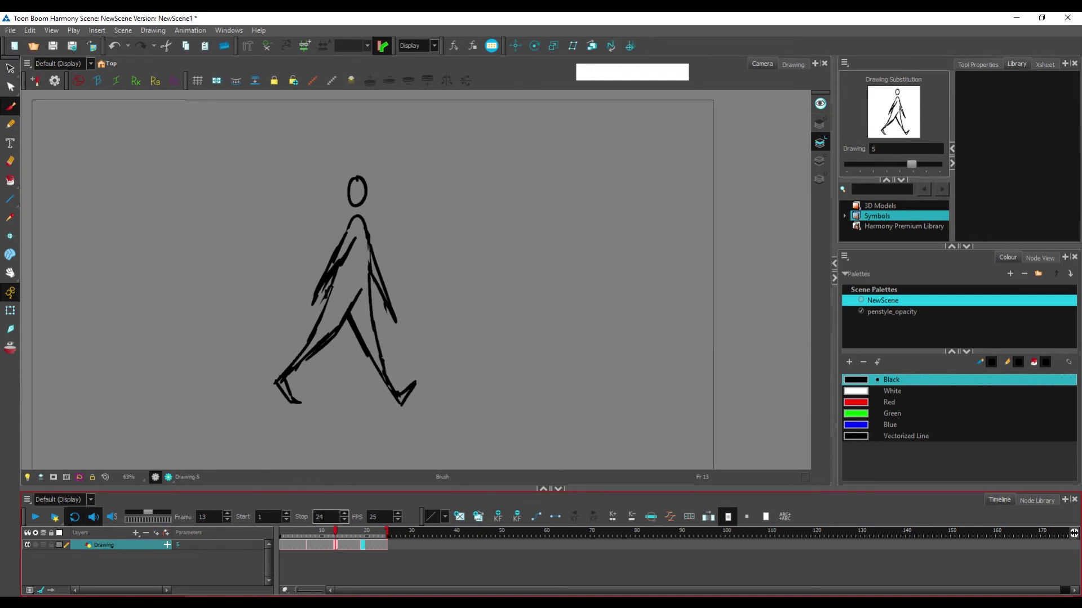
{"action": "mouse_move", "coordinate": [335, 533]}
{"action": "left_mouse_down"}
{"action": "mouse_move", "coordinate": [322, 533]}
{"action": "mouse_move", "coordinate": [360, 529]}
{"action": "mouse_move", "coordinate": [346, 534]}
{"action": "left_mouse_up"}
{"action": "left_click_drag", "start_coordinate": [350, 519], "coordinate": [300, 523]}
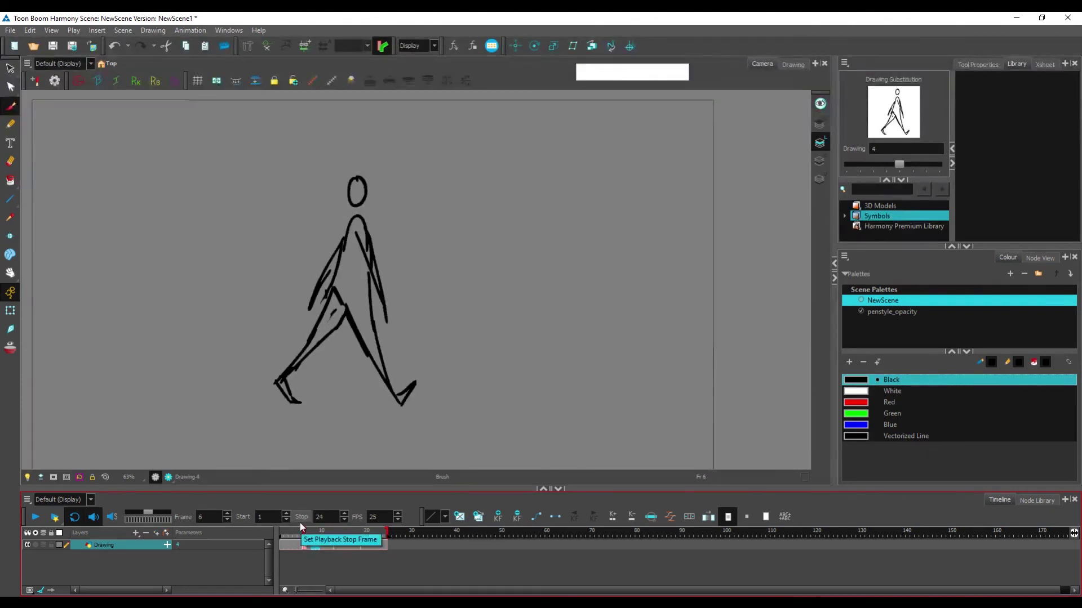
{"action": "left_click", "coordinate": [290, 531]}
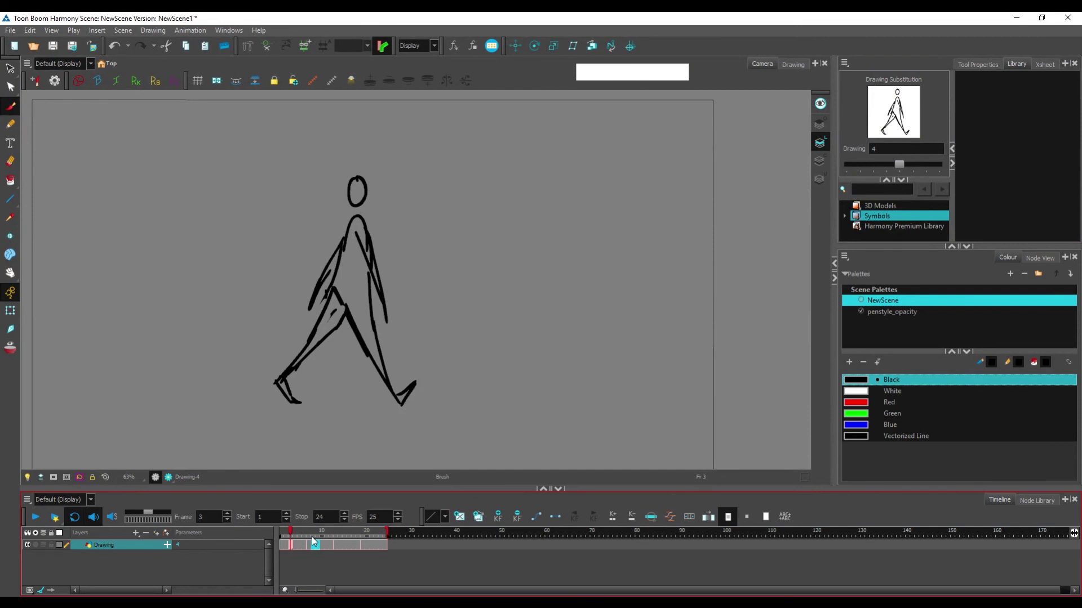
{"action": "mouse_move", "coordinate": [312, 536]}
{"action": "left_mouse_down"}
{"action": "mouse_move", "coordinate": [332, 539]}
{"action": "mouse_move", "coordinate": [308, 539]}
{"action": "left_mouse_up"}
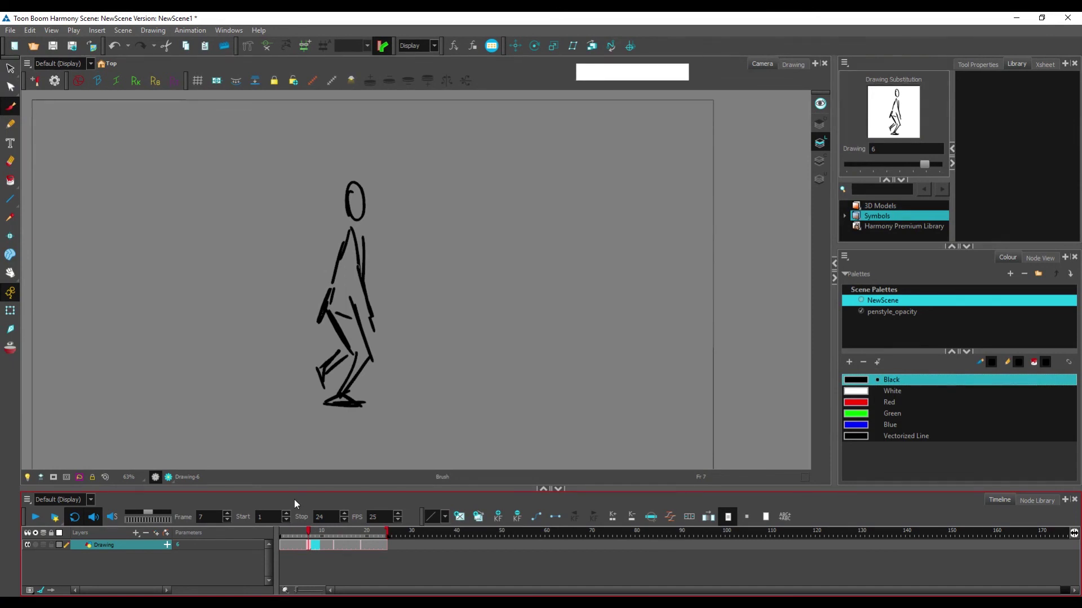
Step: Move forward and backward one frame at a time through the held passing pose between frames 7 and 11
{"action": "key", "text": "period"}
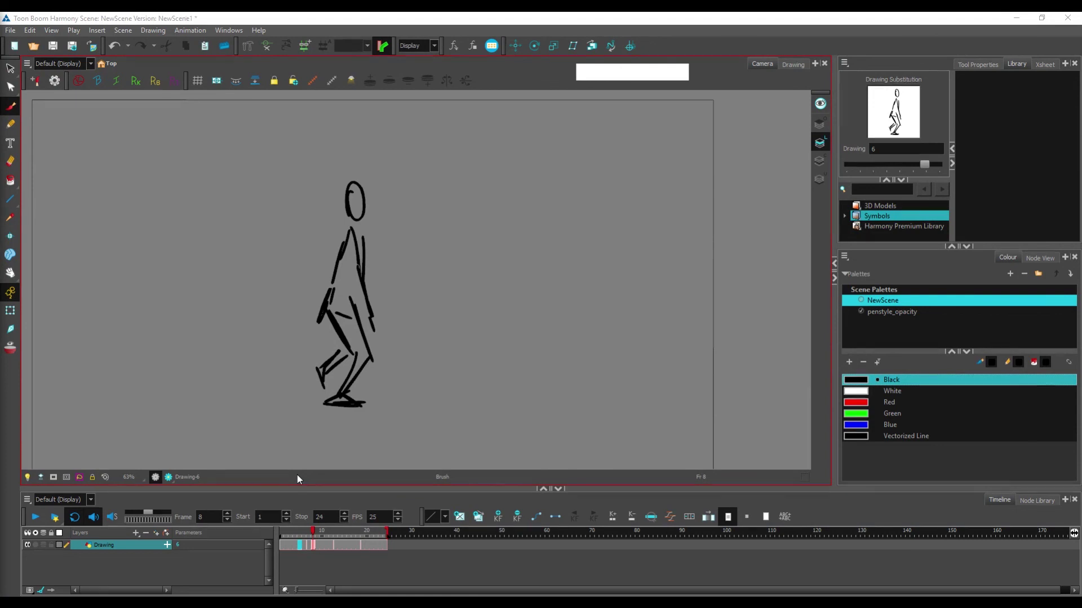
{"action": "left_click", "coordinate": [330, 545]}
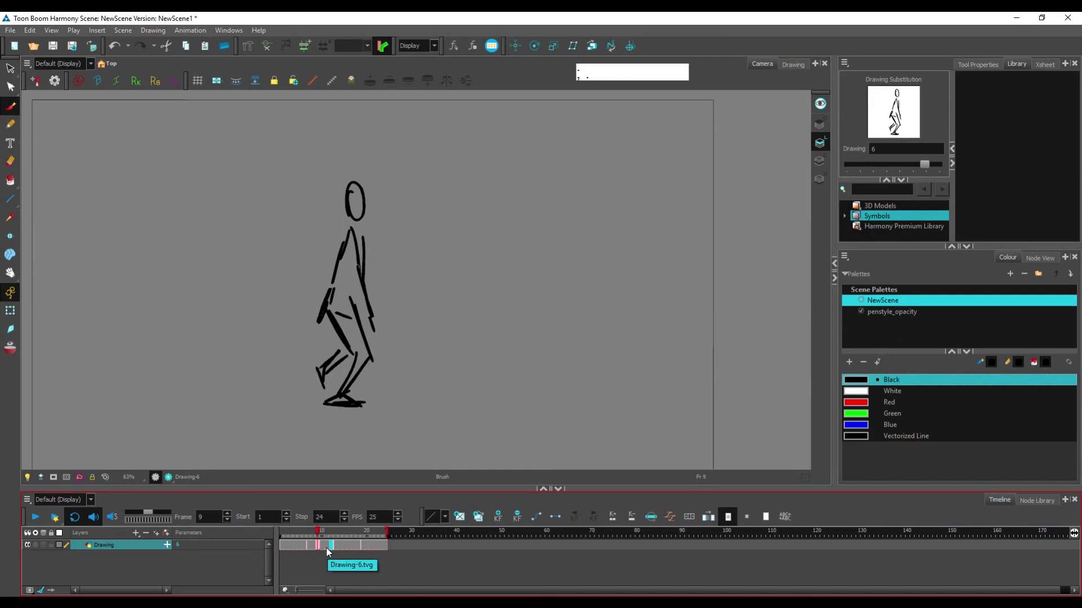
{"action": "key", "text": "period"}
{"action": "key", "text": "comma"}
{"action": "key", "text": "comma"}
{"action": "key", "text": "comma"}
{"action": "key", "text": "comma"}
{"action": "key", "text": "period"}
{"action": "key", "text": "period"}
{"action": "key", "text": "period"}
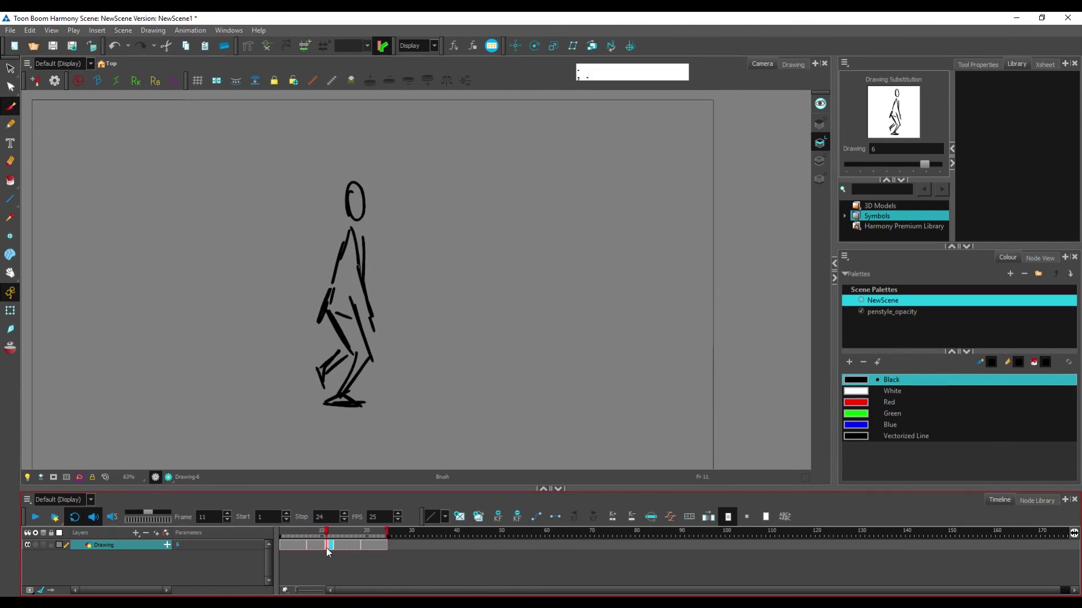